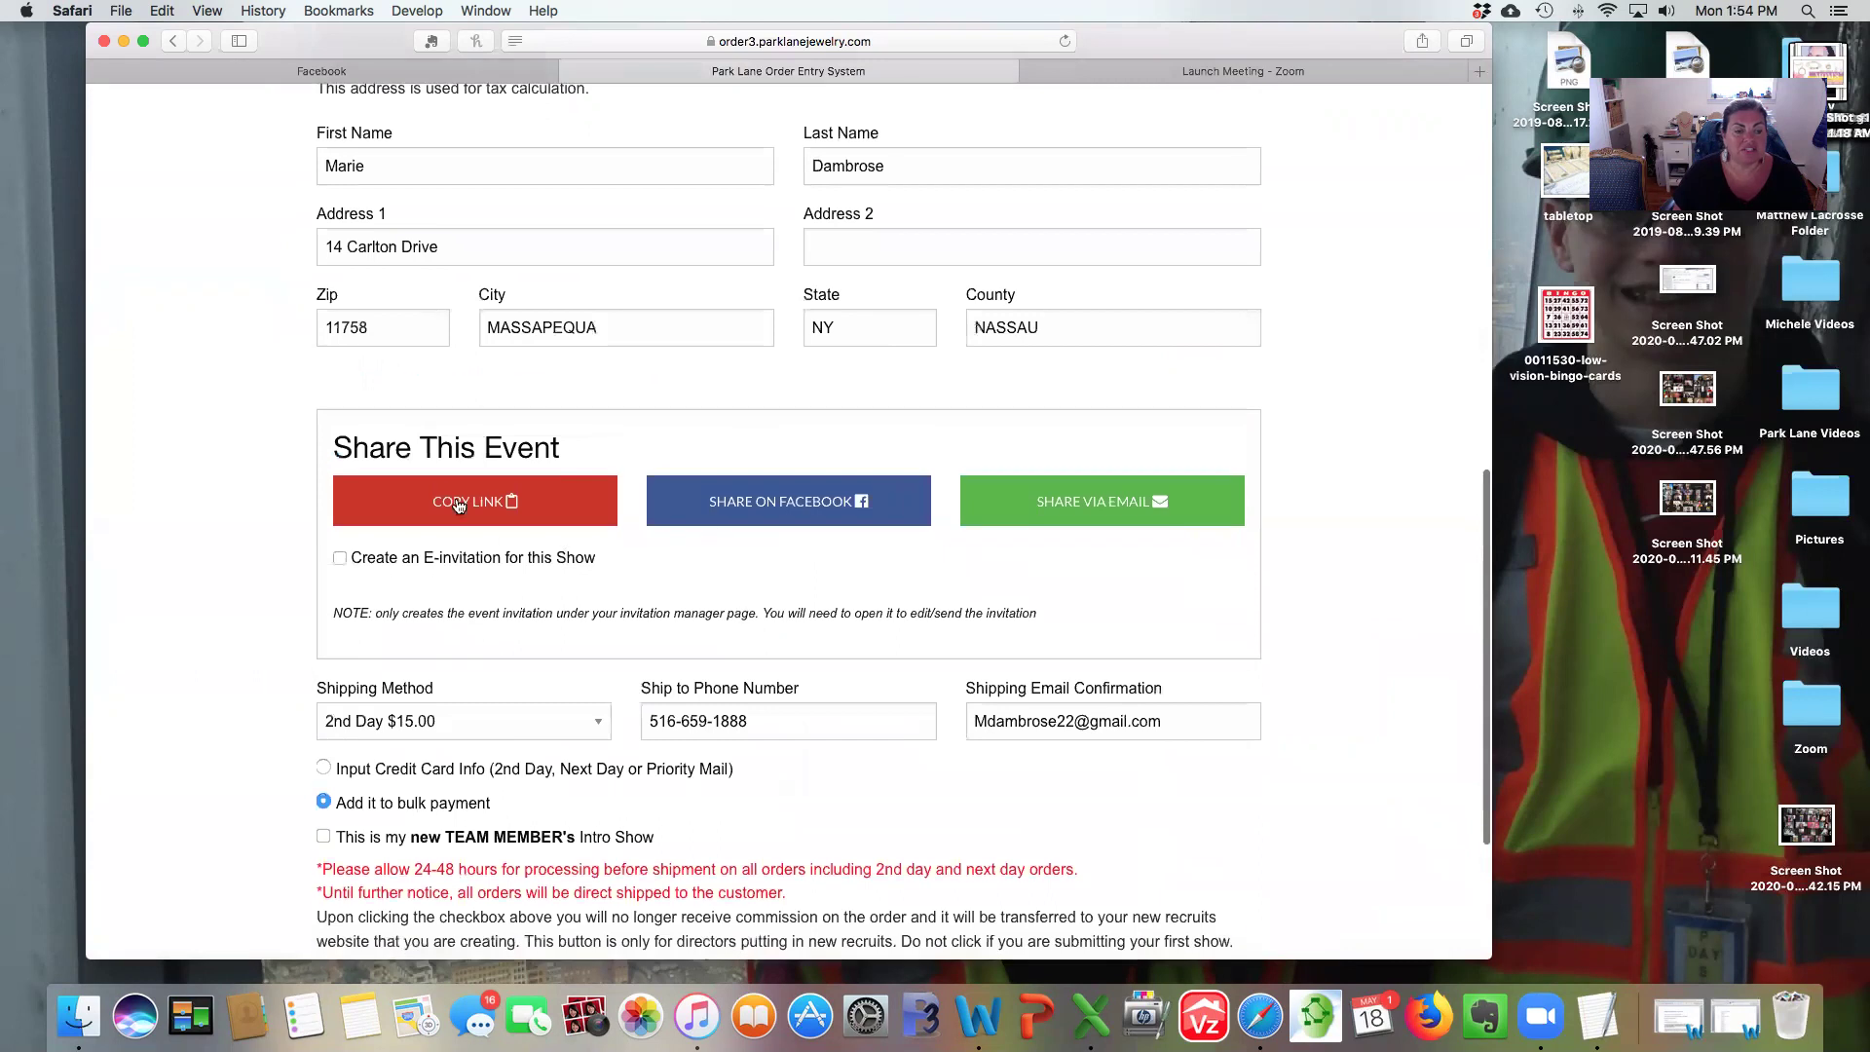
Copy the show's share link, dismiss the confirmation, and start a new blank tab.
click(451, 505)
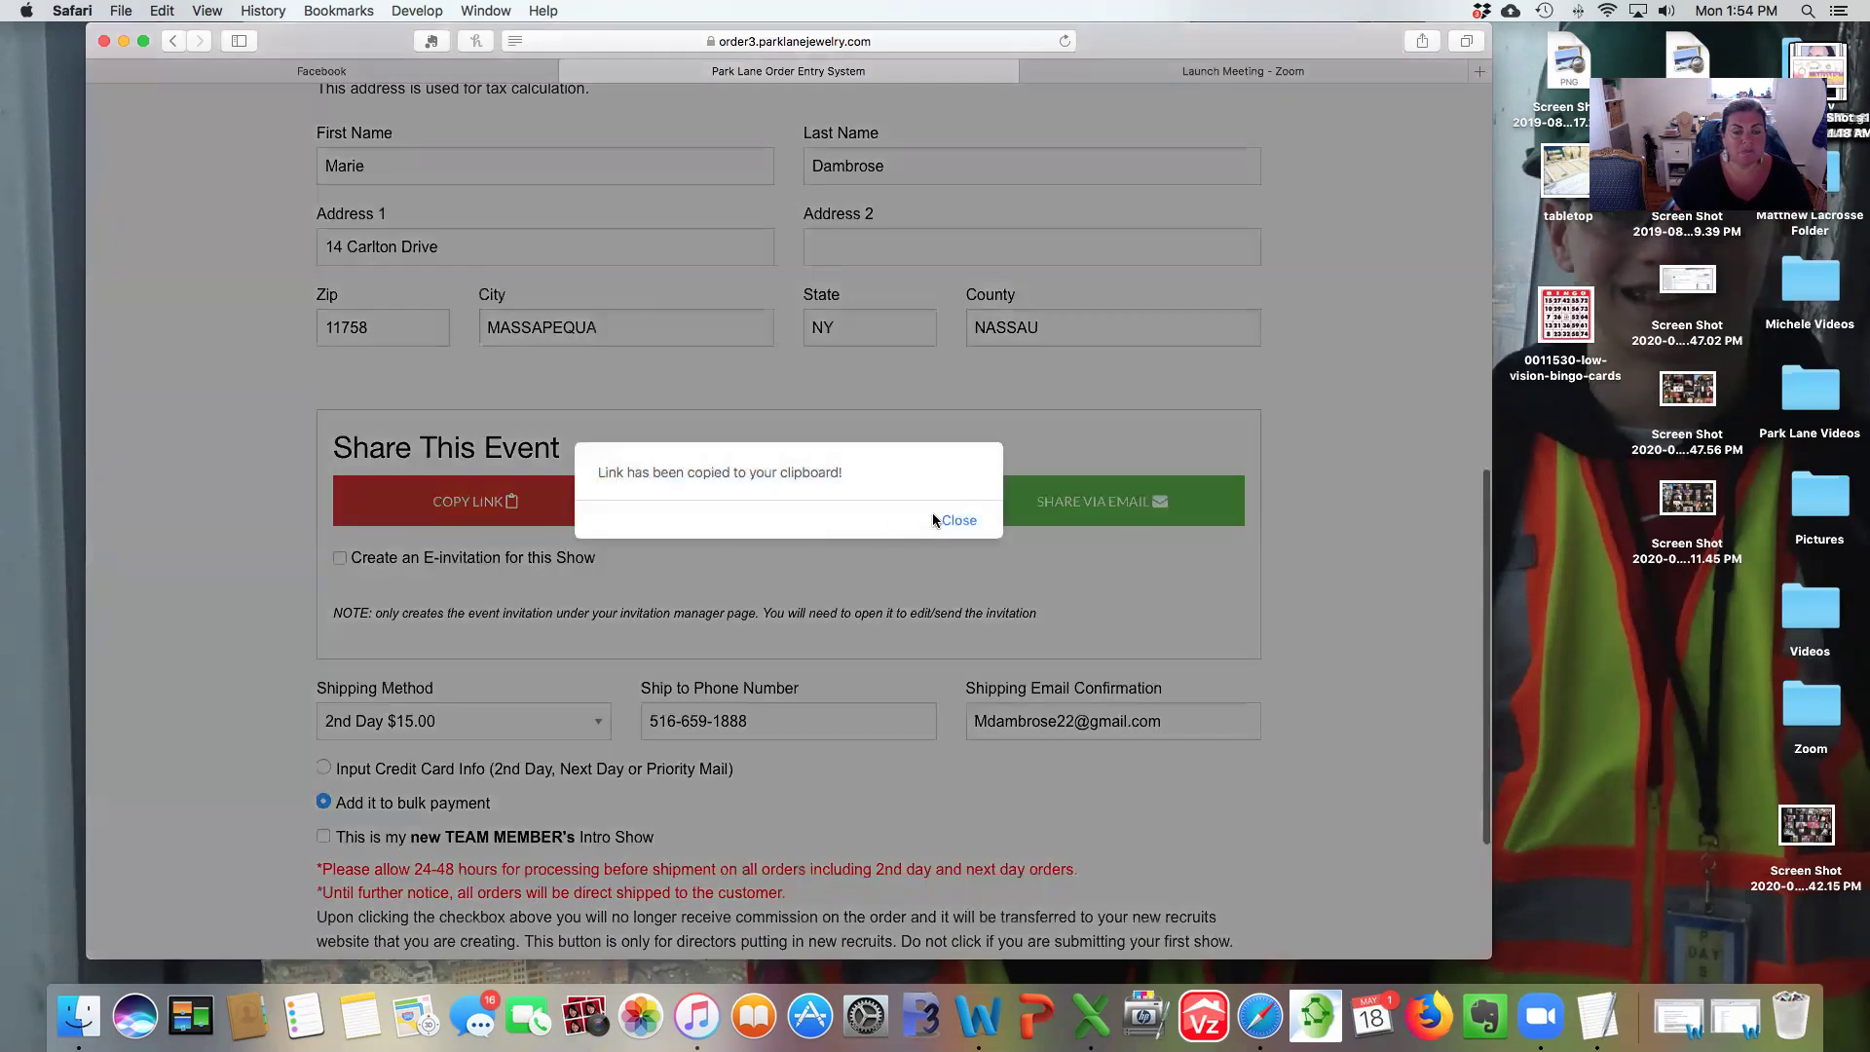
click(956, 522)
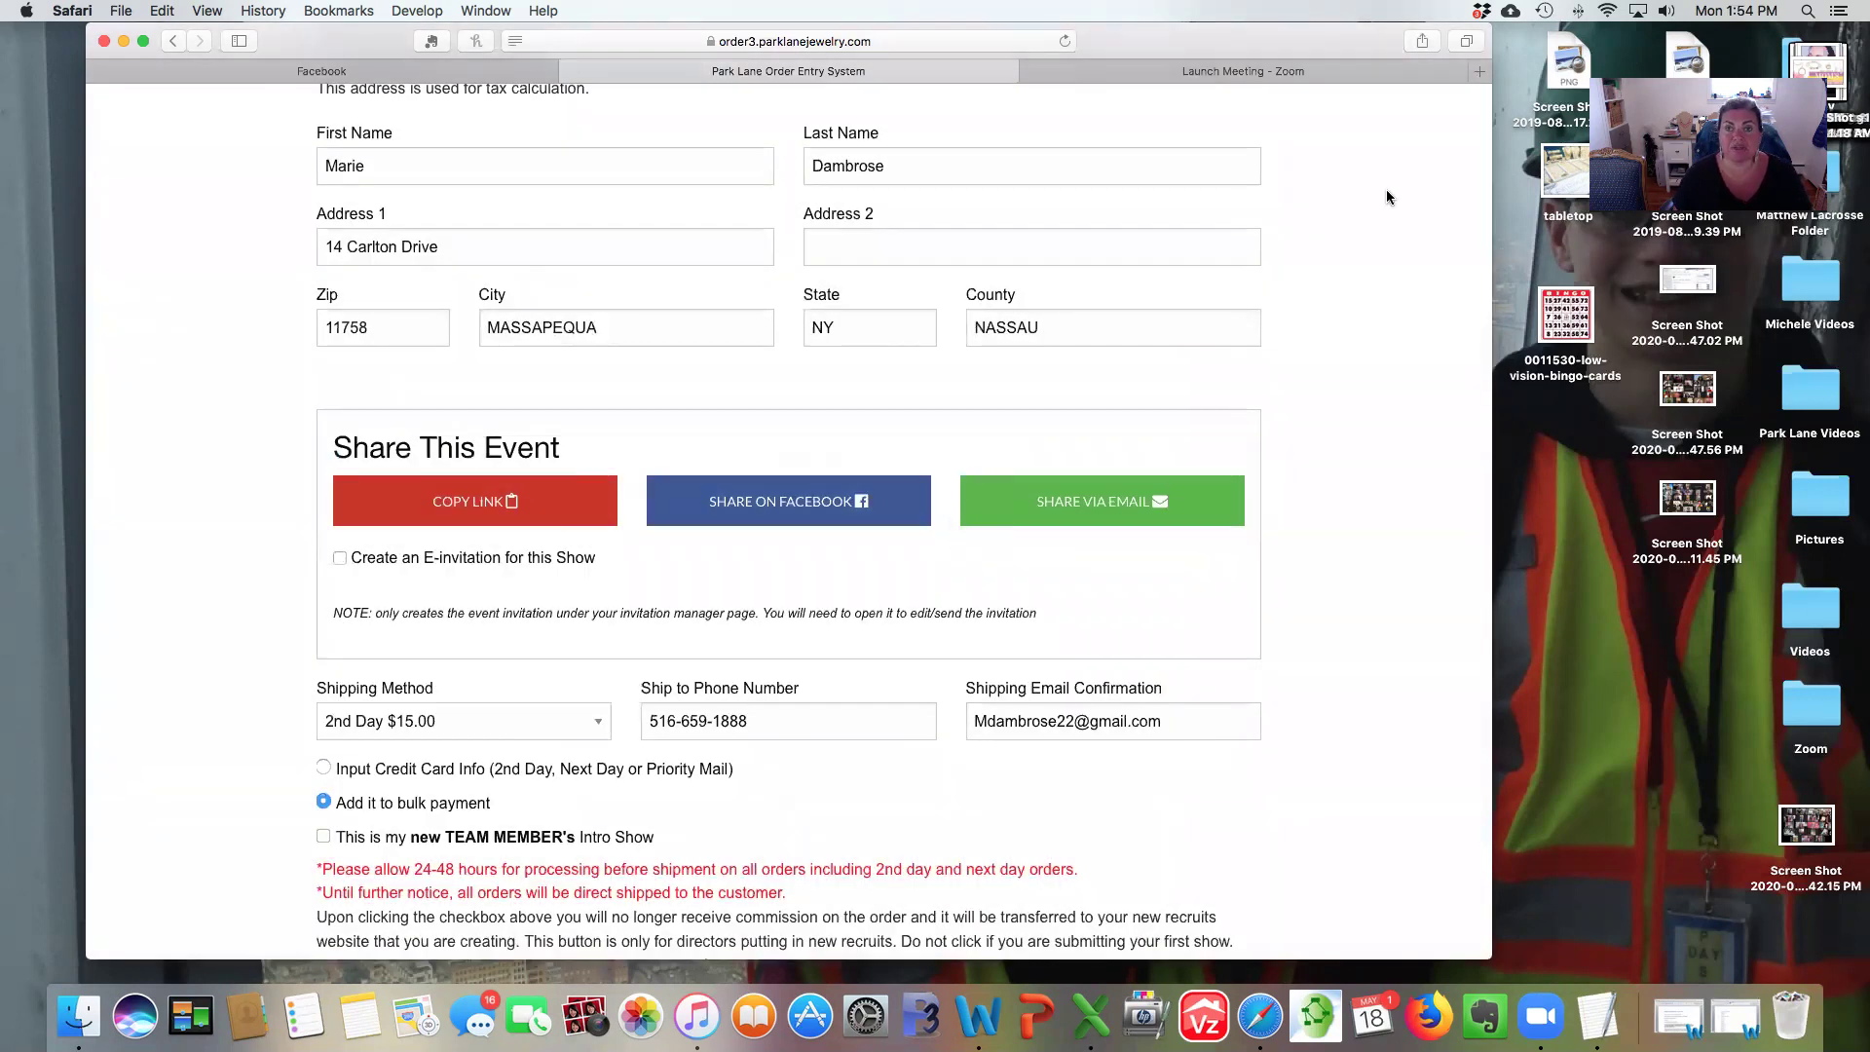
click(1478, 74)
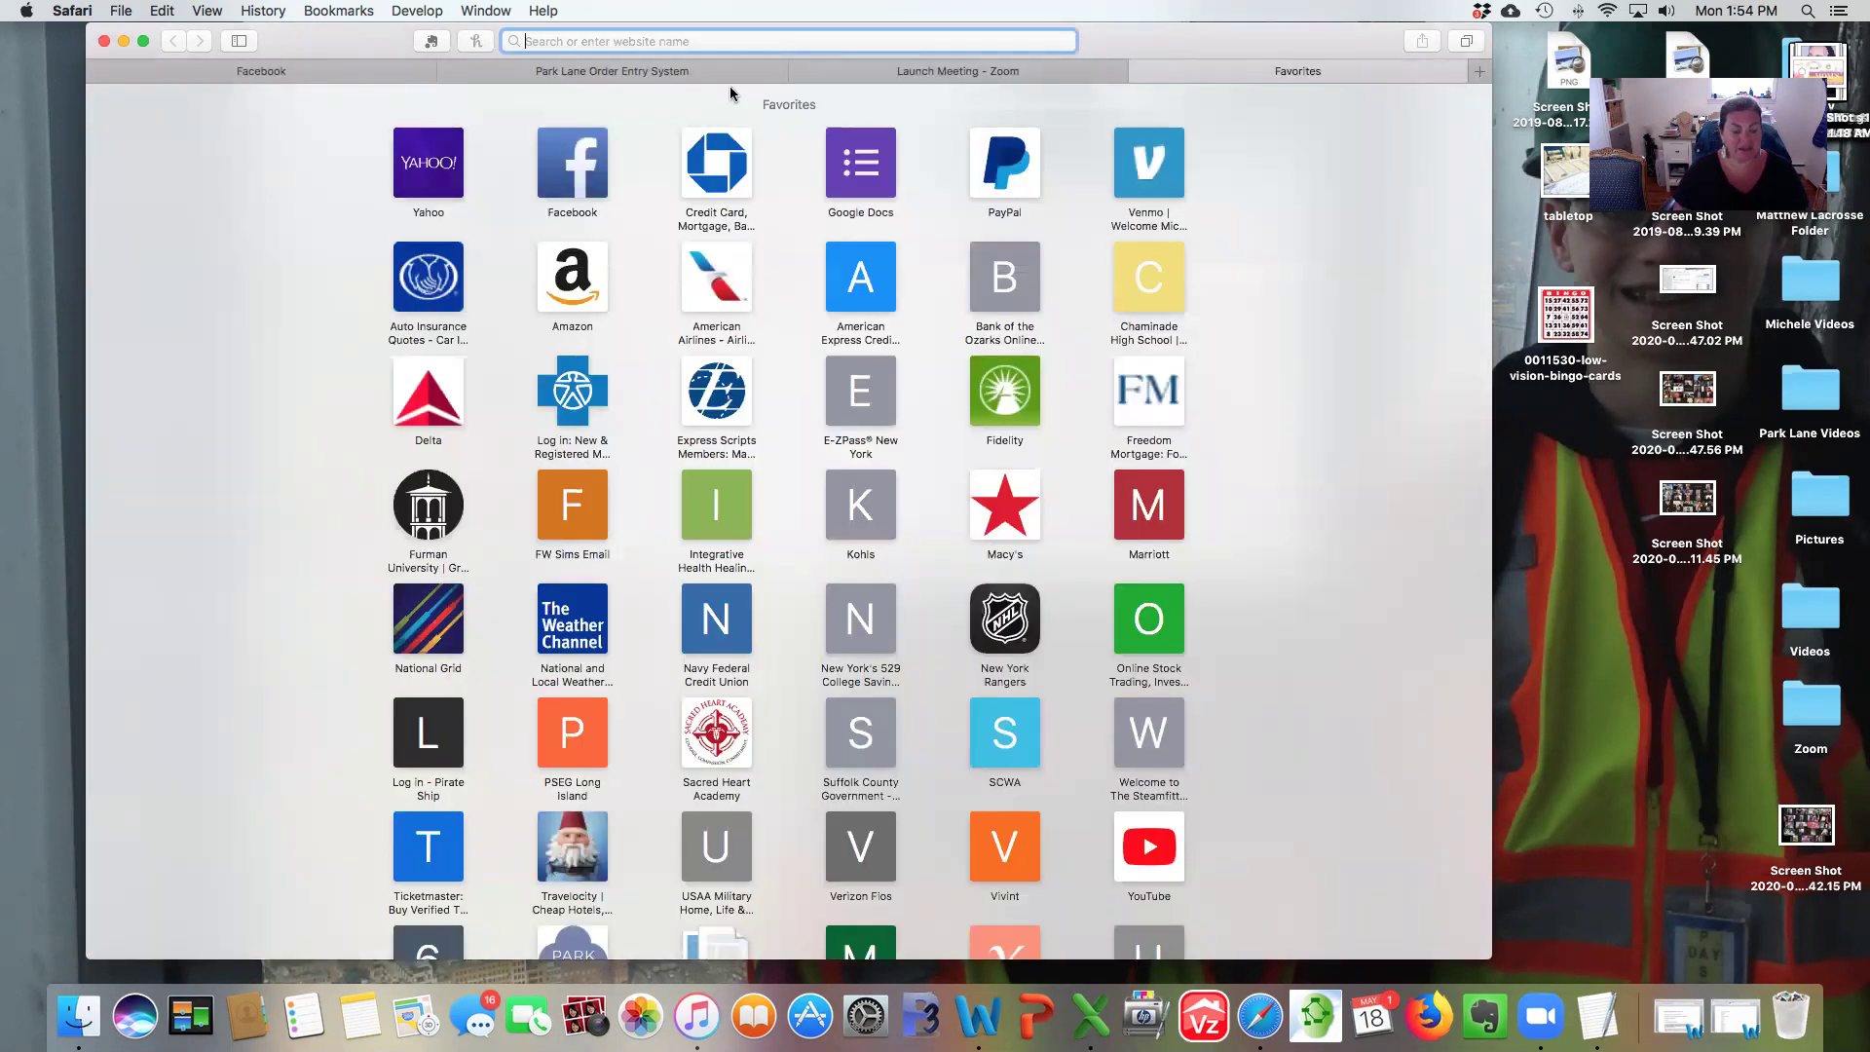
Load the pasted cart link, then search the store for 'moana' to reach the Moana Pierced Earrings.
key(super+v)
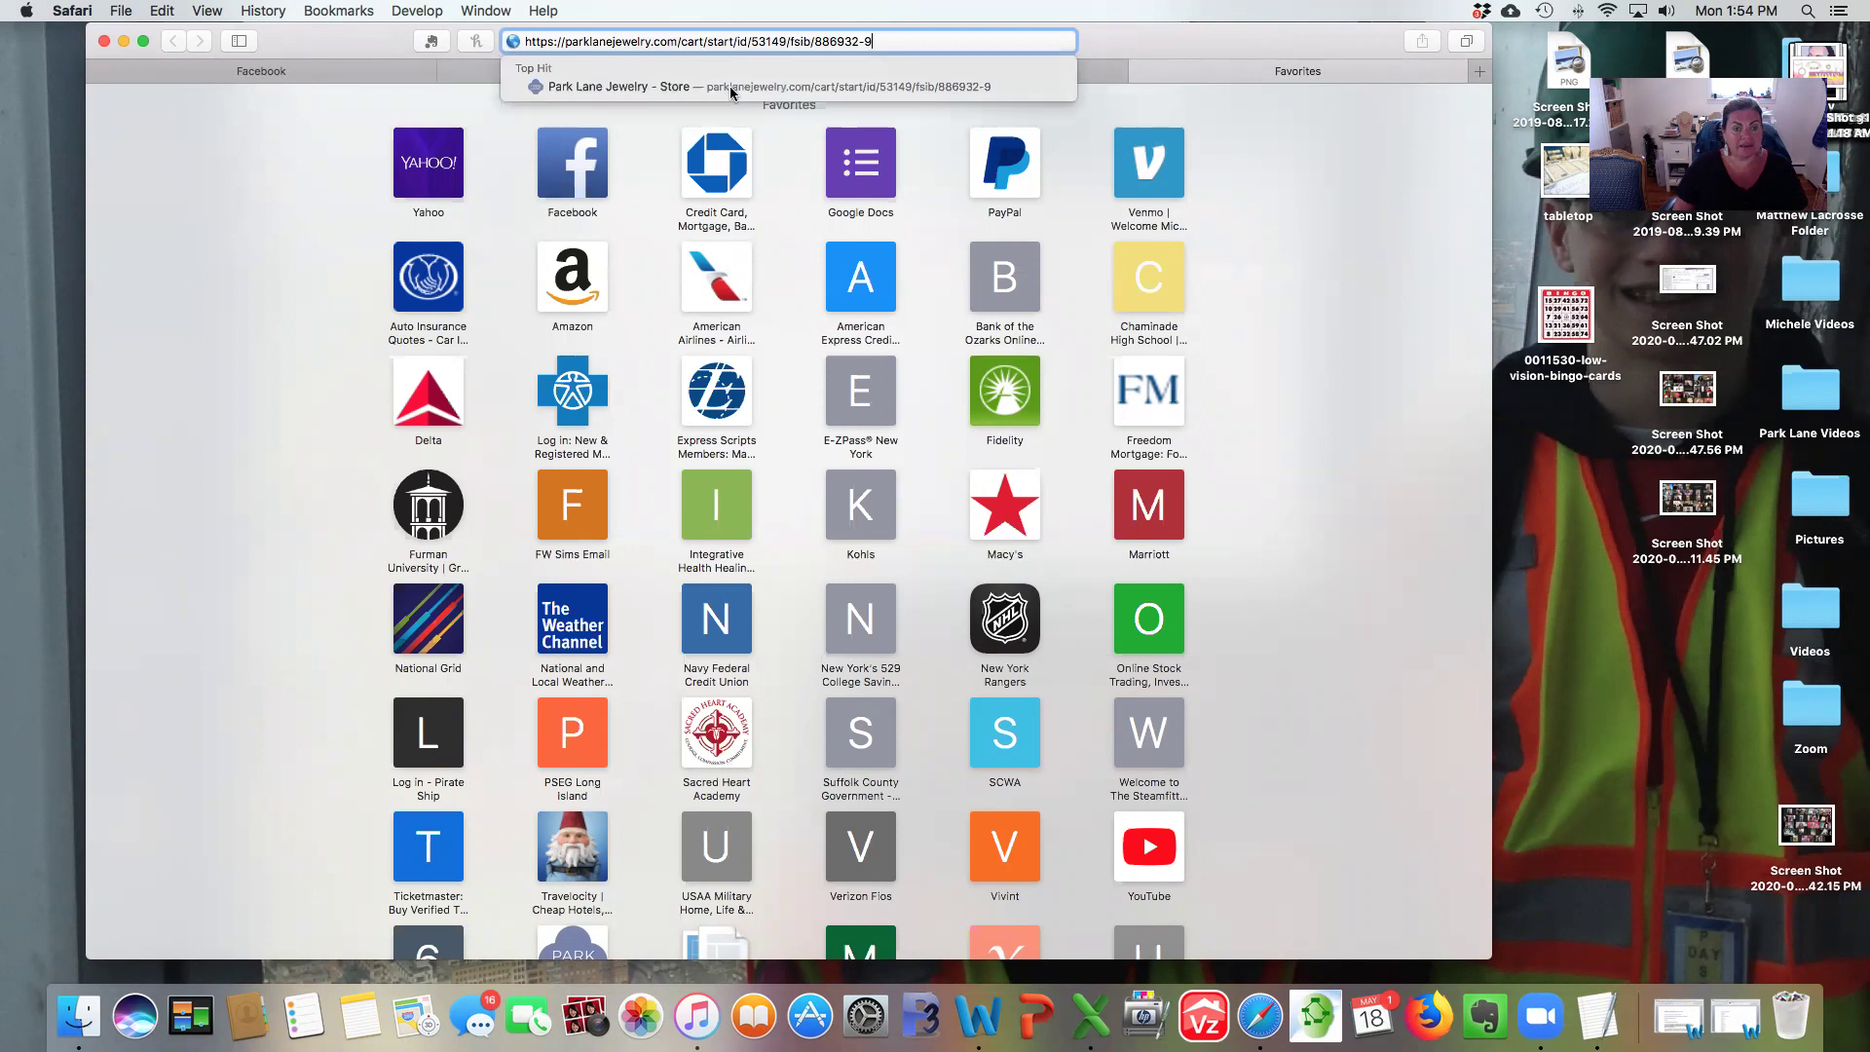
key(Return)
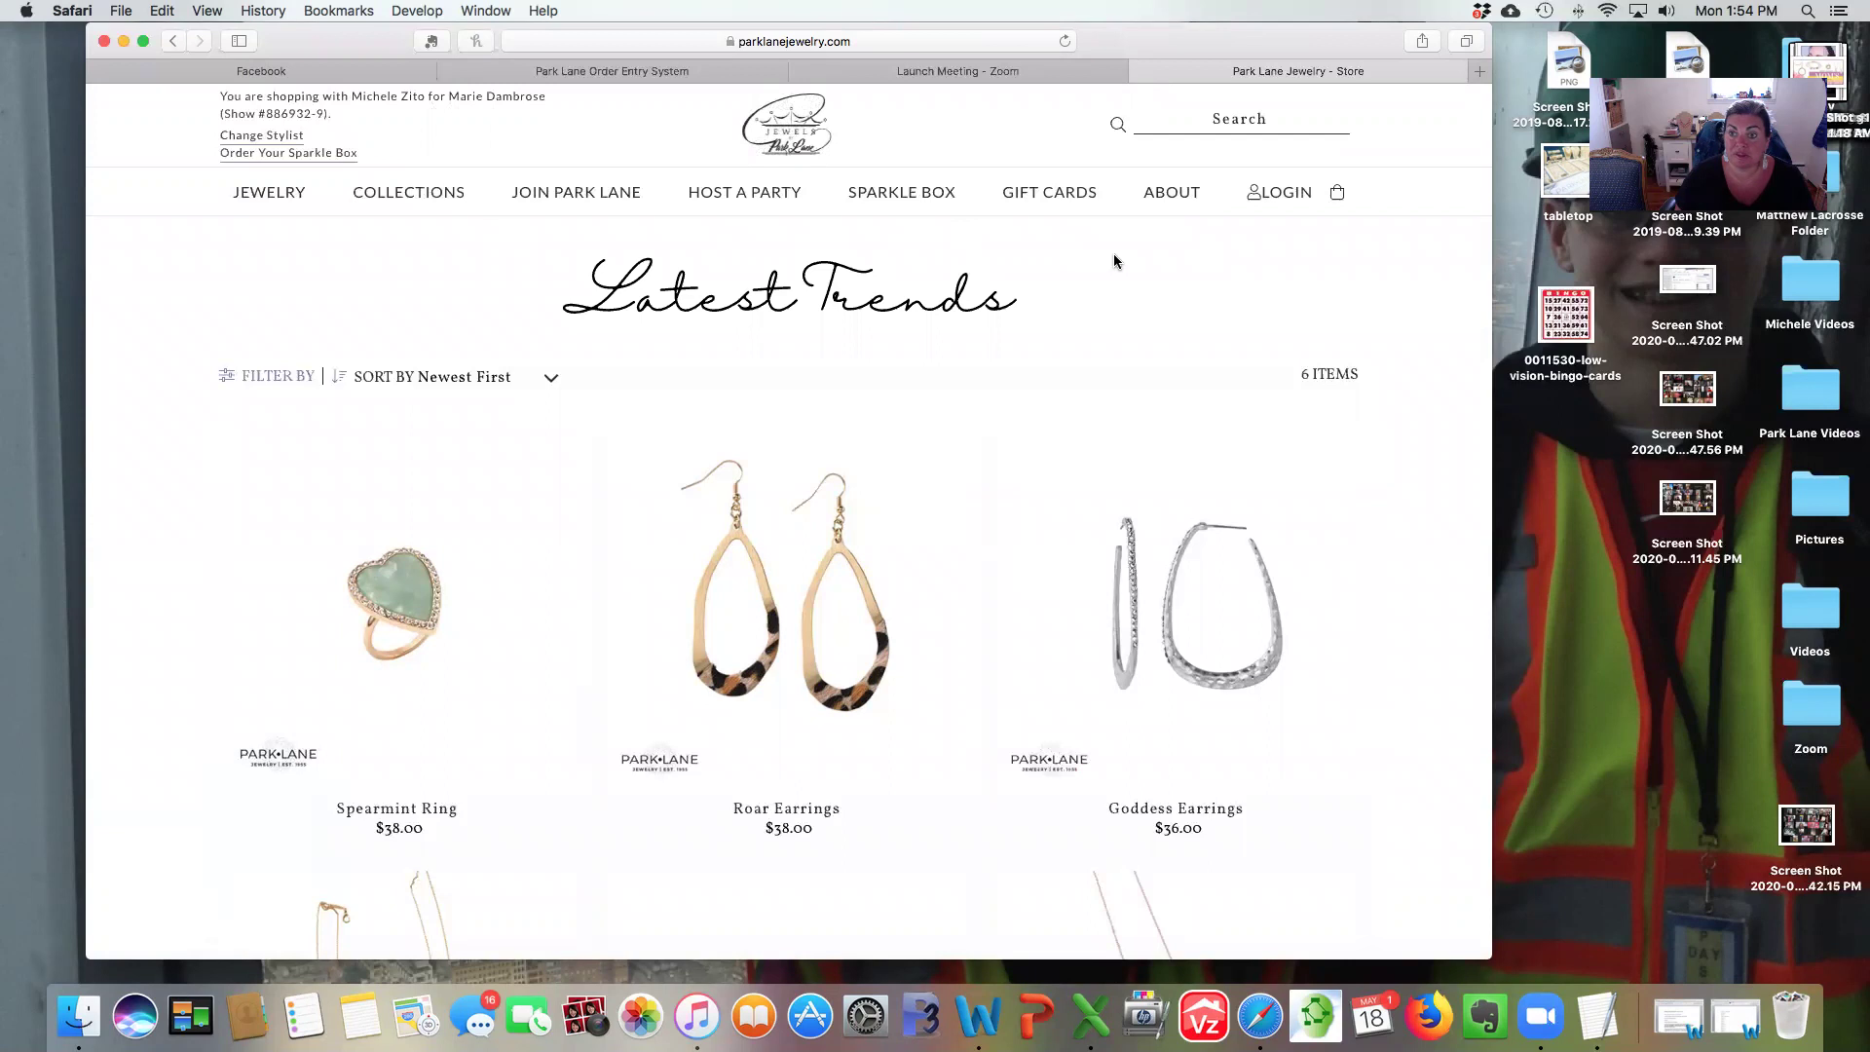
click(1195, 119)
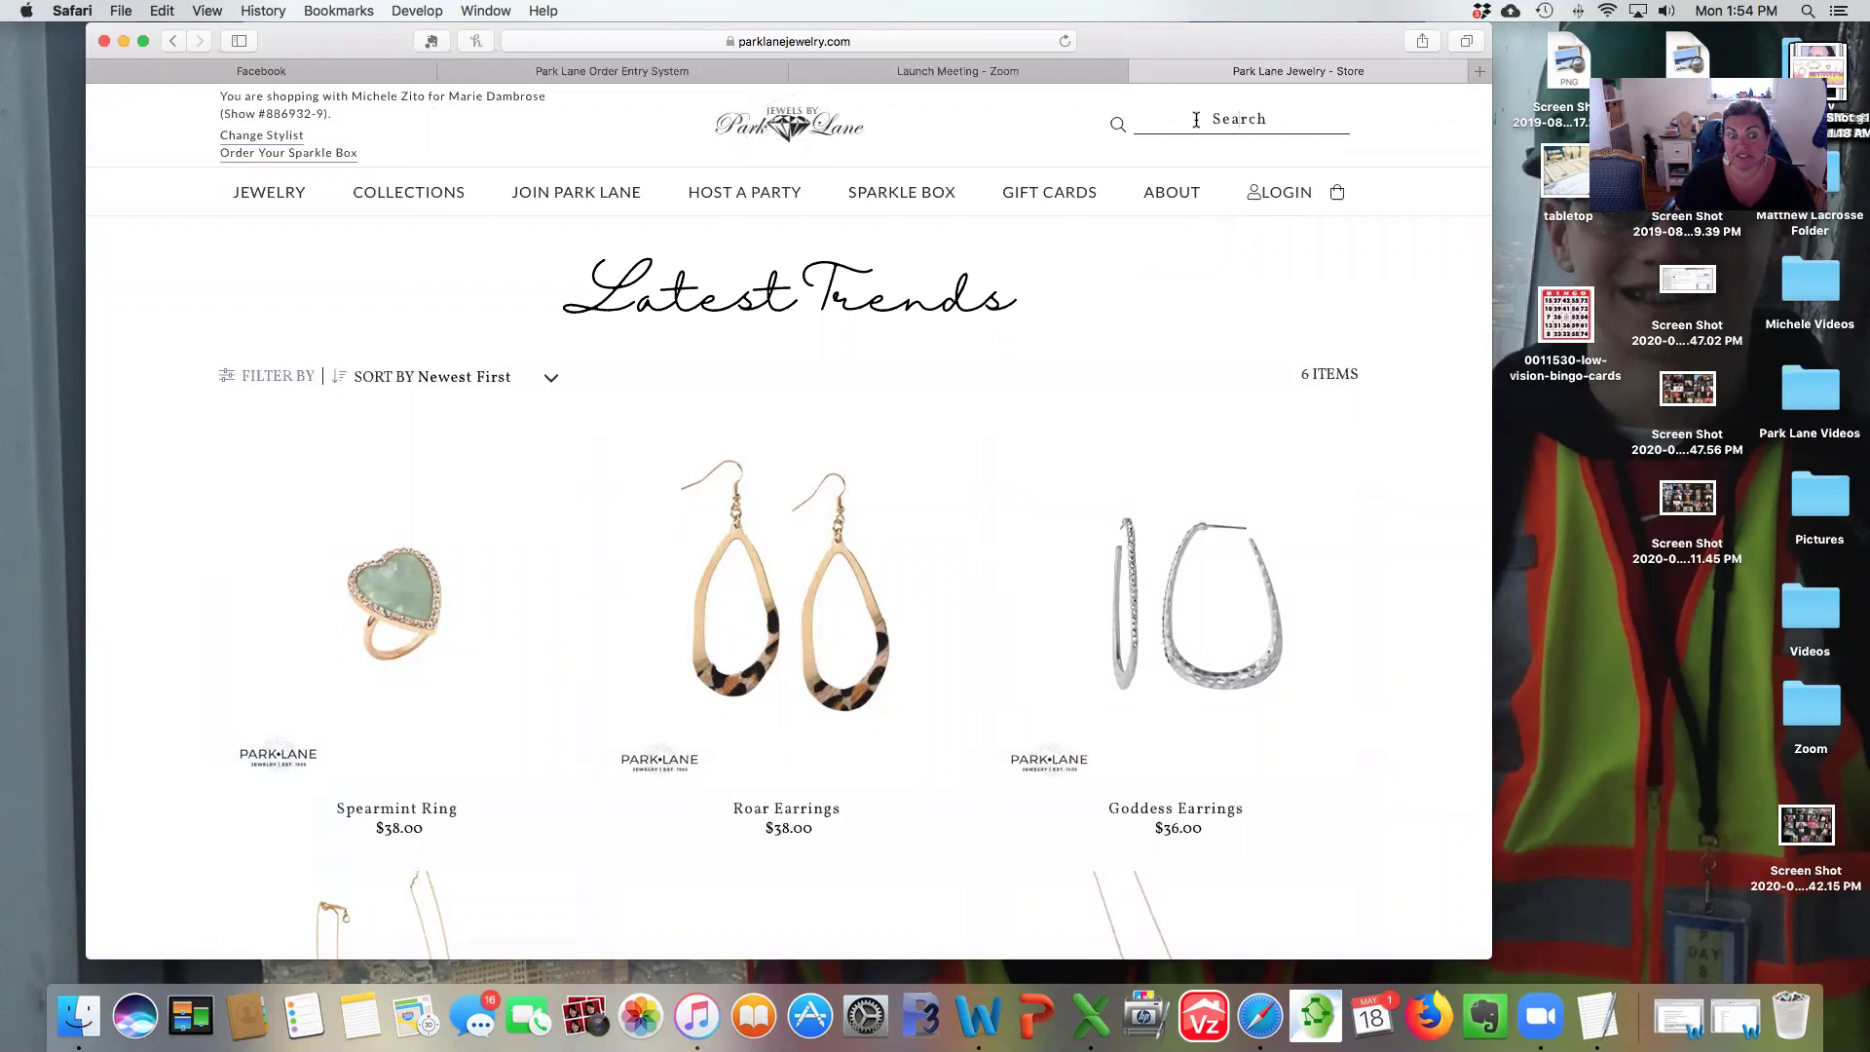
text(moana)
key(Return)
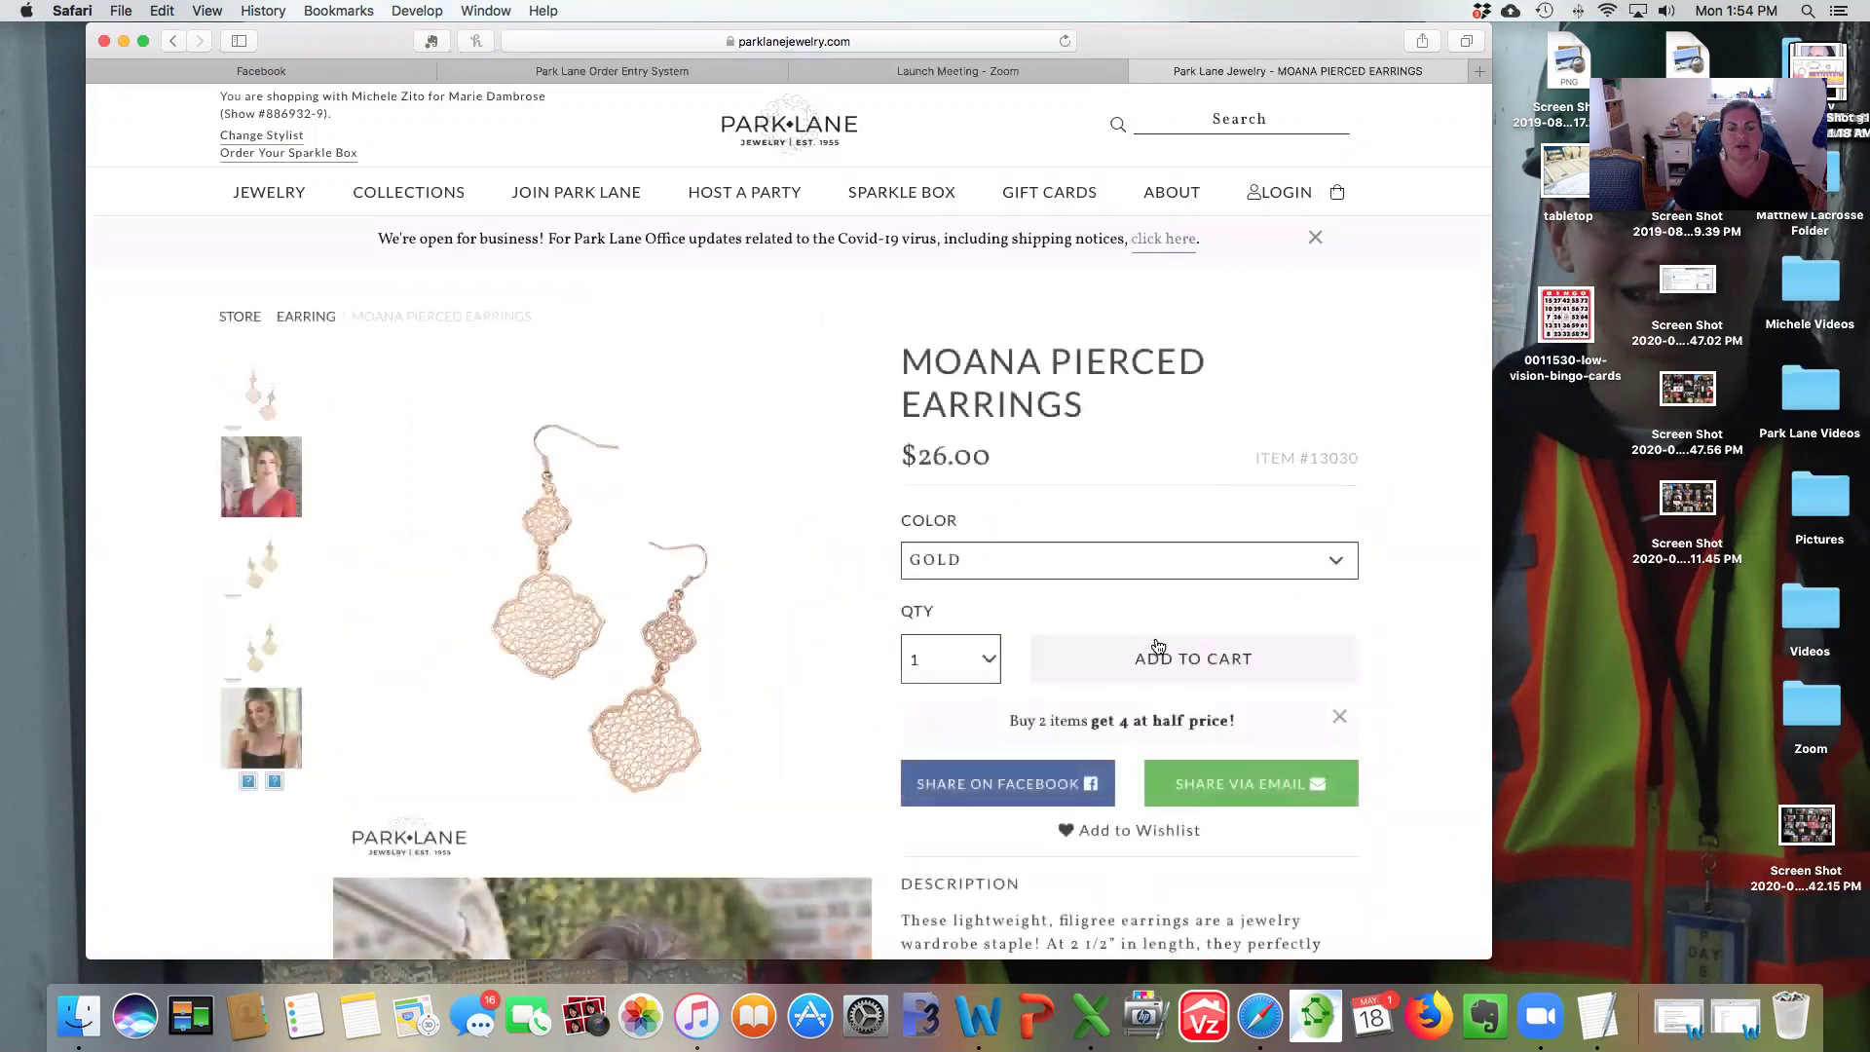
Add Moana Pierced Earrings, Zen Necklace and Crepe Pierced Earrings, then view the $75.00 cart.
click(1149, 660)
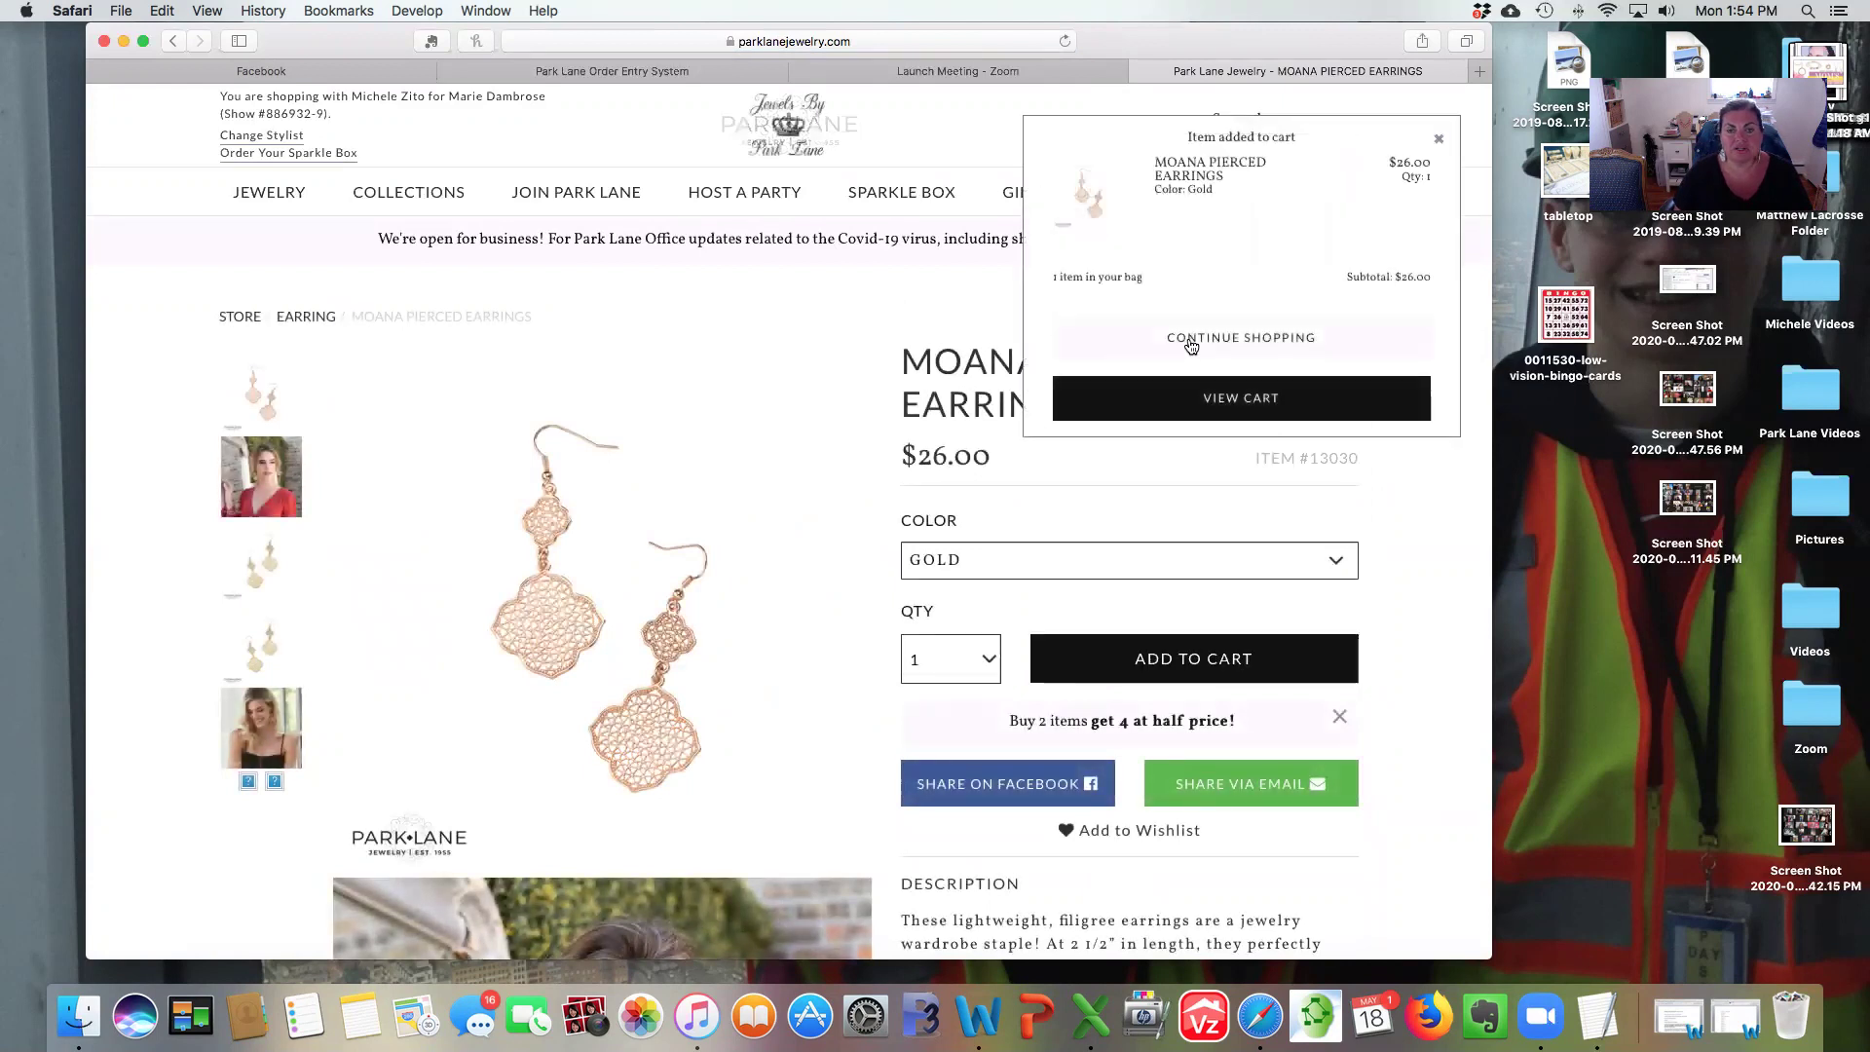
click(1188, 341)
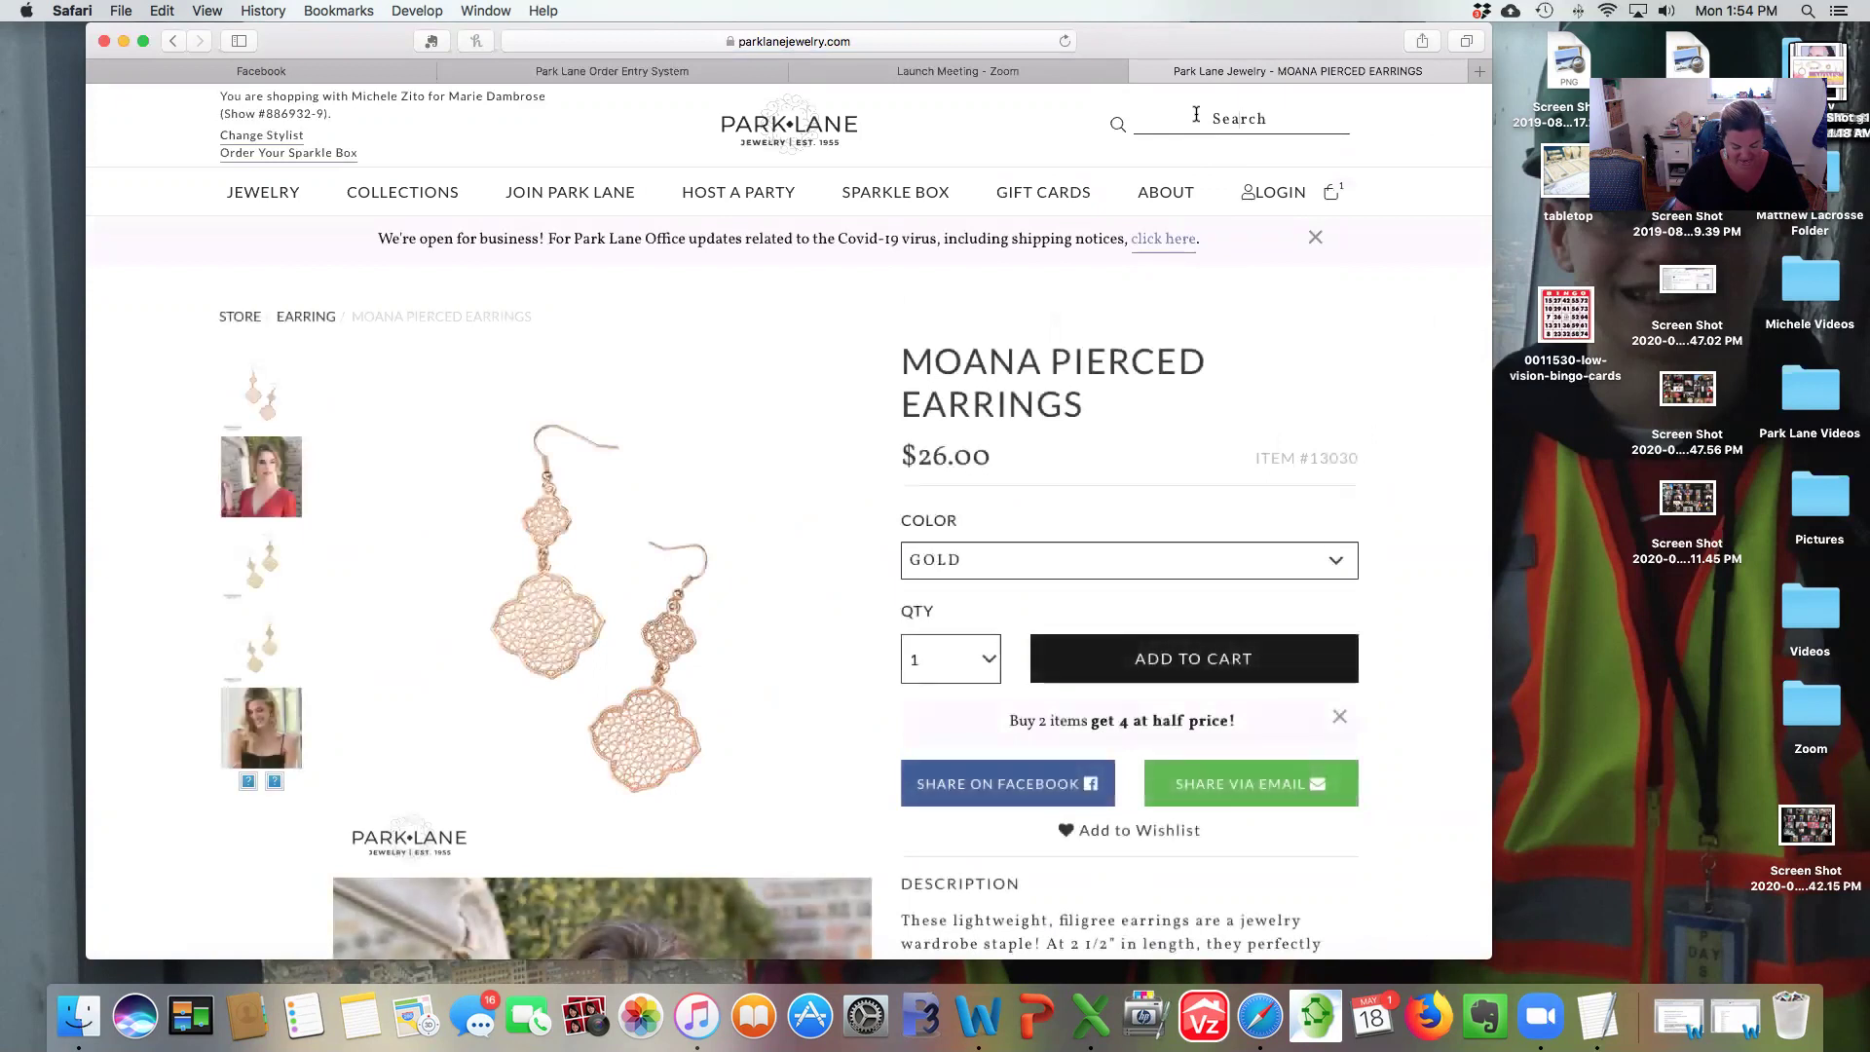
text(n)
key(Return)
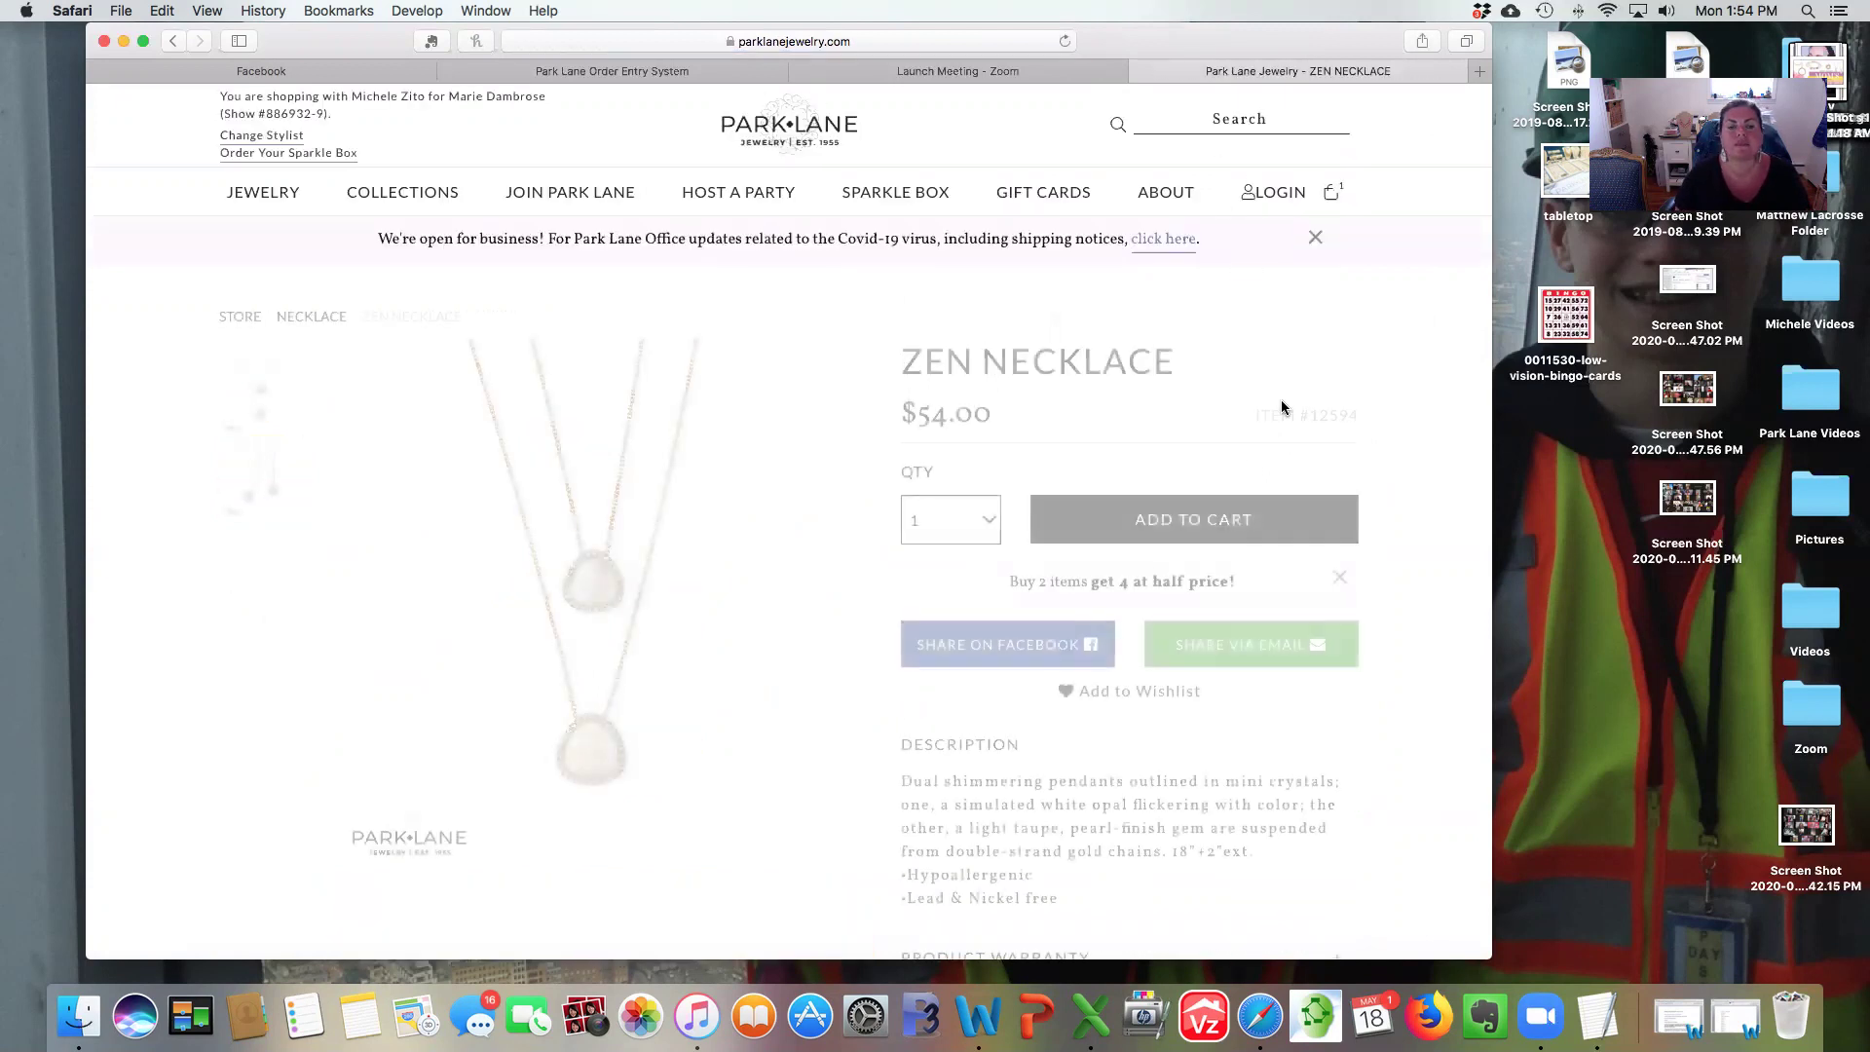
click(1149, 538)
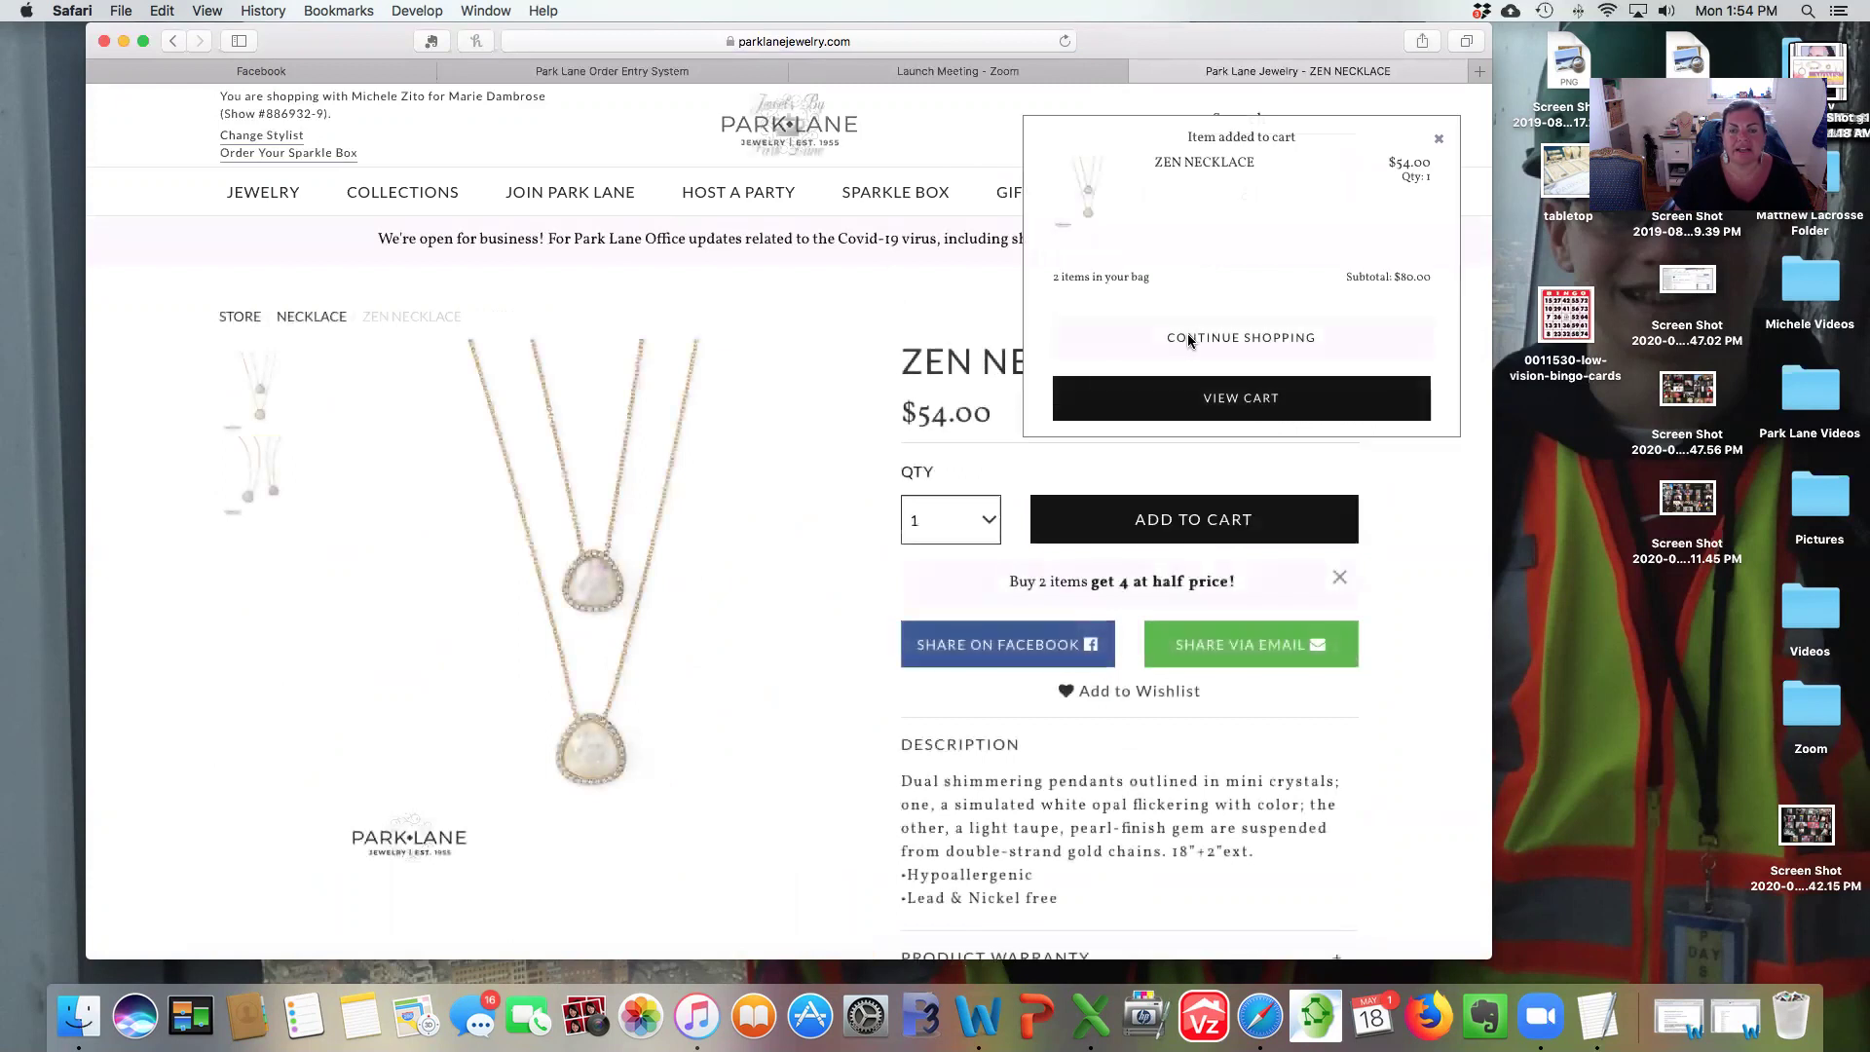
click(1186, 339)
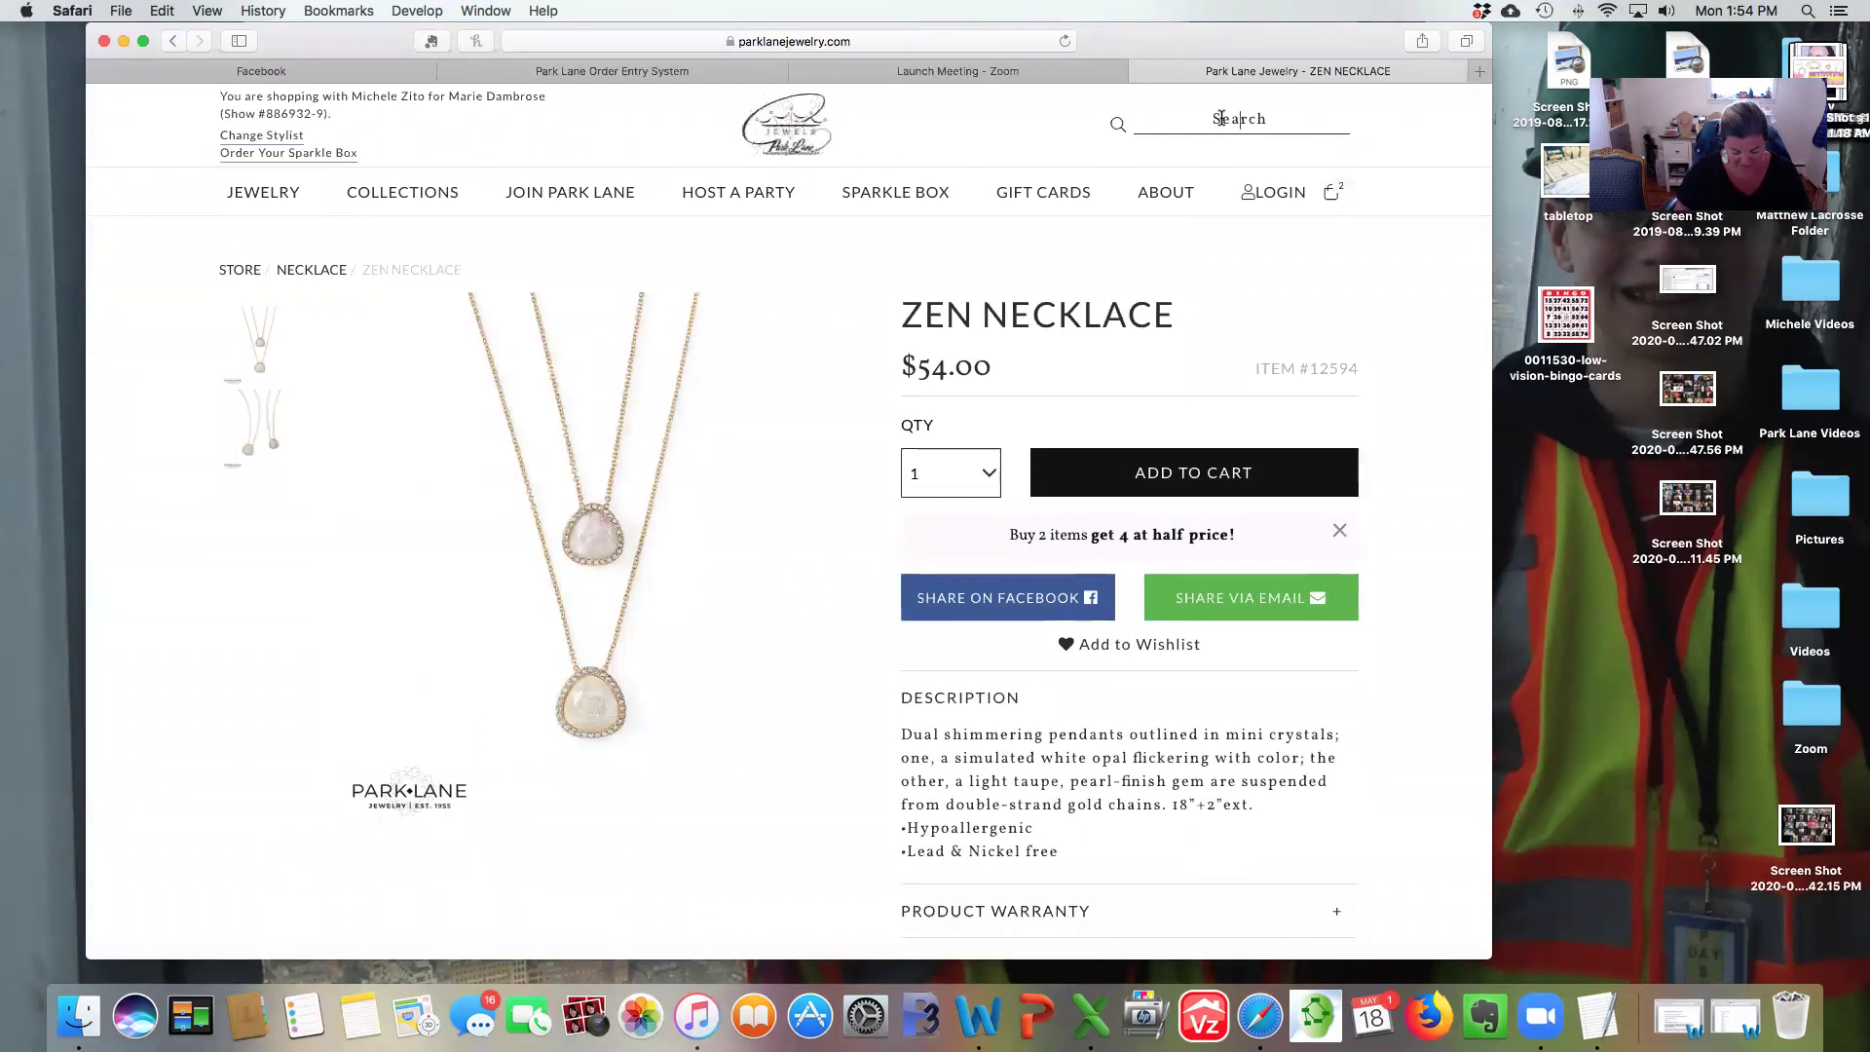
key(Return)
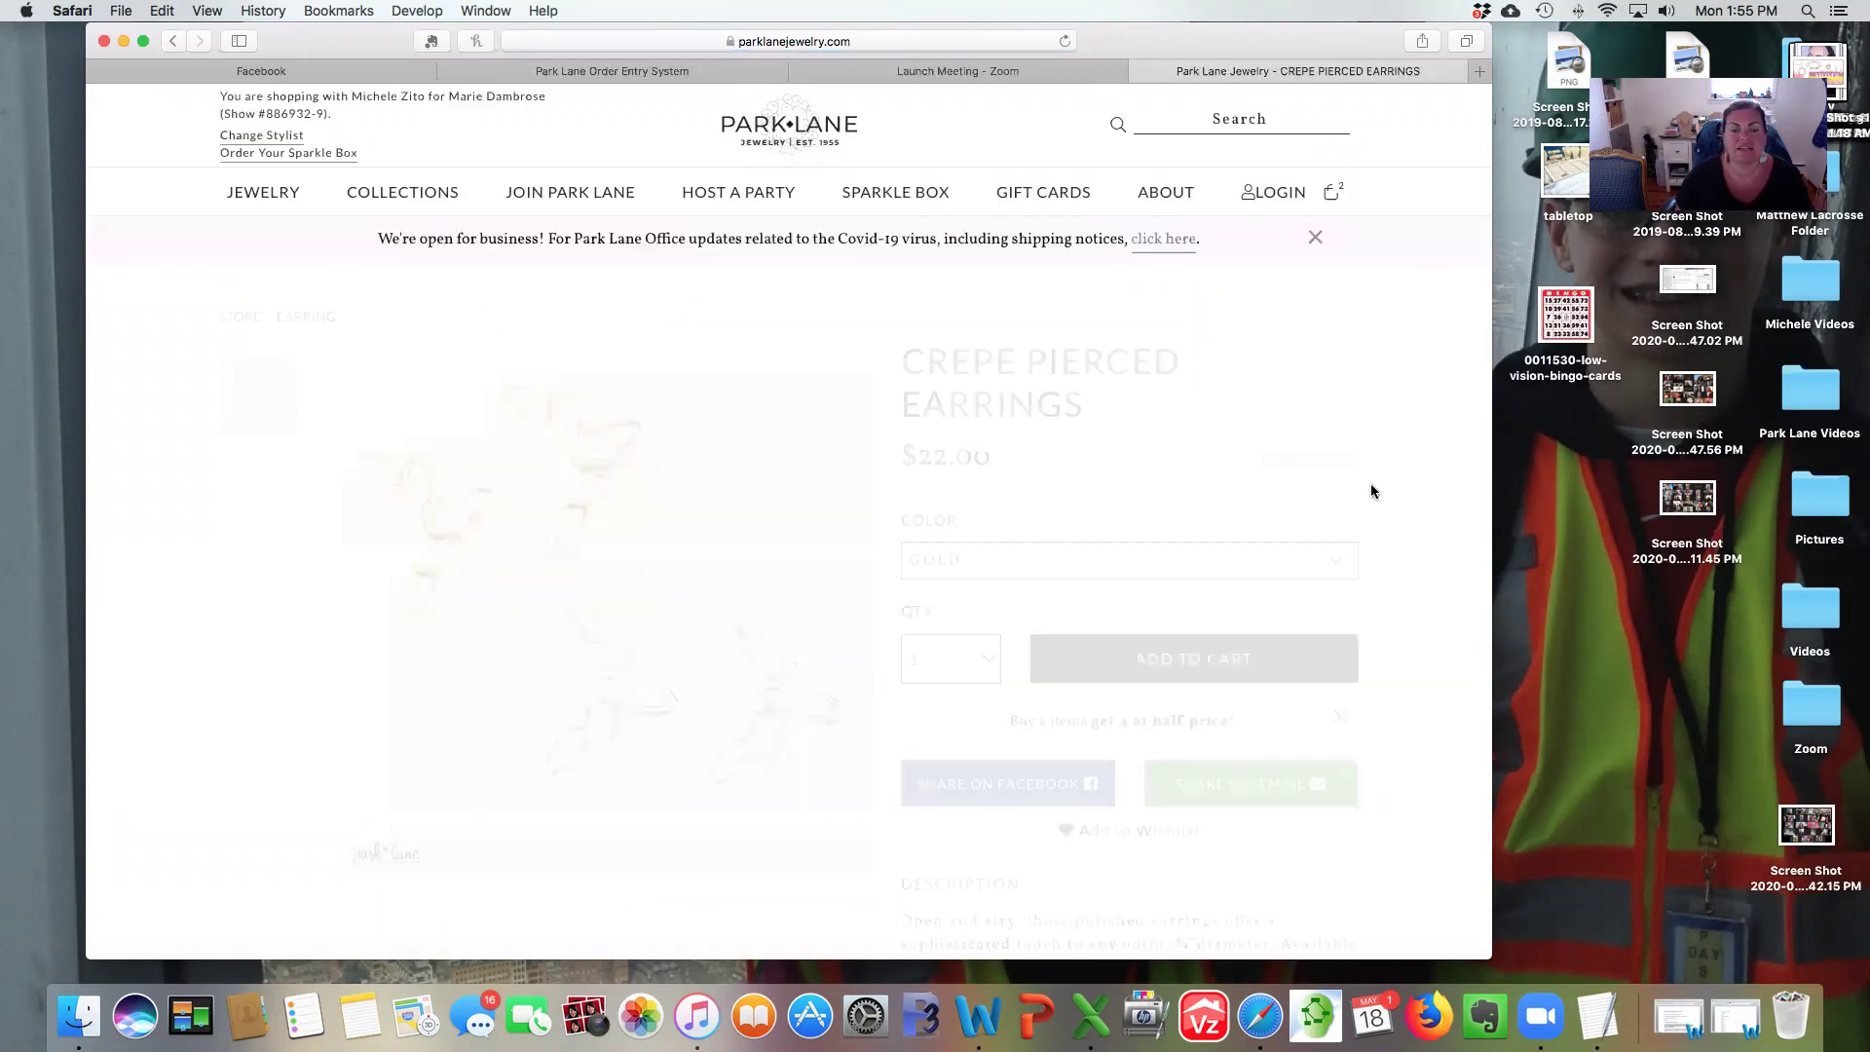
click(1098, 660)
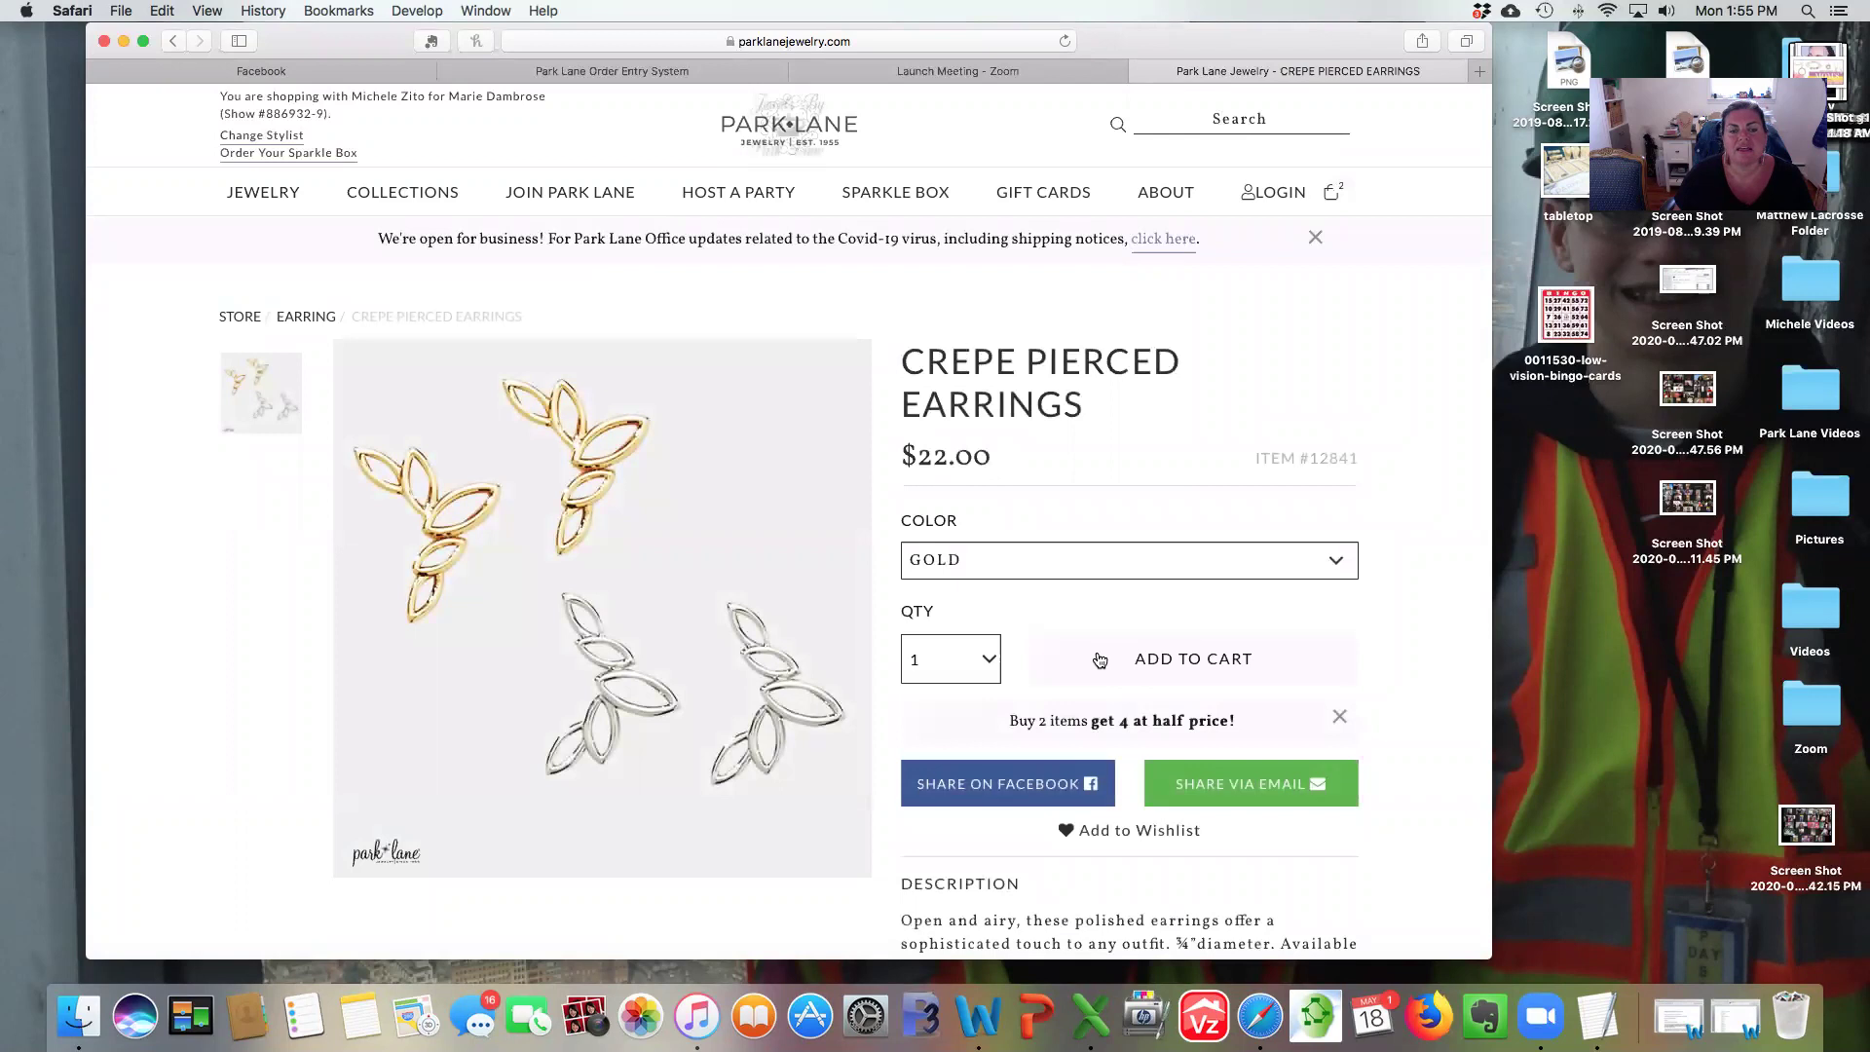
click(1222, 401)
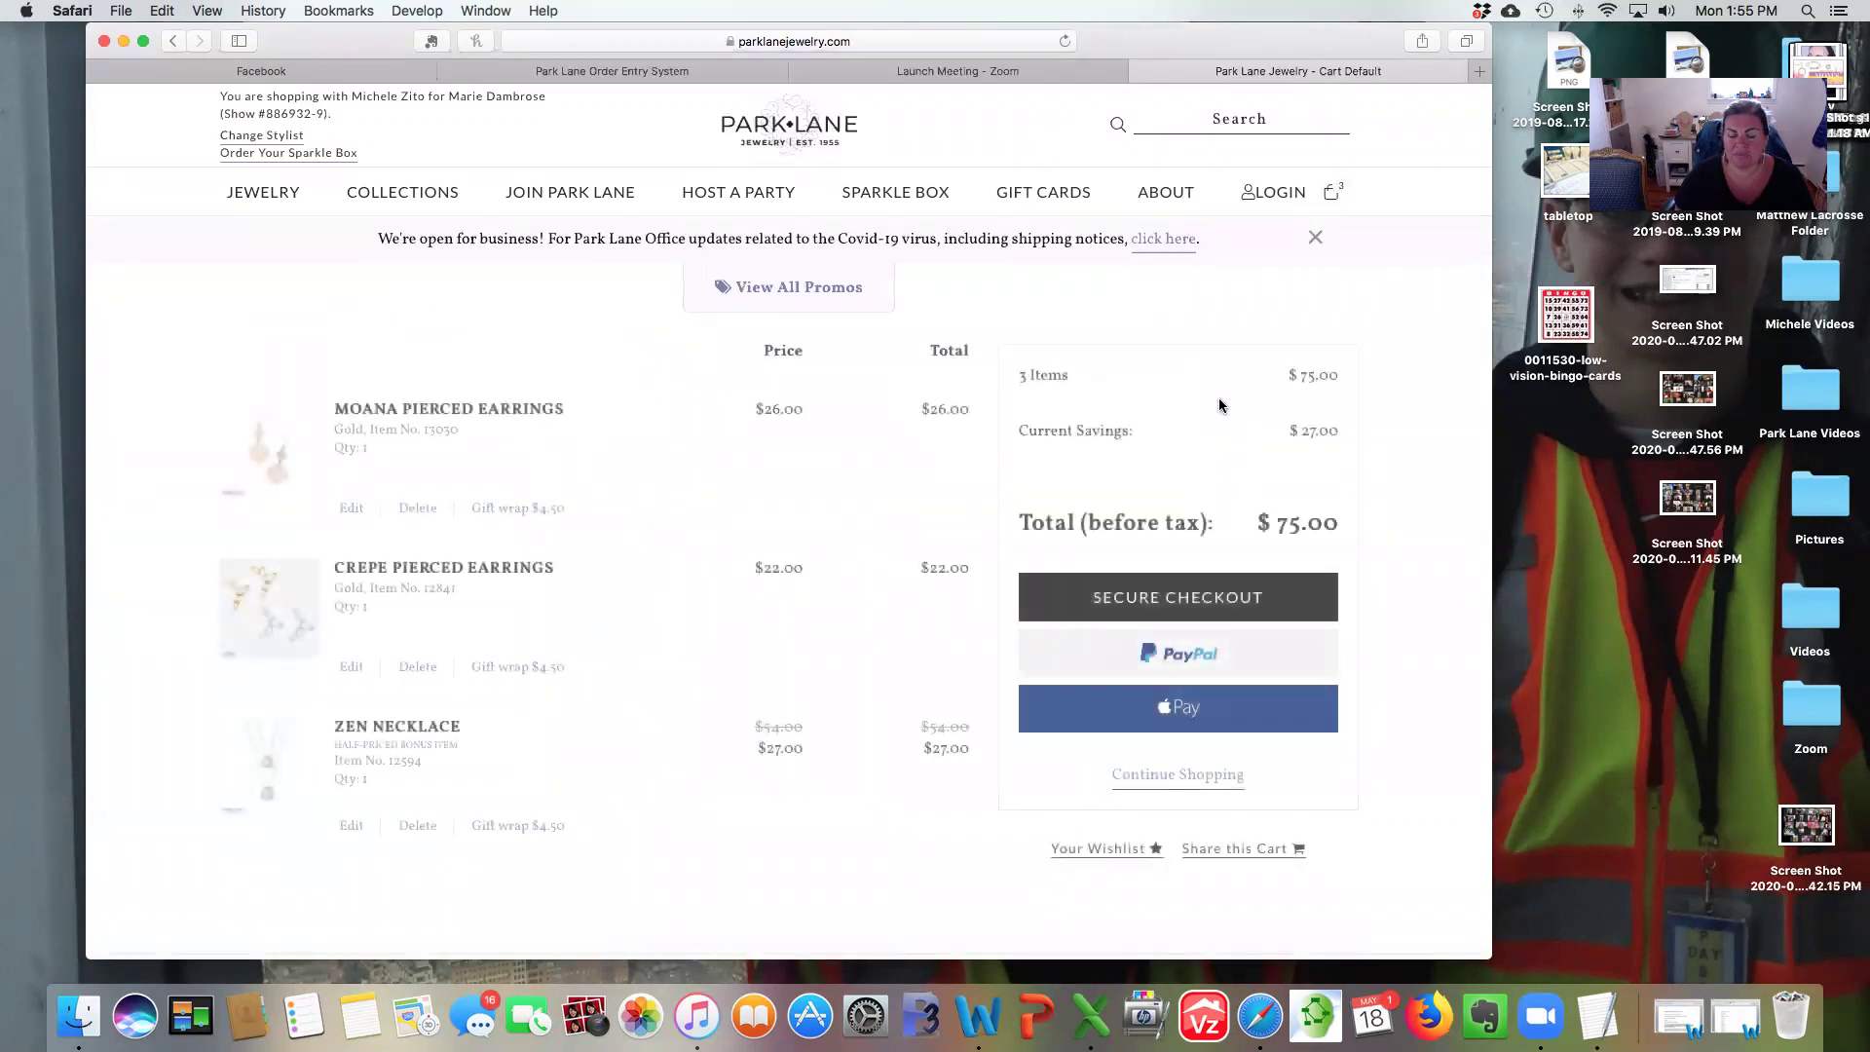
scroll(1219, 397, down, 1)
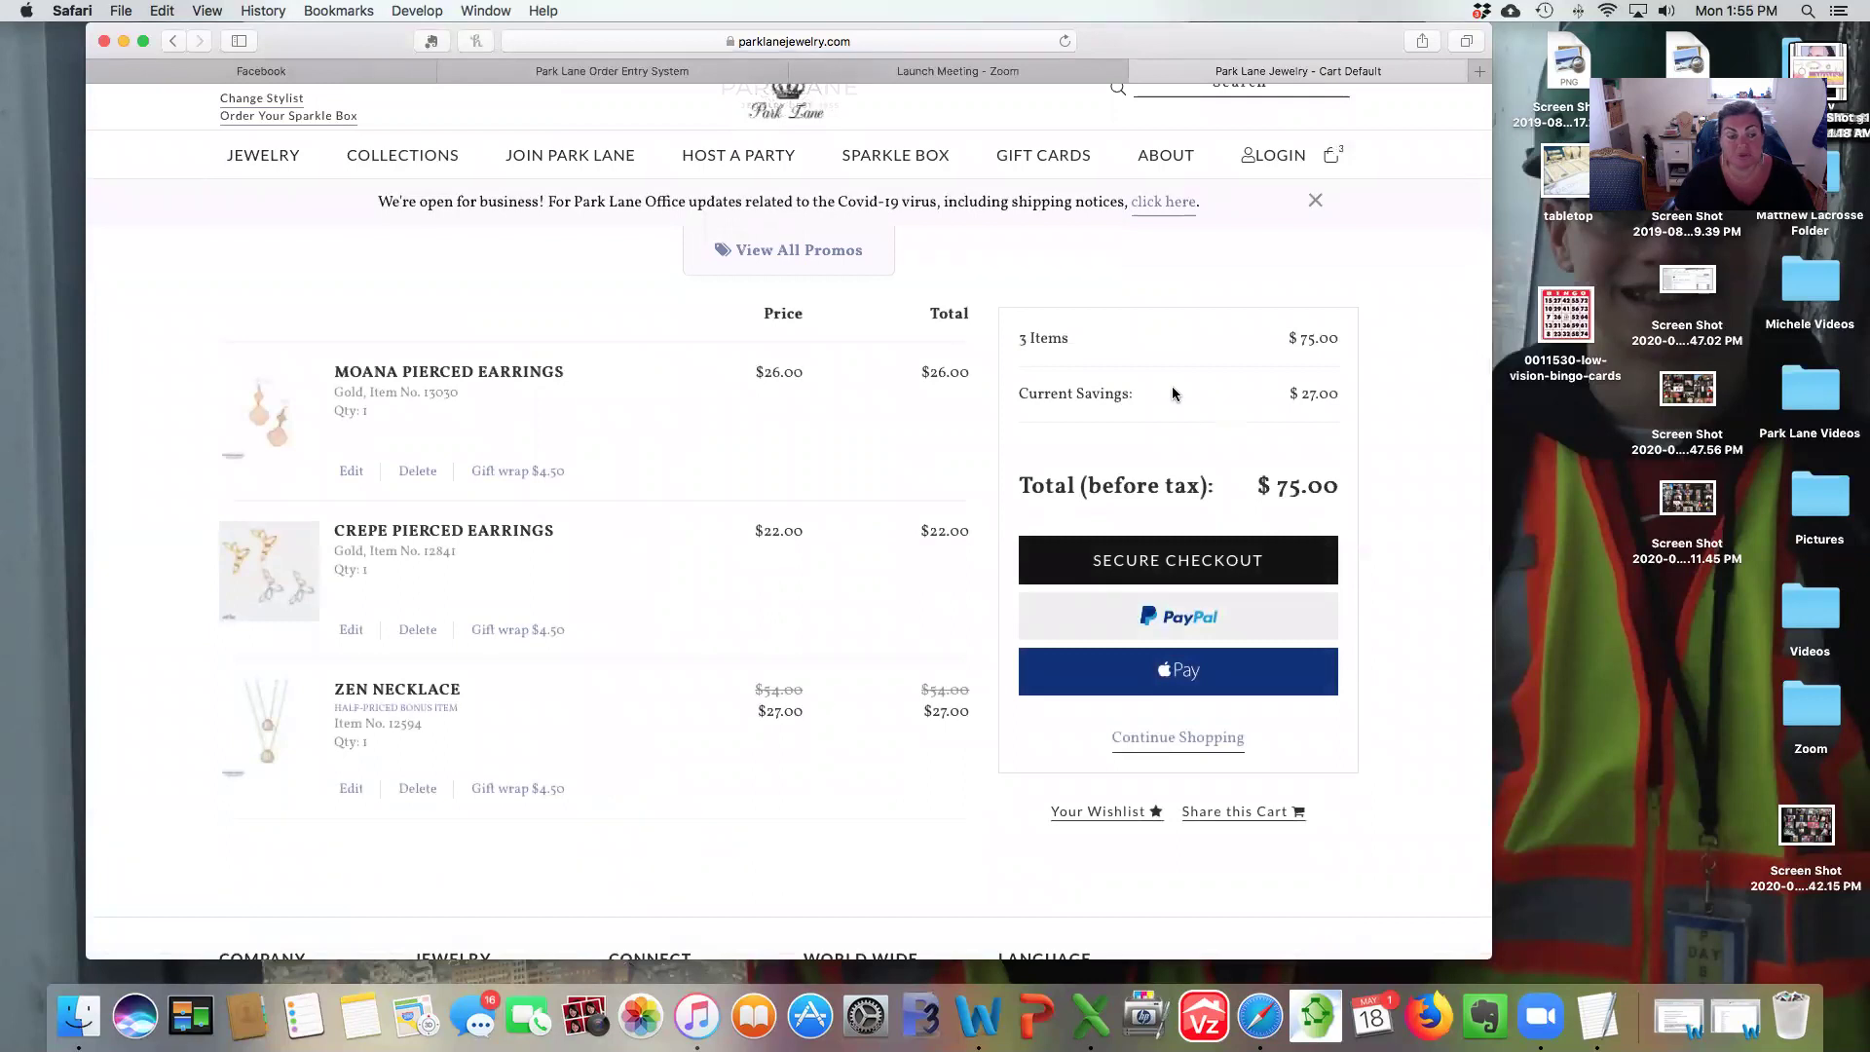
scroll(384, 706, down, 1)
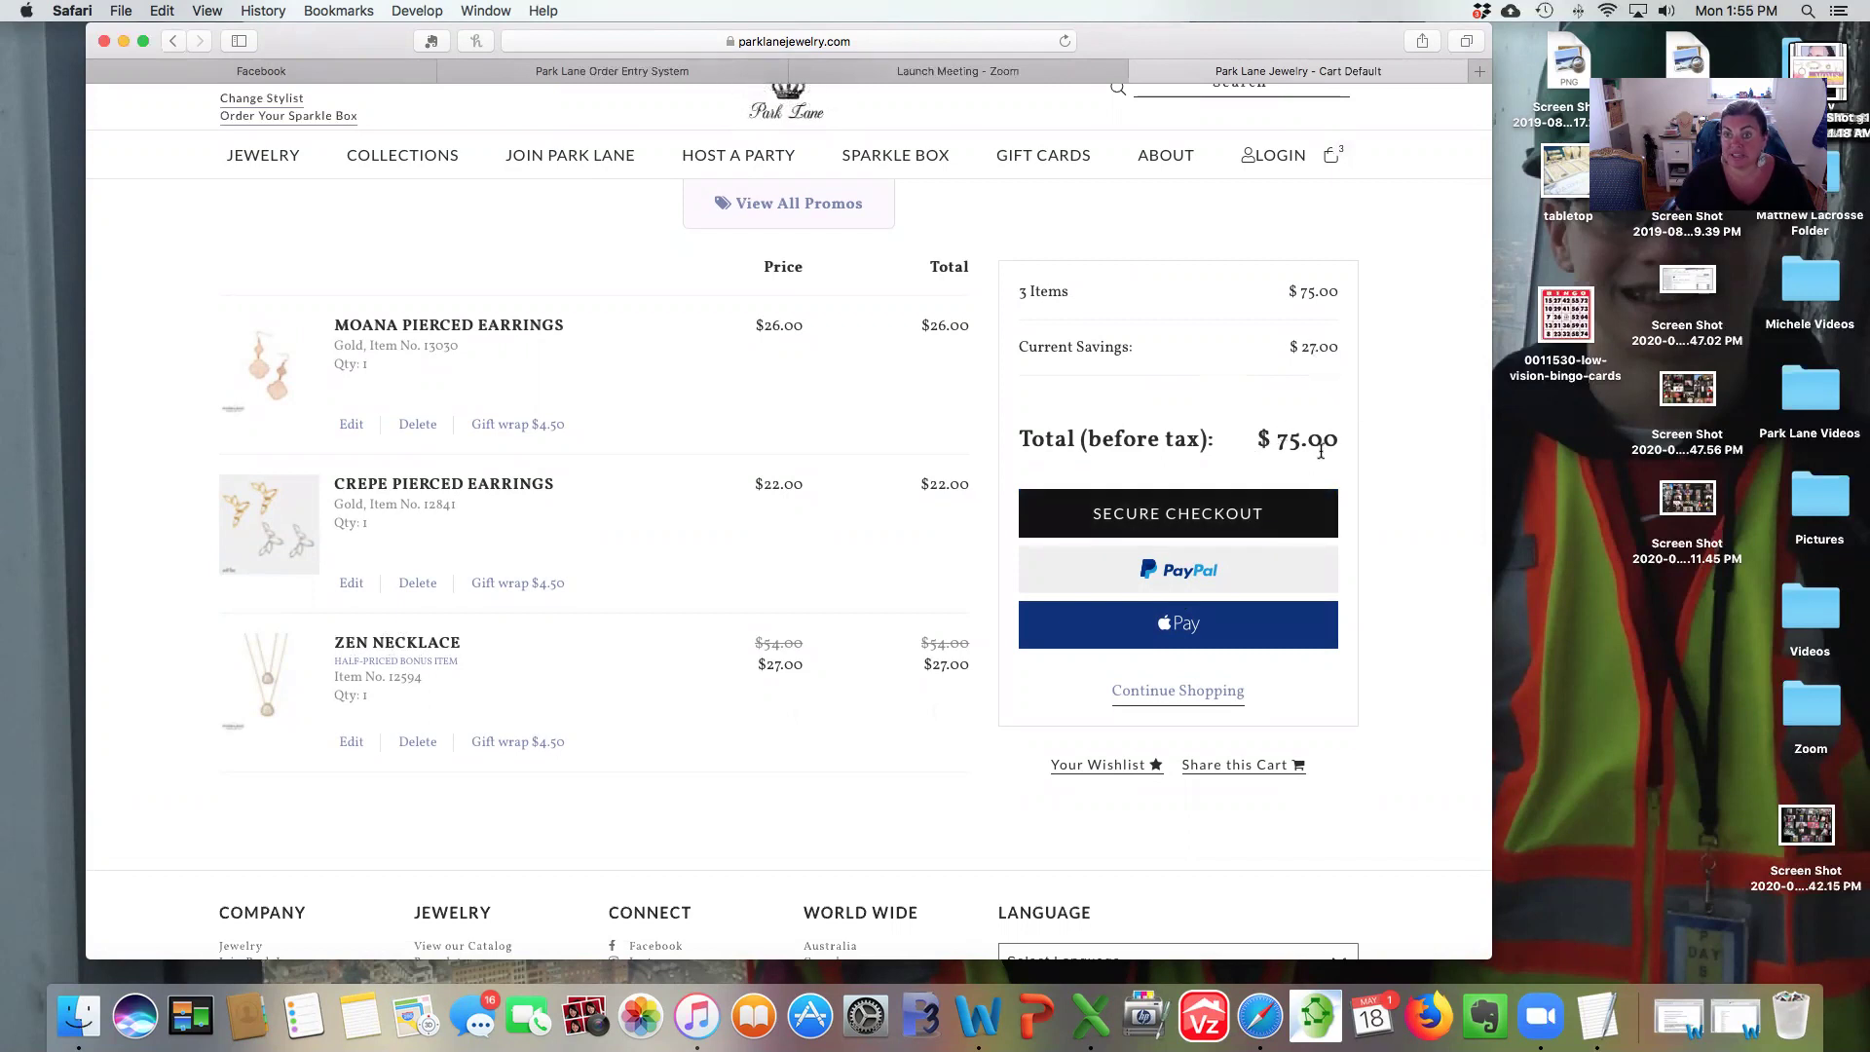
scroll(1344, 418, up, 1)
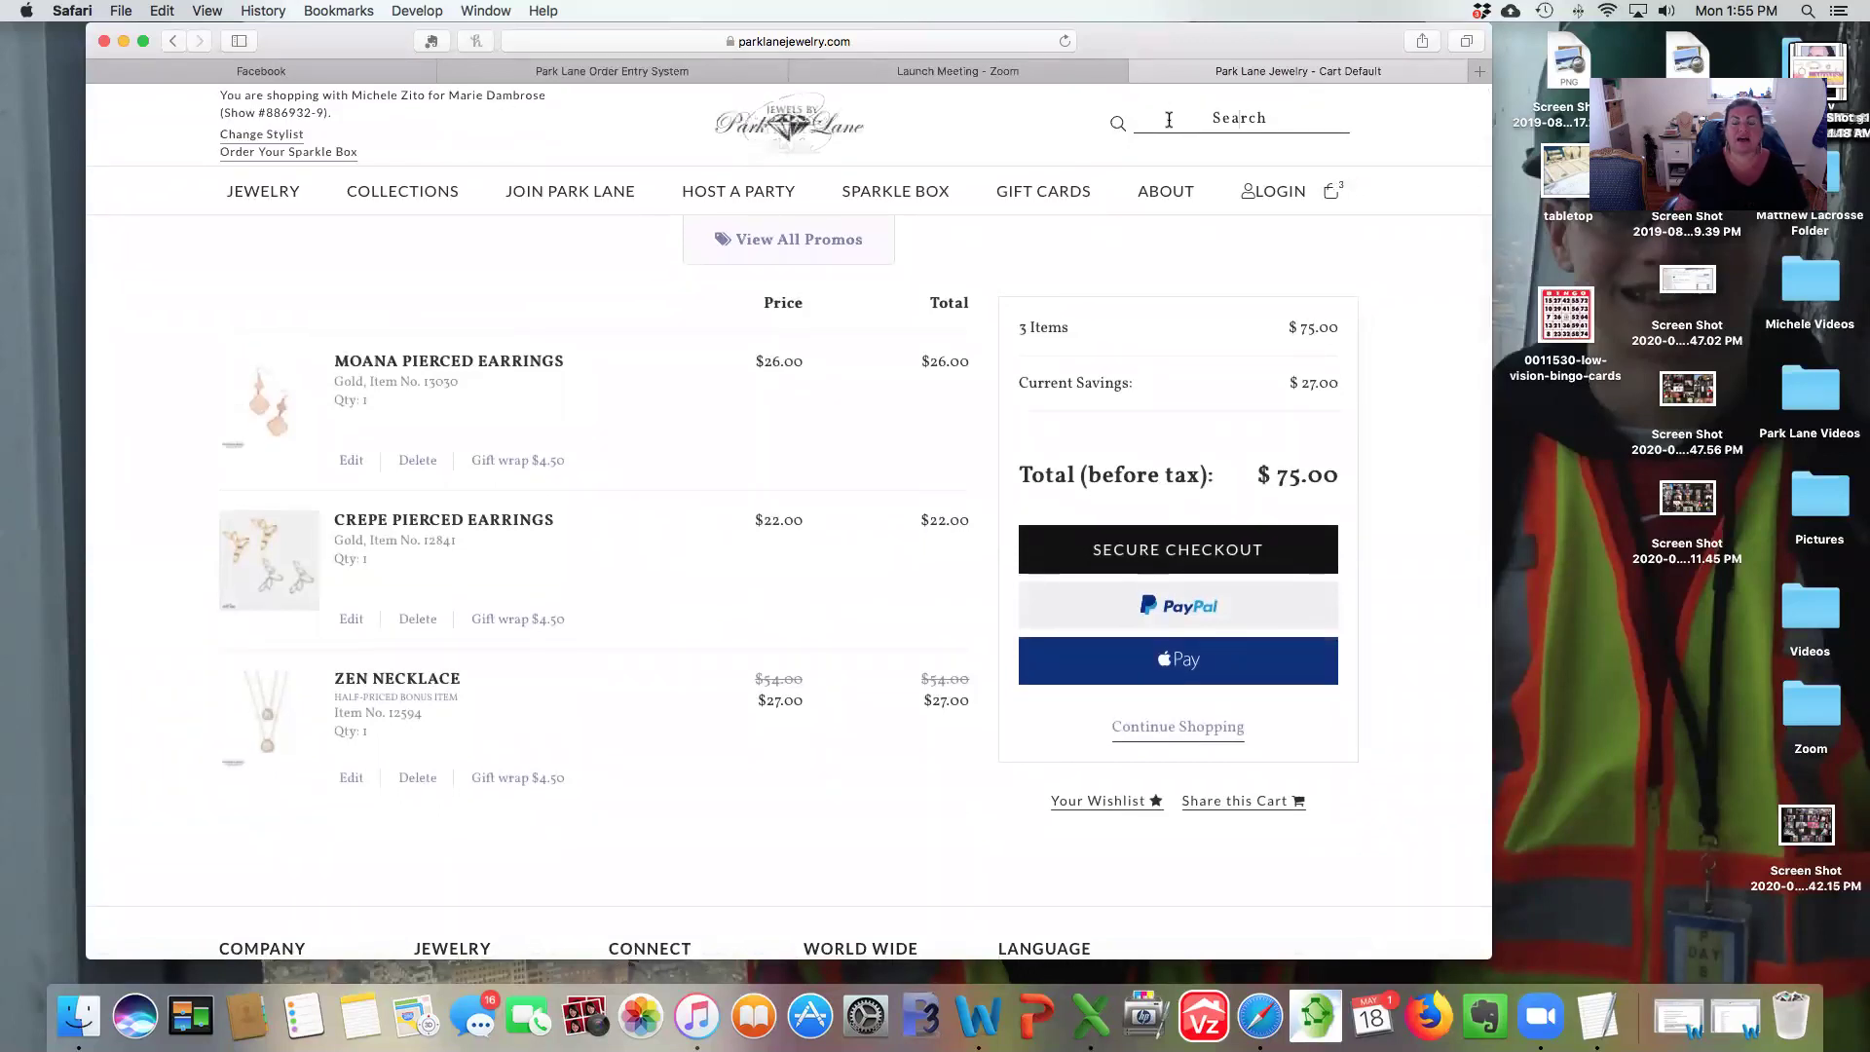
Search 'jewel', add the Jewel Bracelet in SILVER, and view the four-item $111.00 cart.
click(1169, 120)
text(jewel)
key(Return)
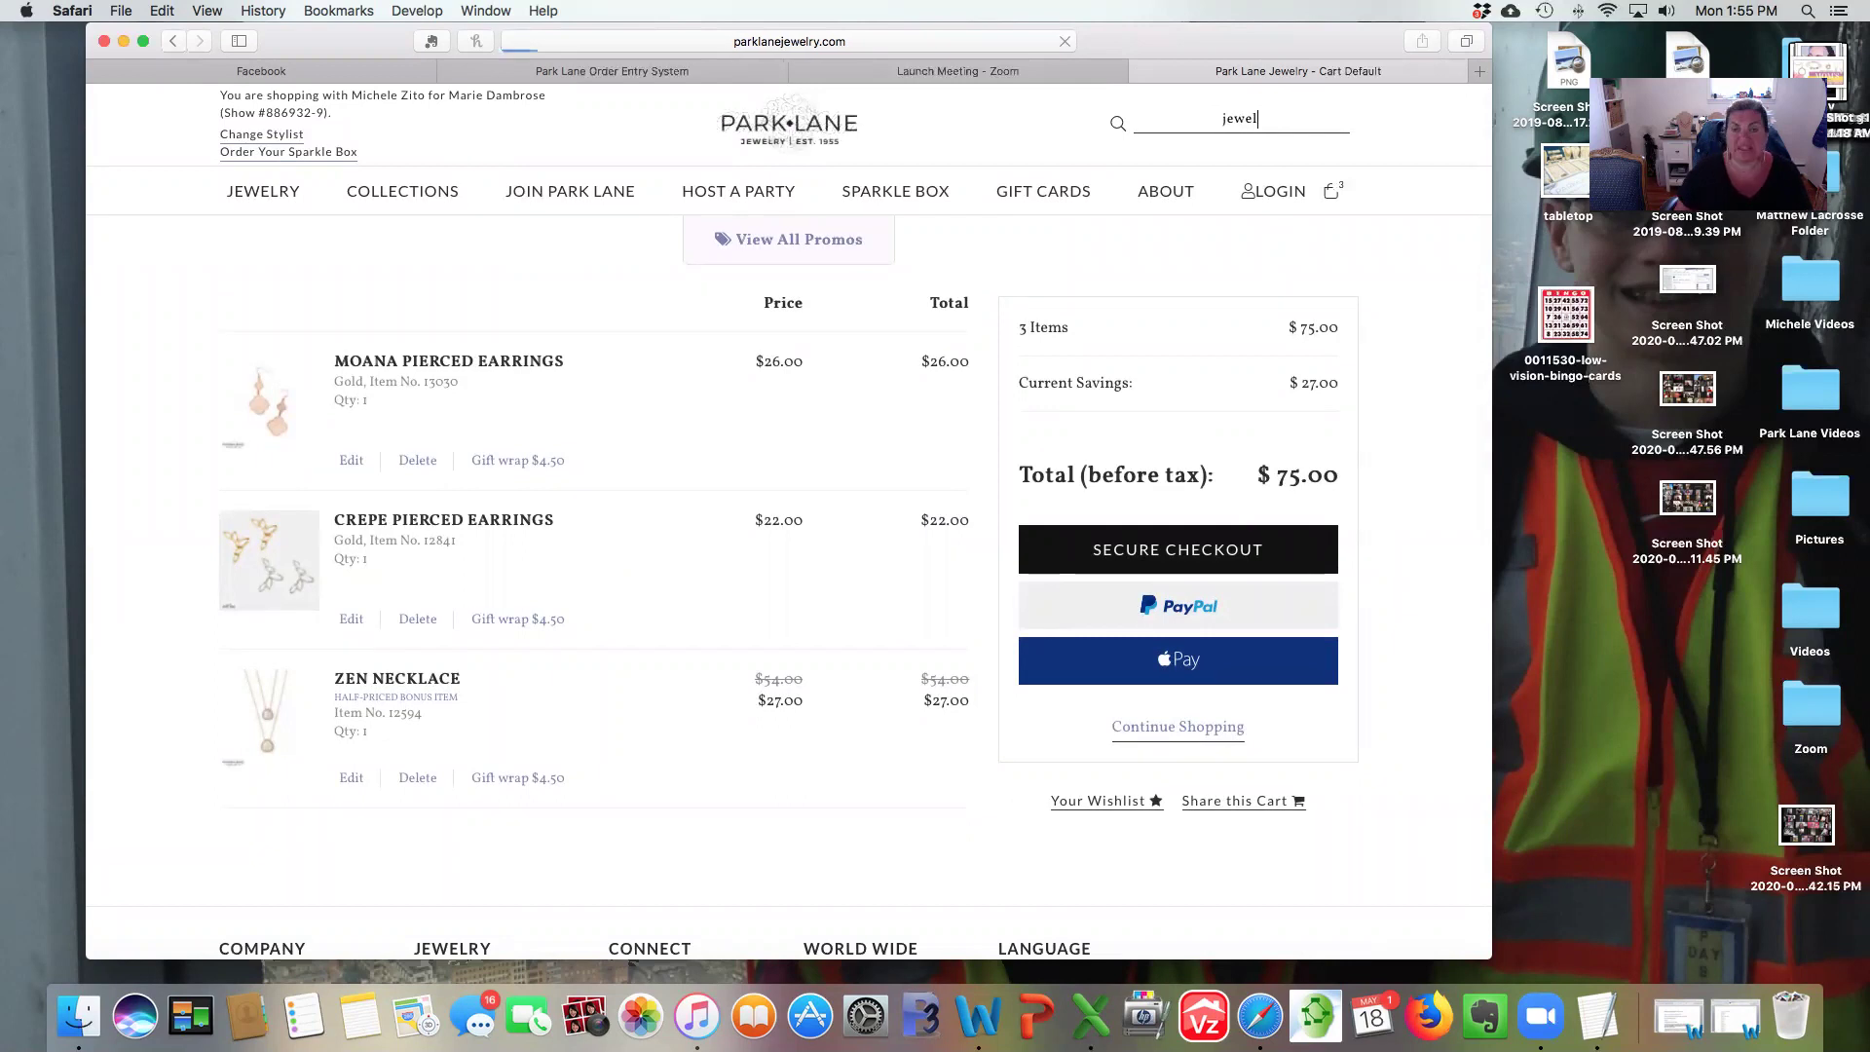
click(789, 662)
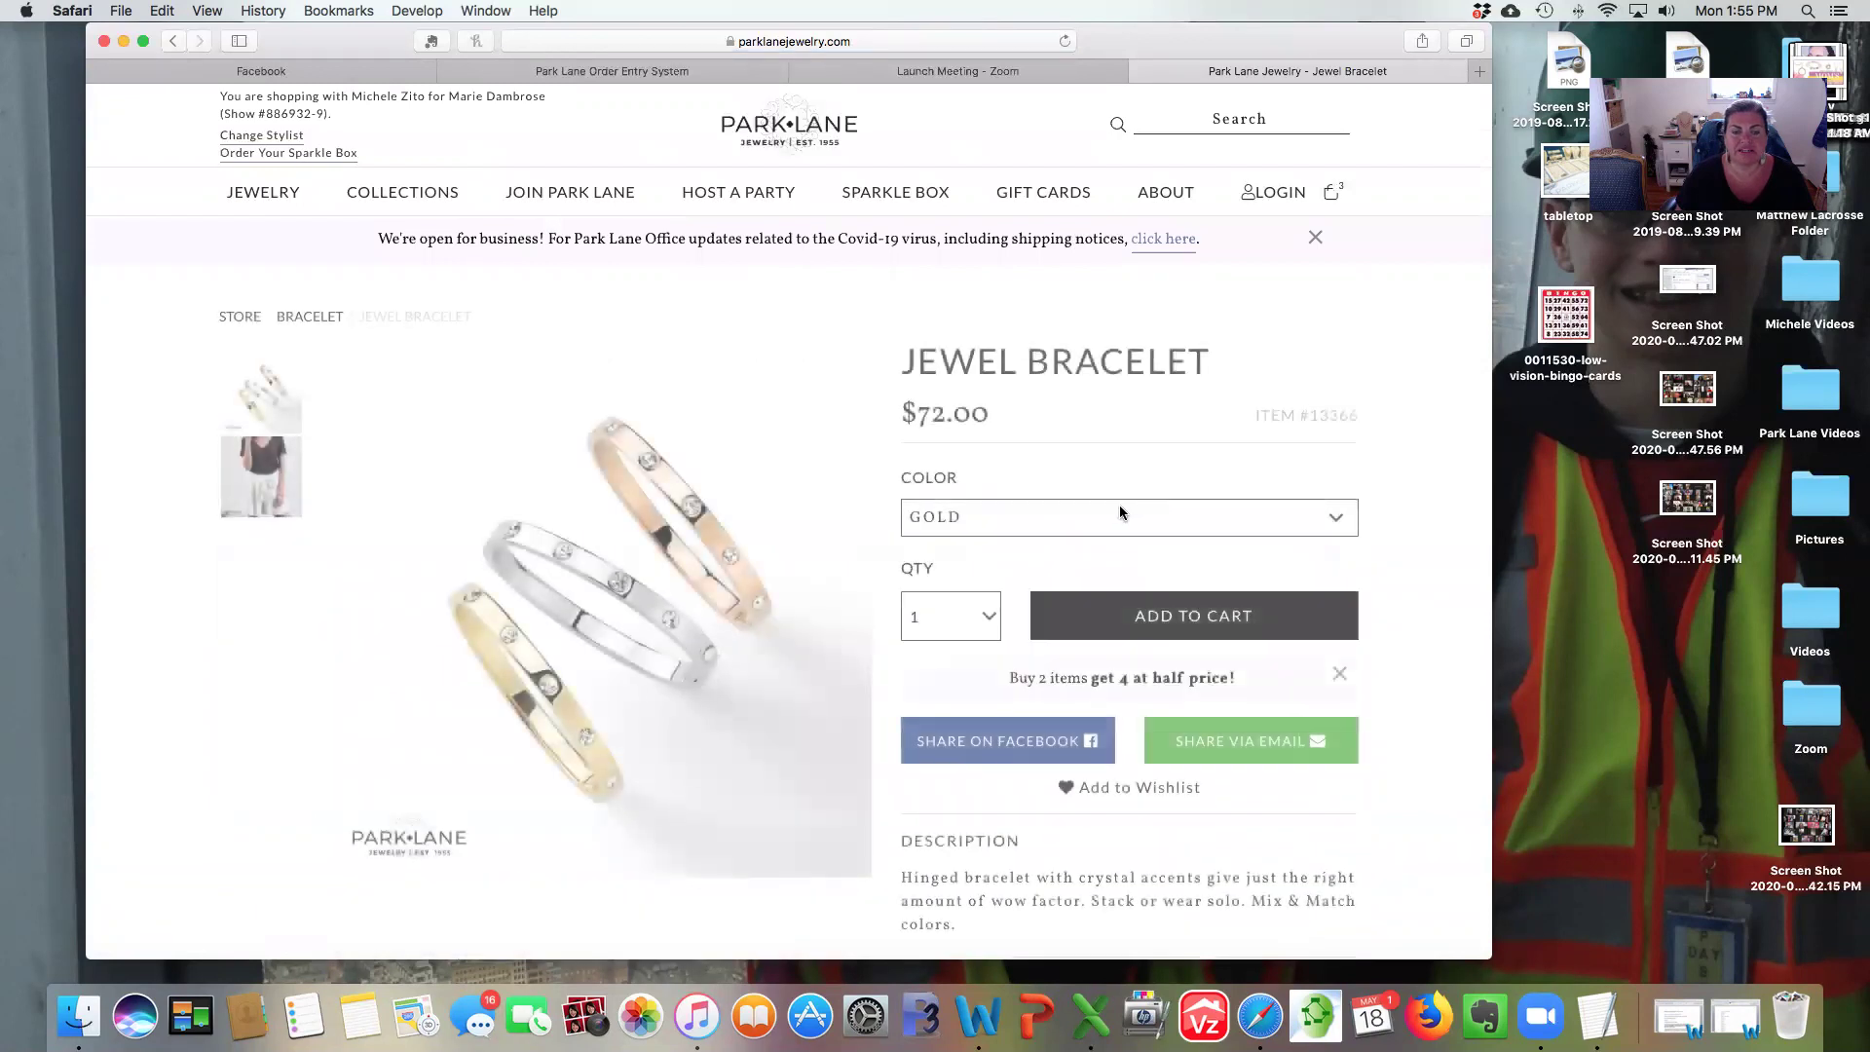
click(1101, 518)
click(1097, 551)
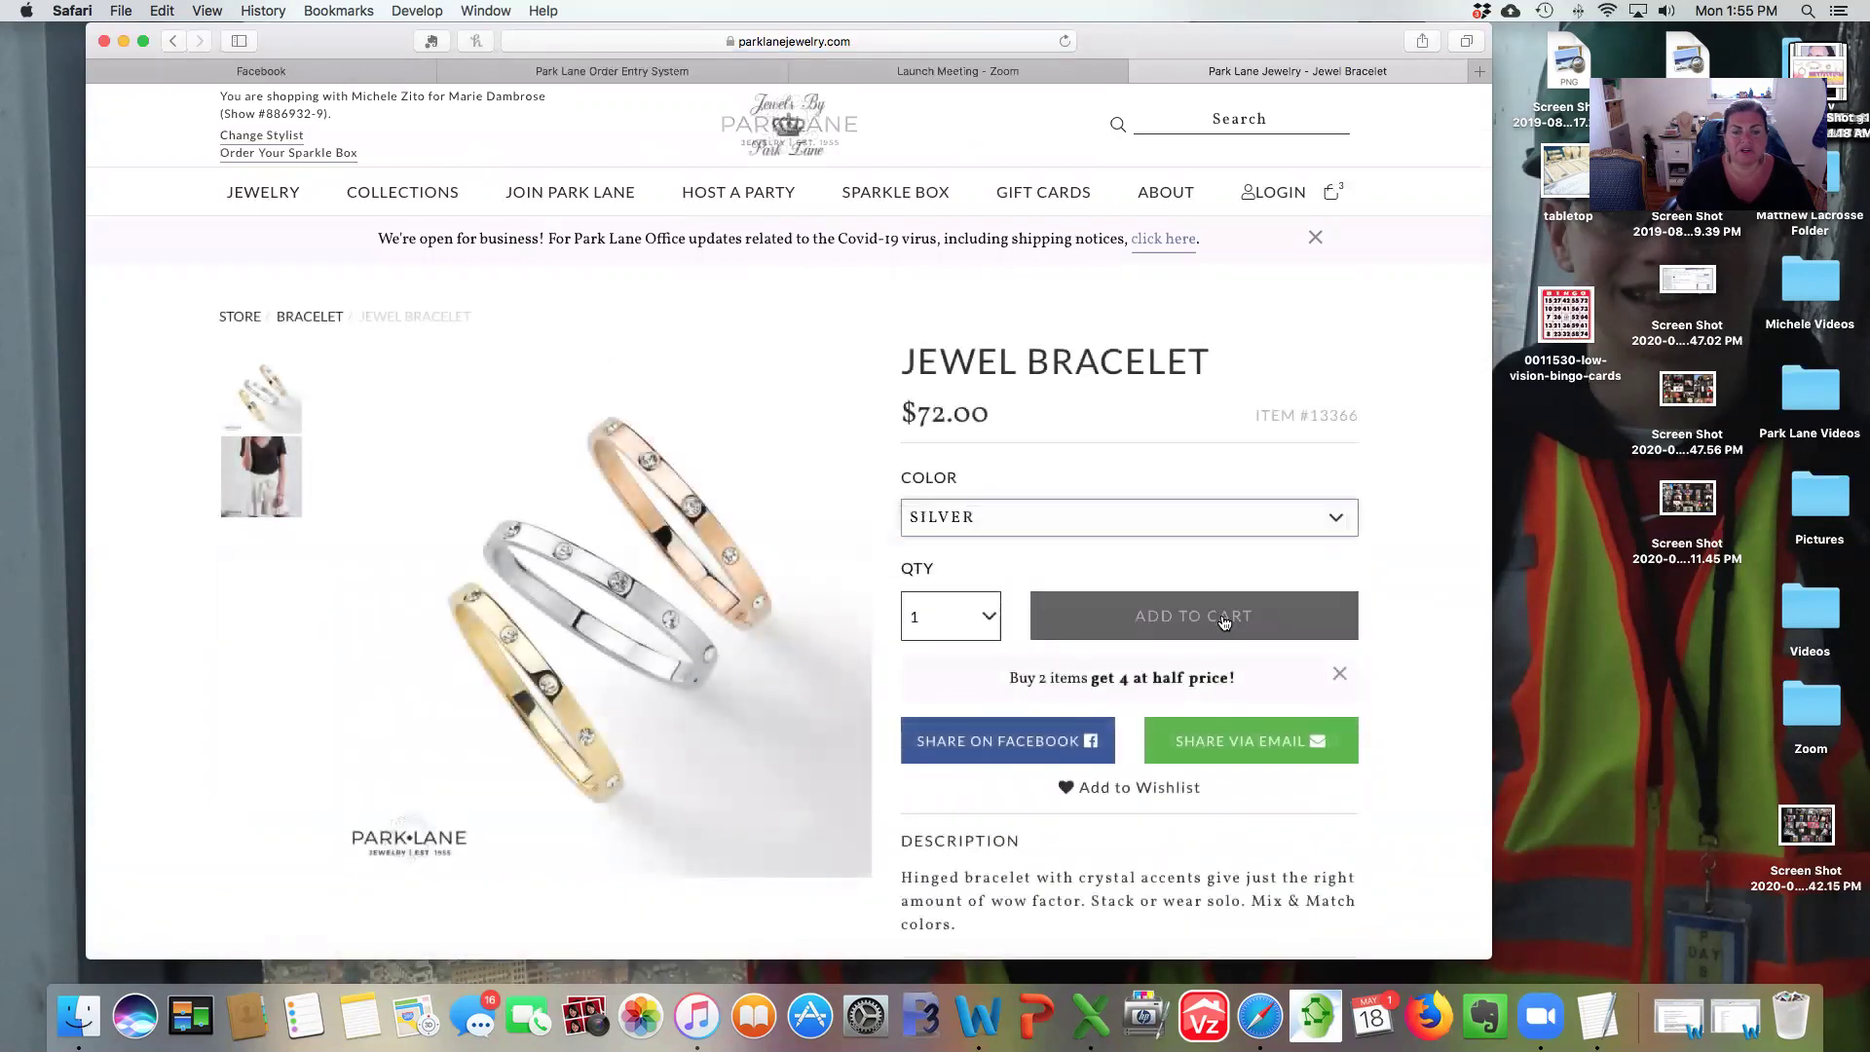
click(1209, 622)
scroll(1210, 487, down, 1)
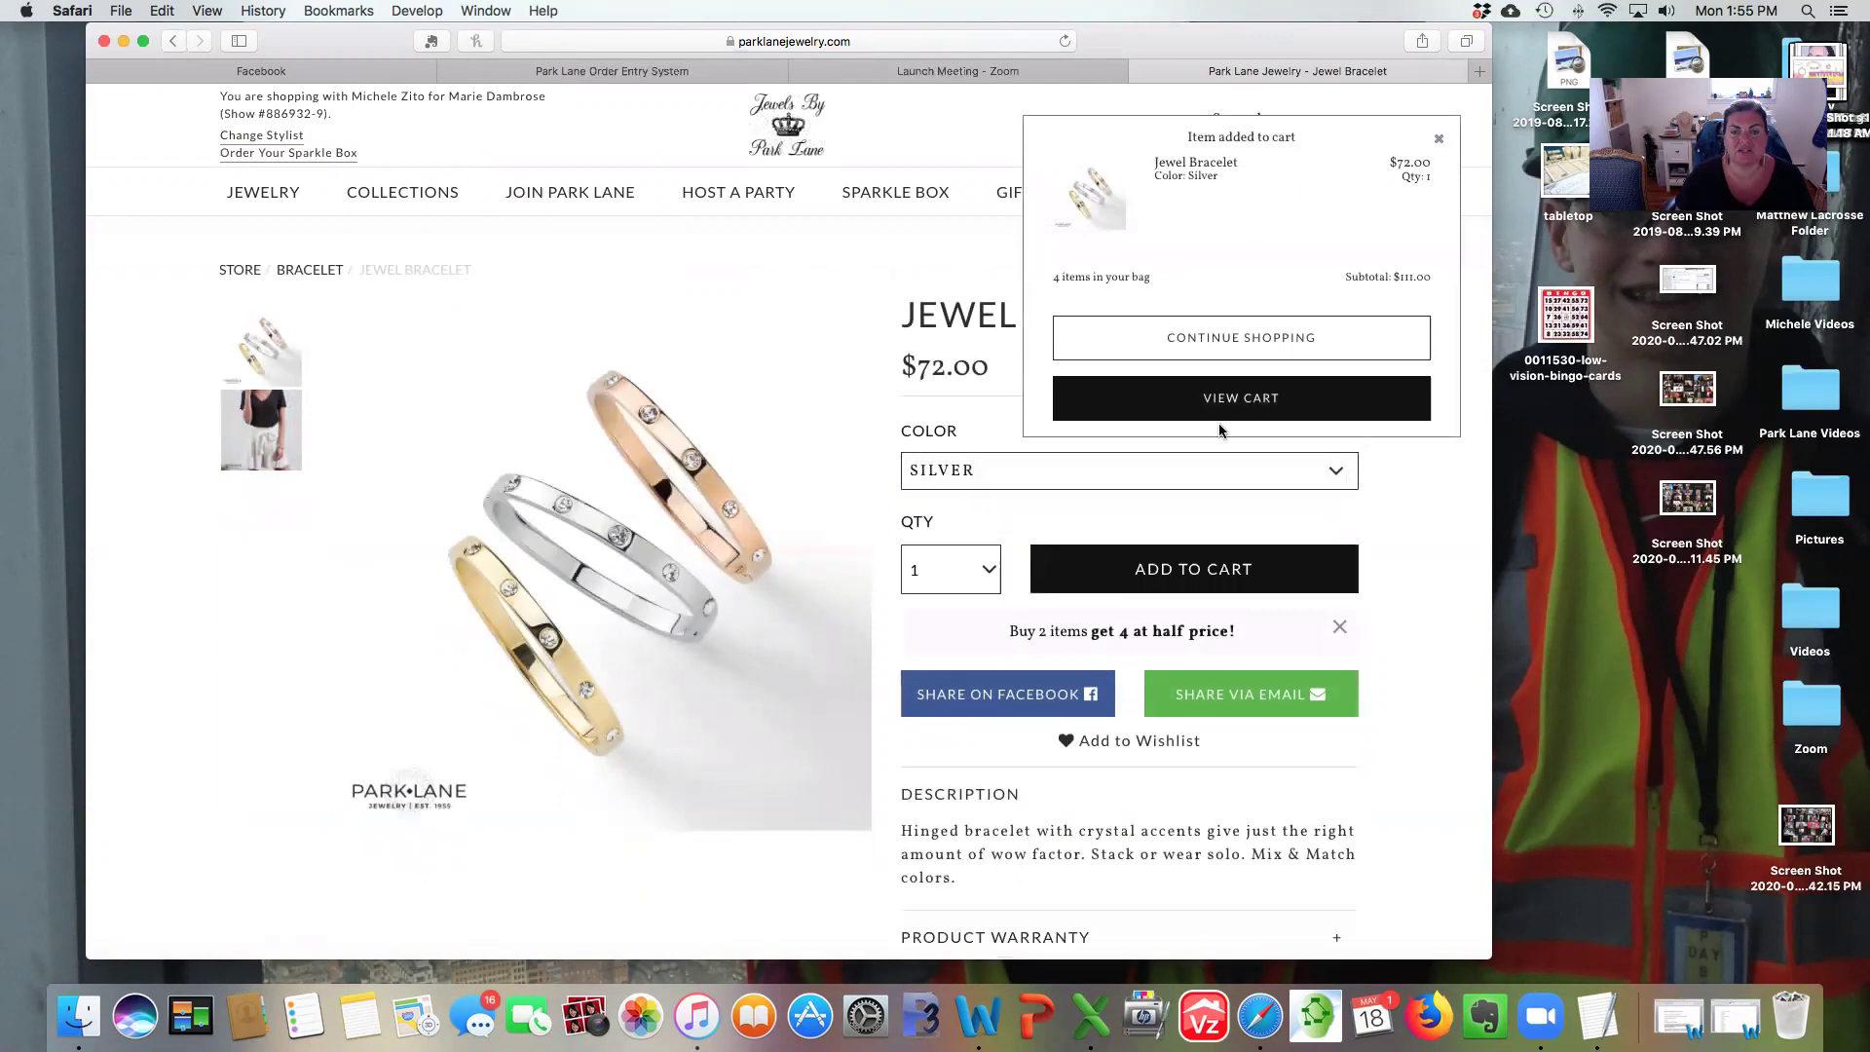
click(1212, 399)
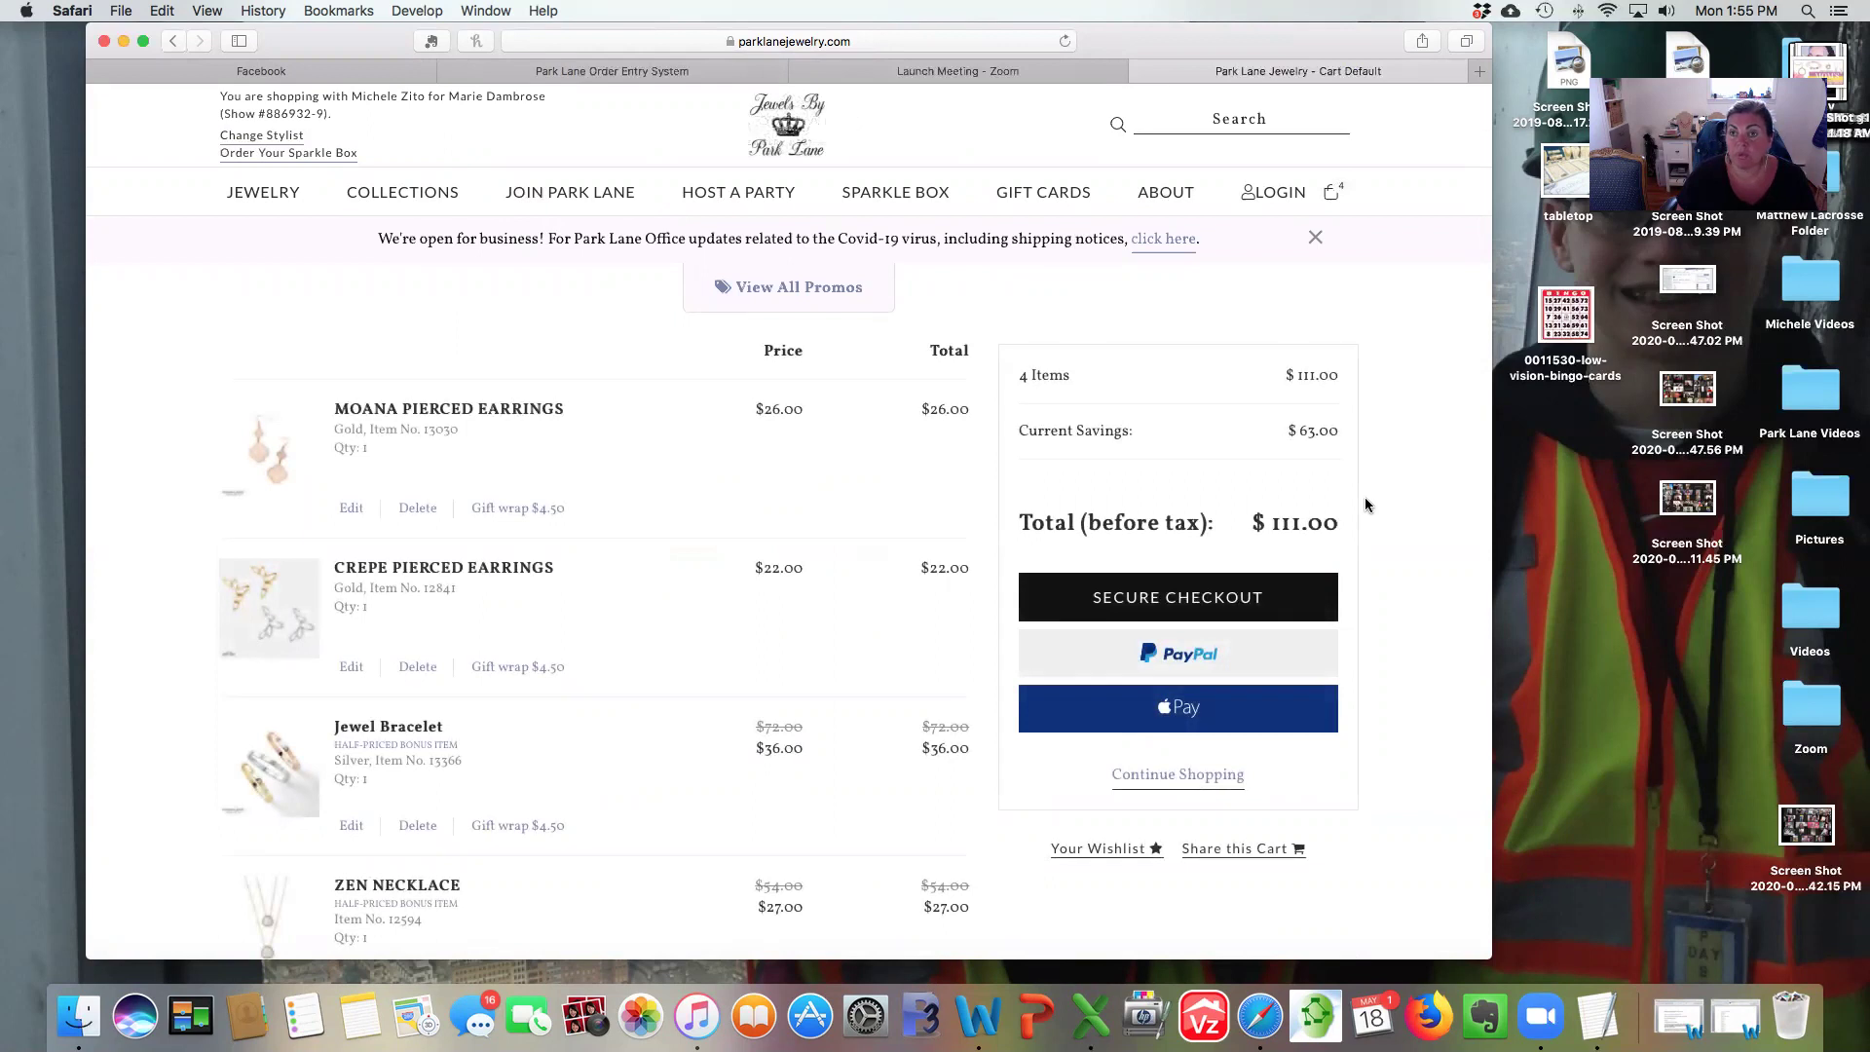
From the cart's View All Promos, open the Customer Special Buy 1 get 1 free listing.
scroll(1367, 504, down, 1)
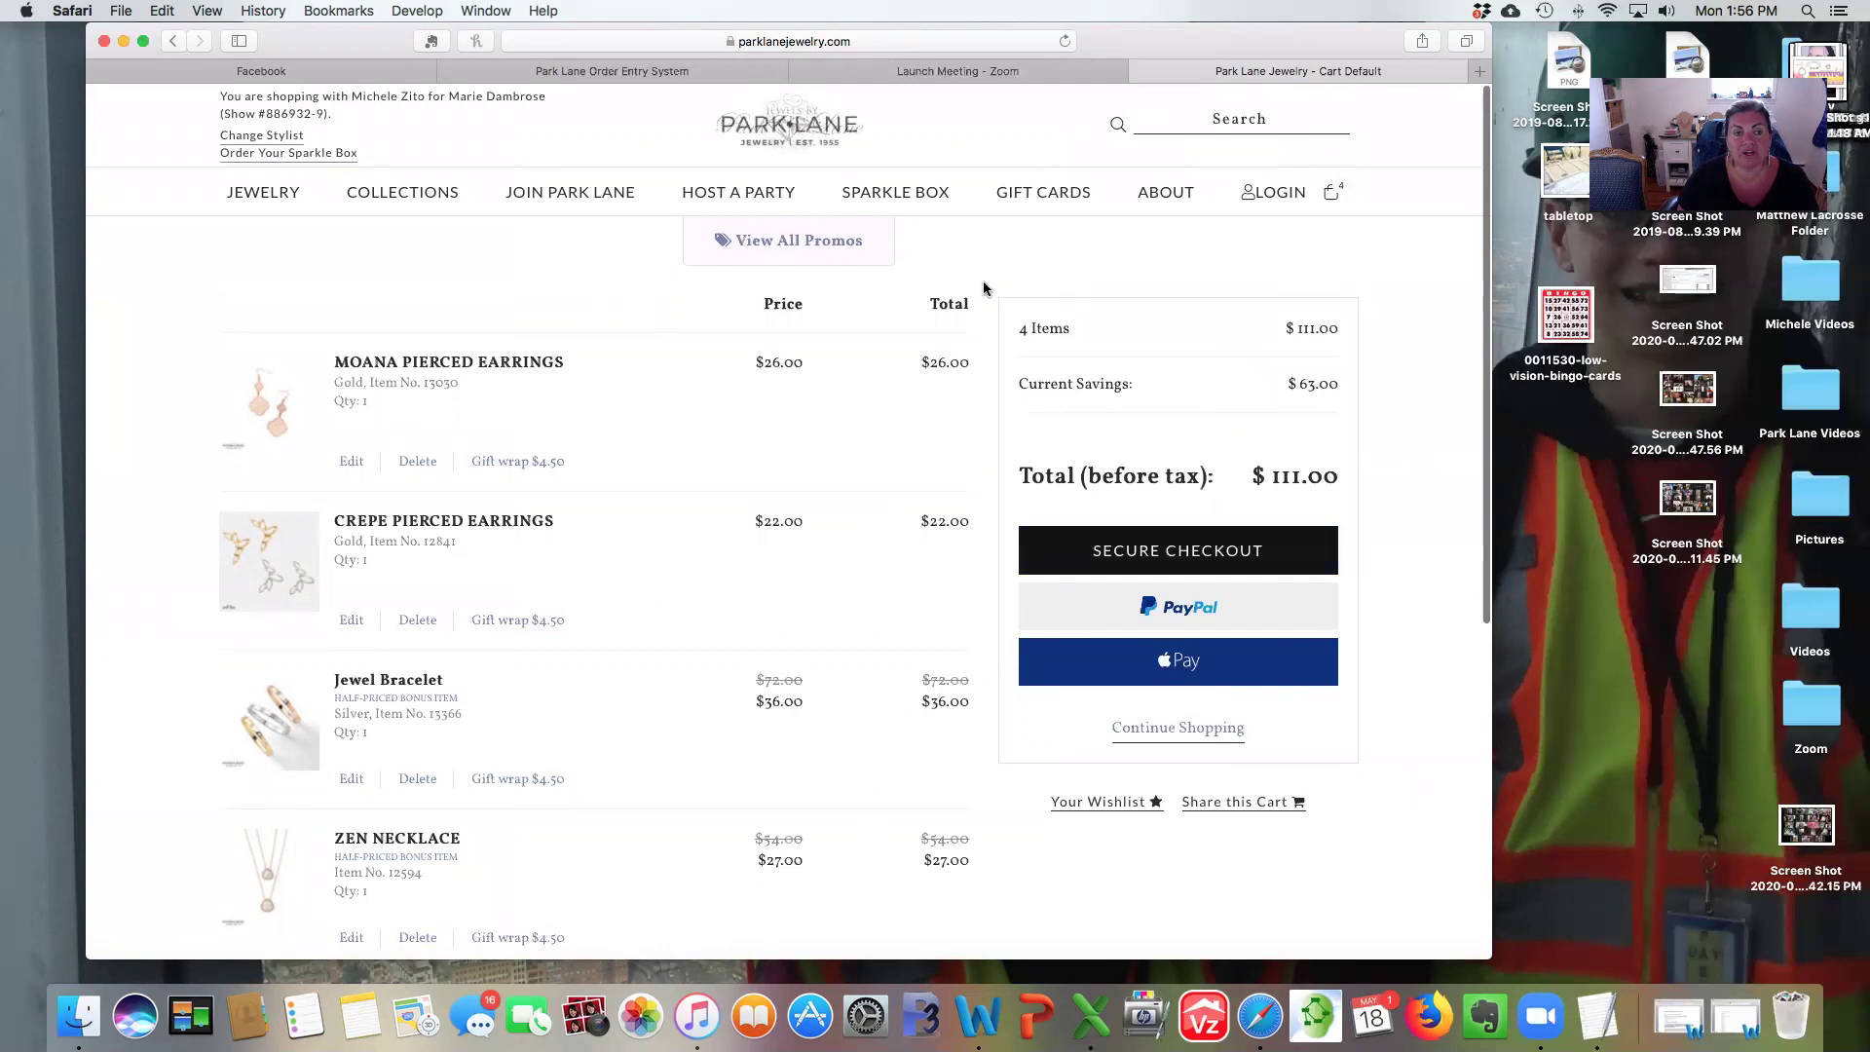
click(759, 246)
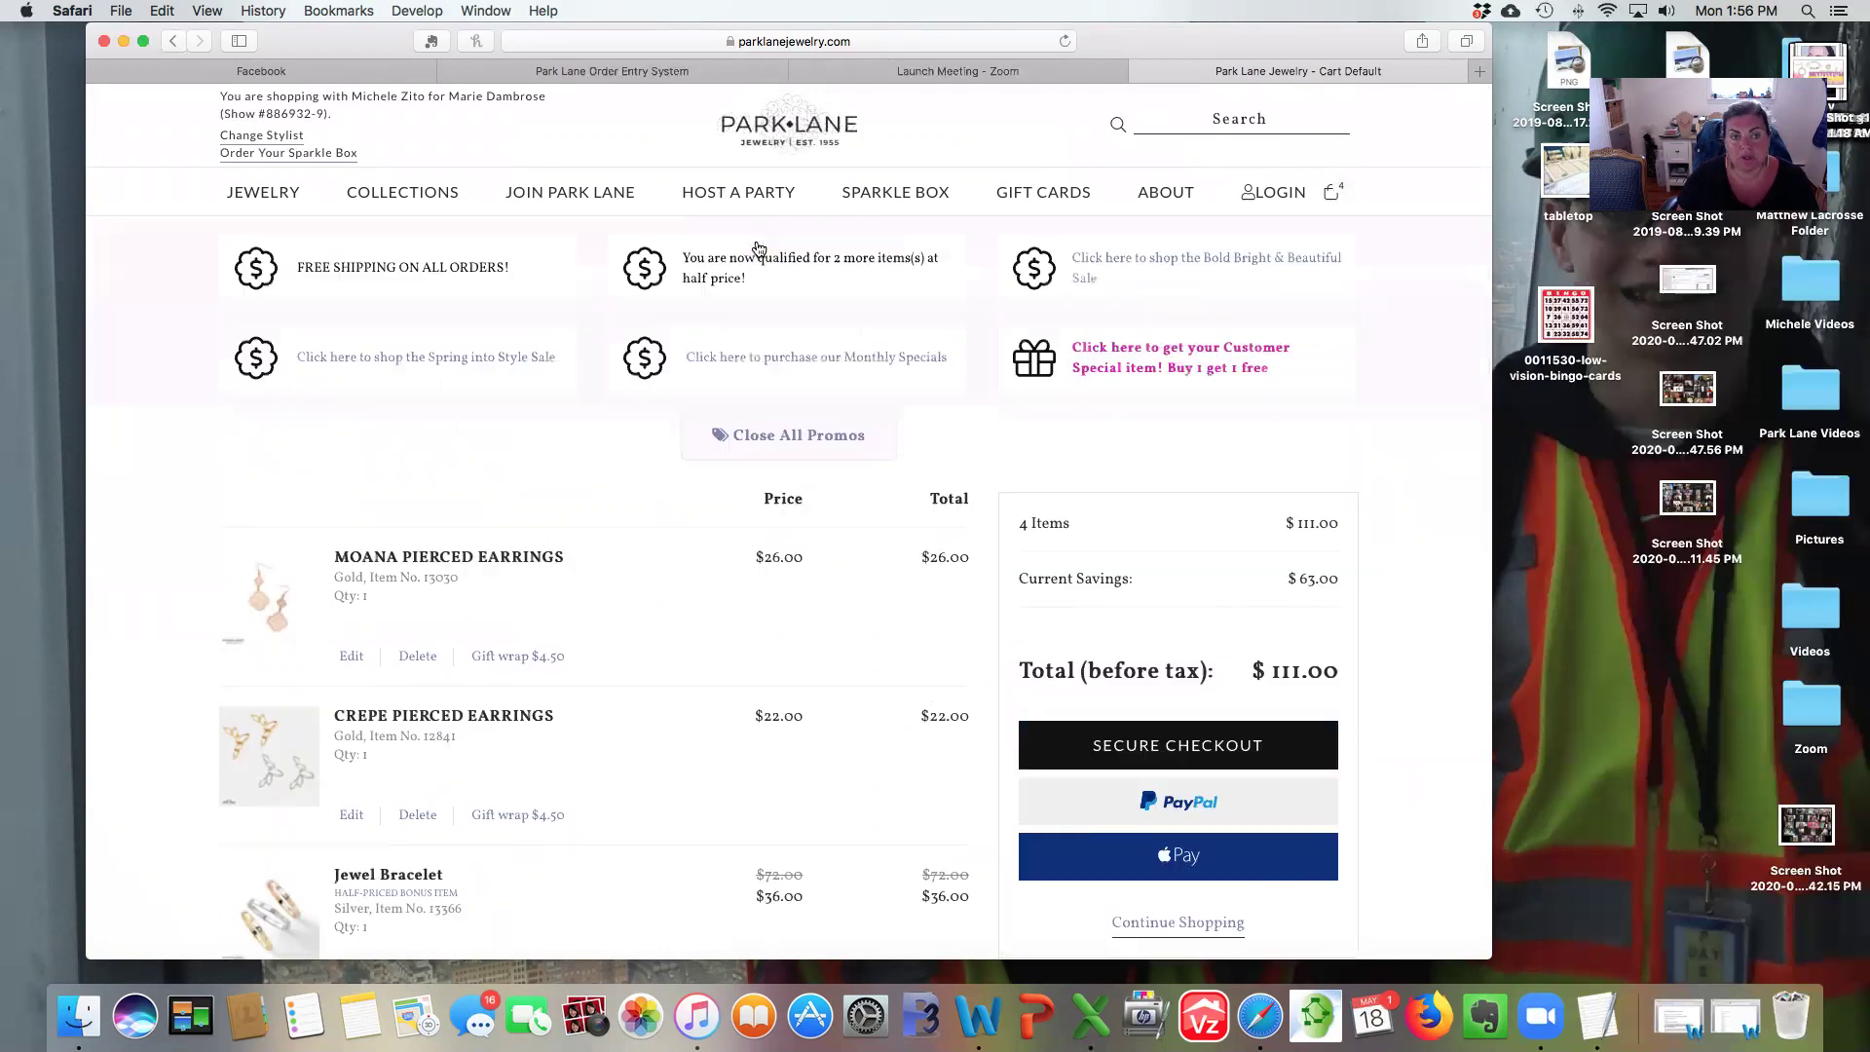
click(1145, 369)
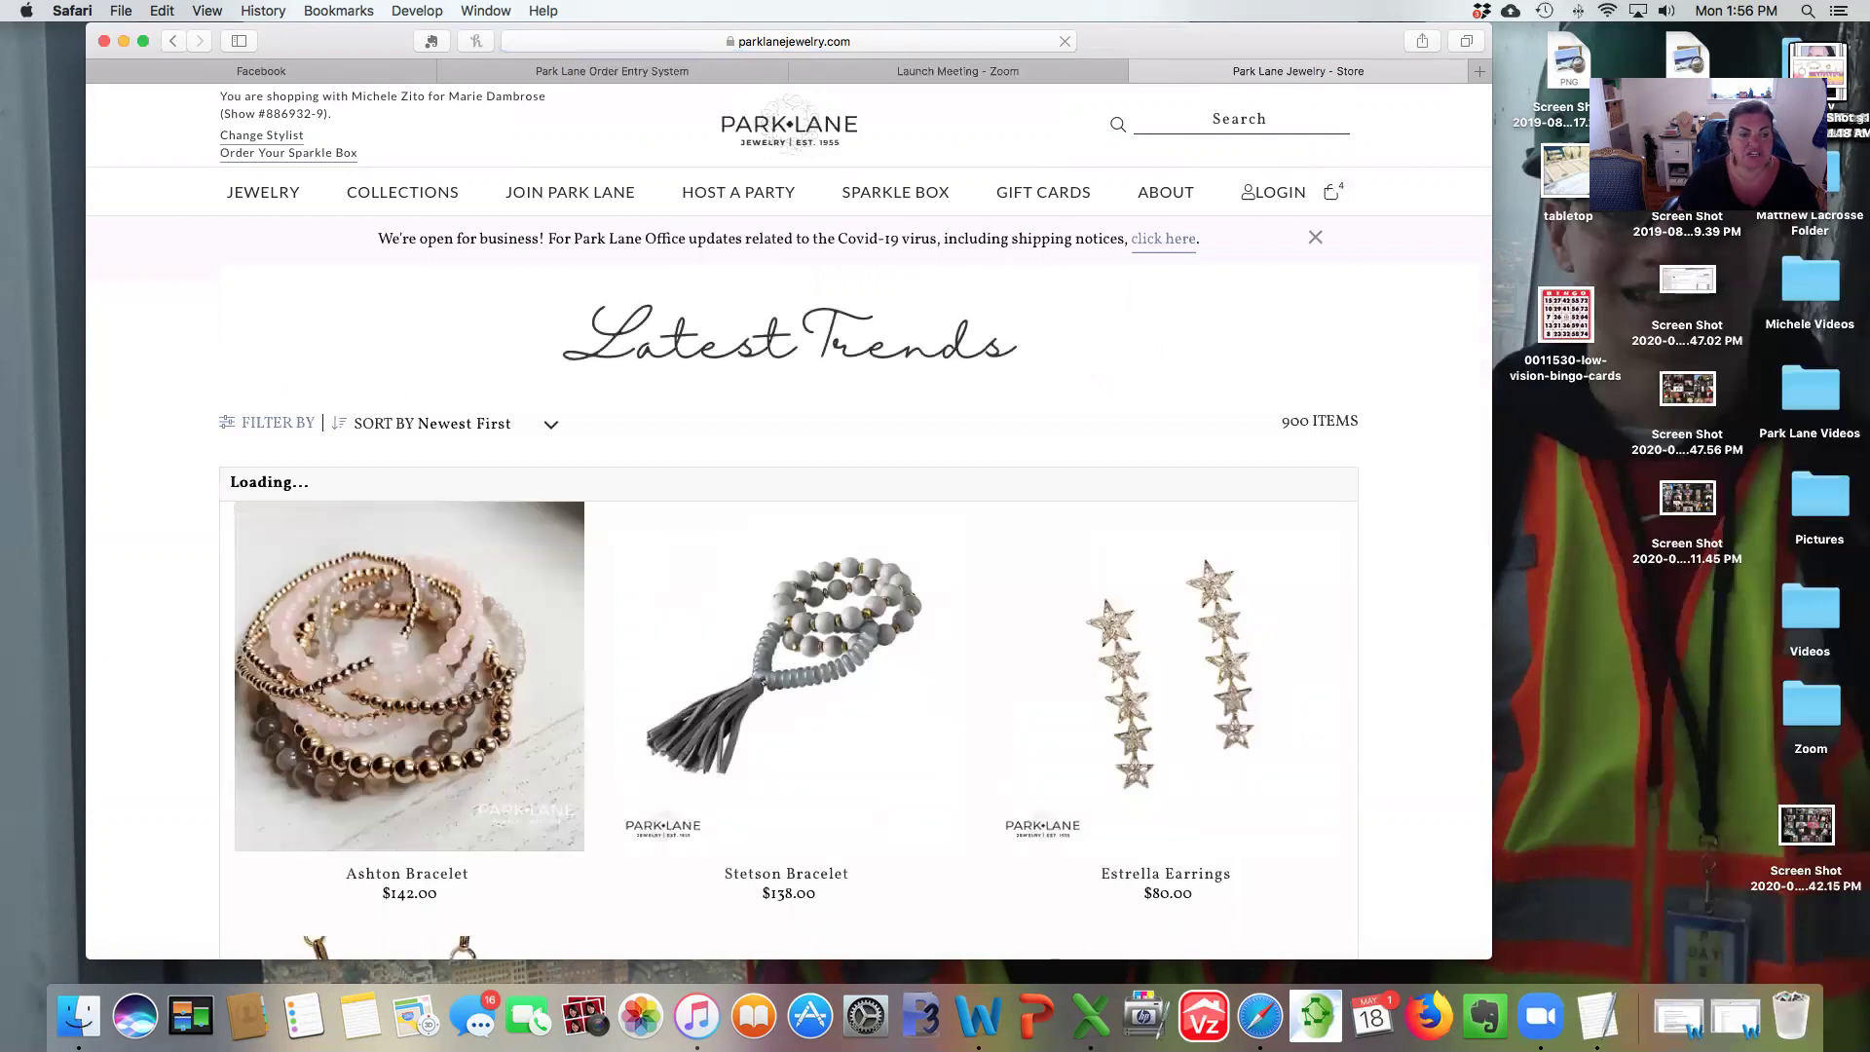
Add the $25.00 Ashton Bracelet and view the five-item cart totalling $136.00.
click(348, 683)
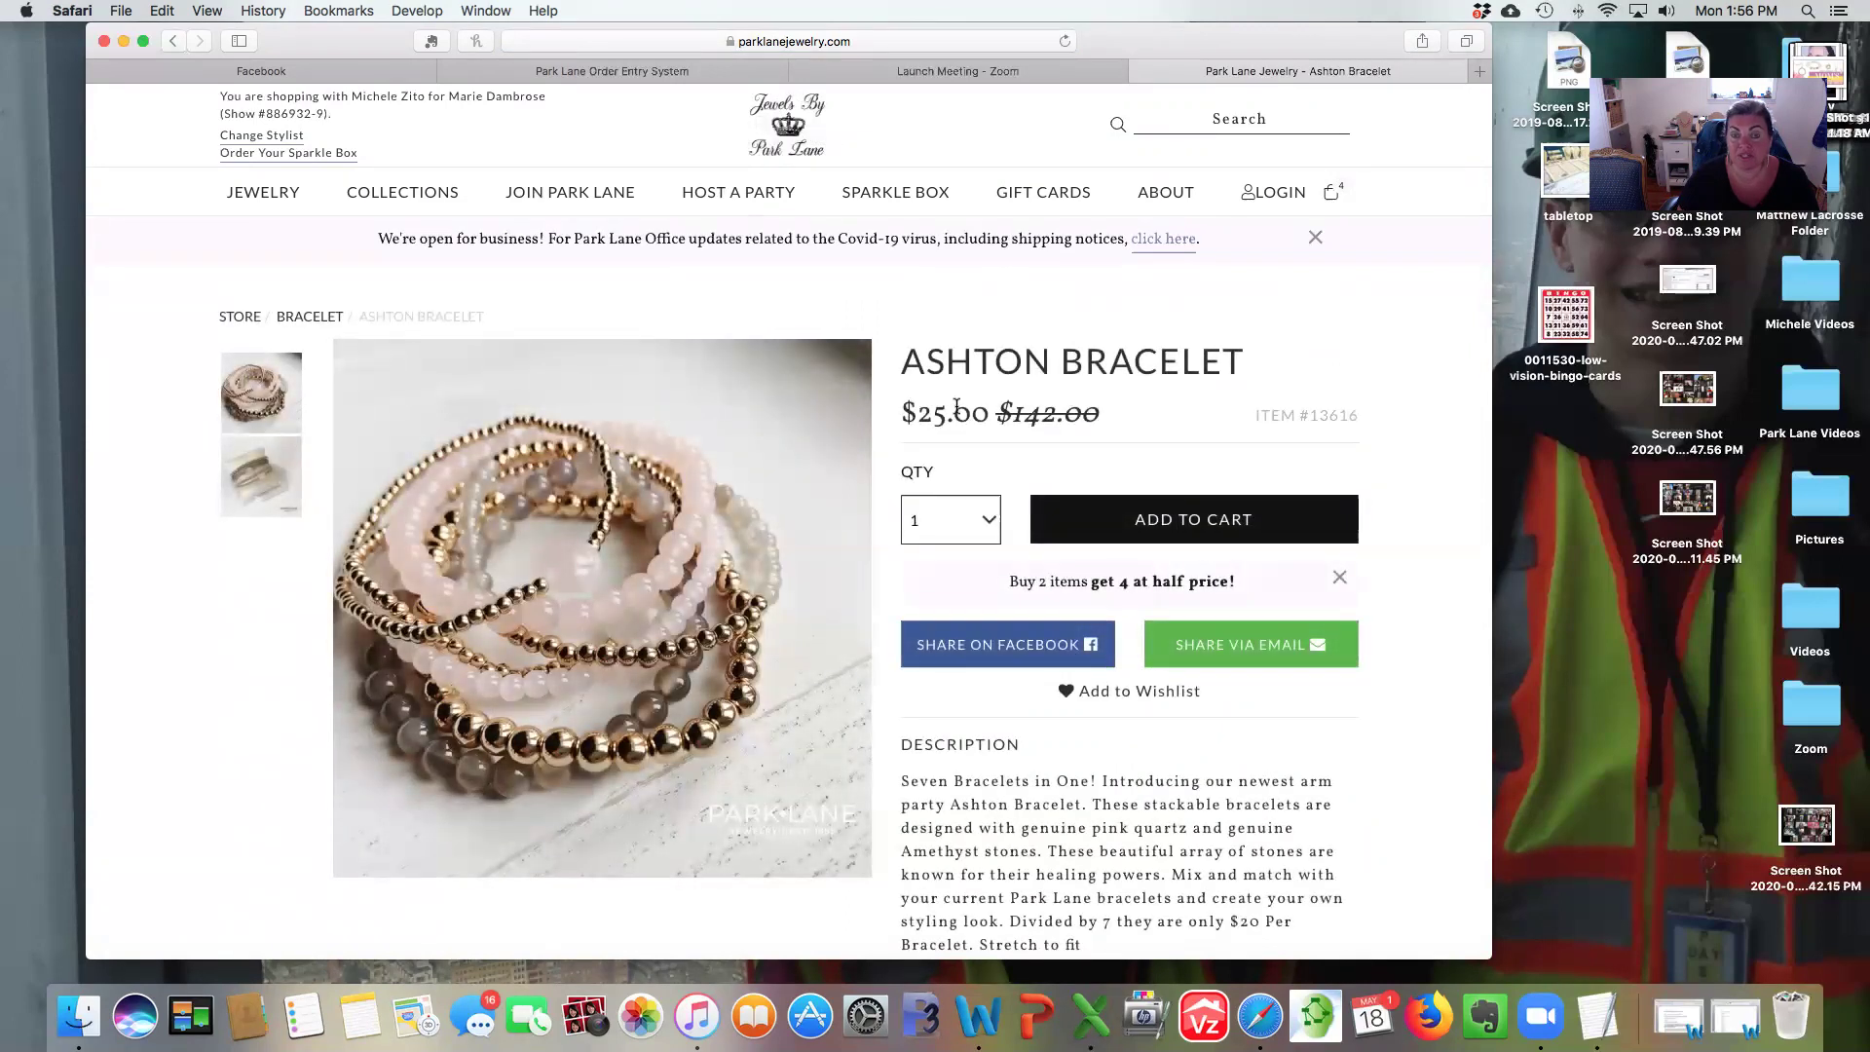
scroll(957, 407, down, 1)
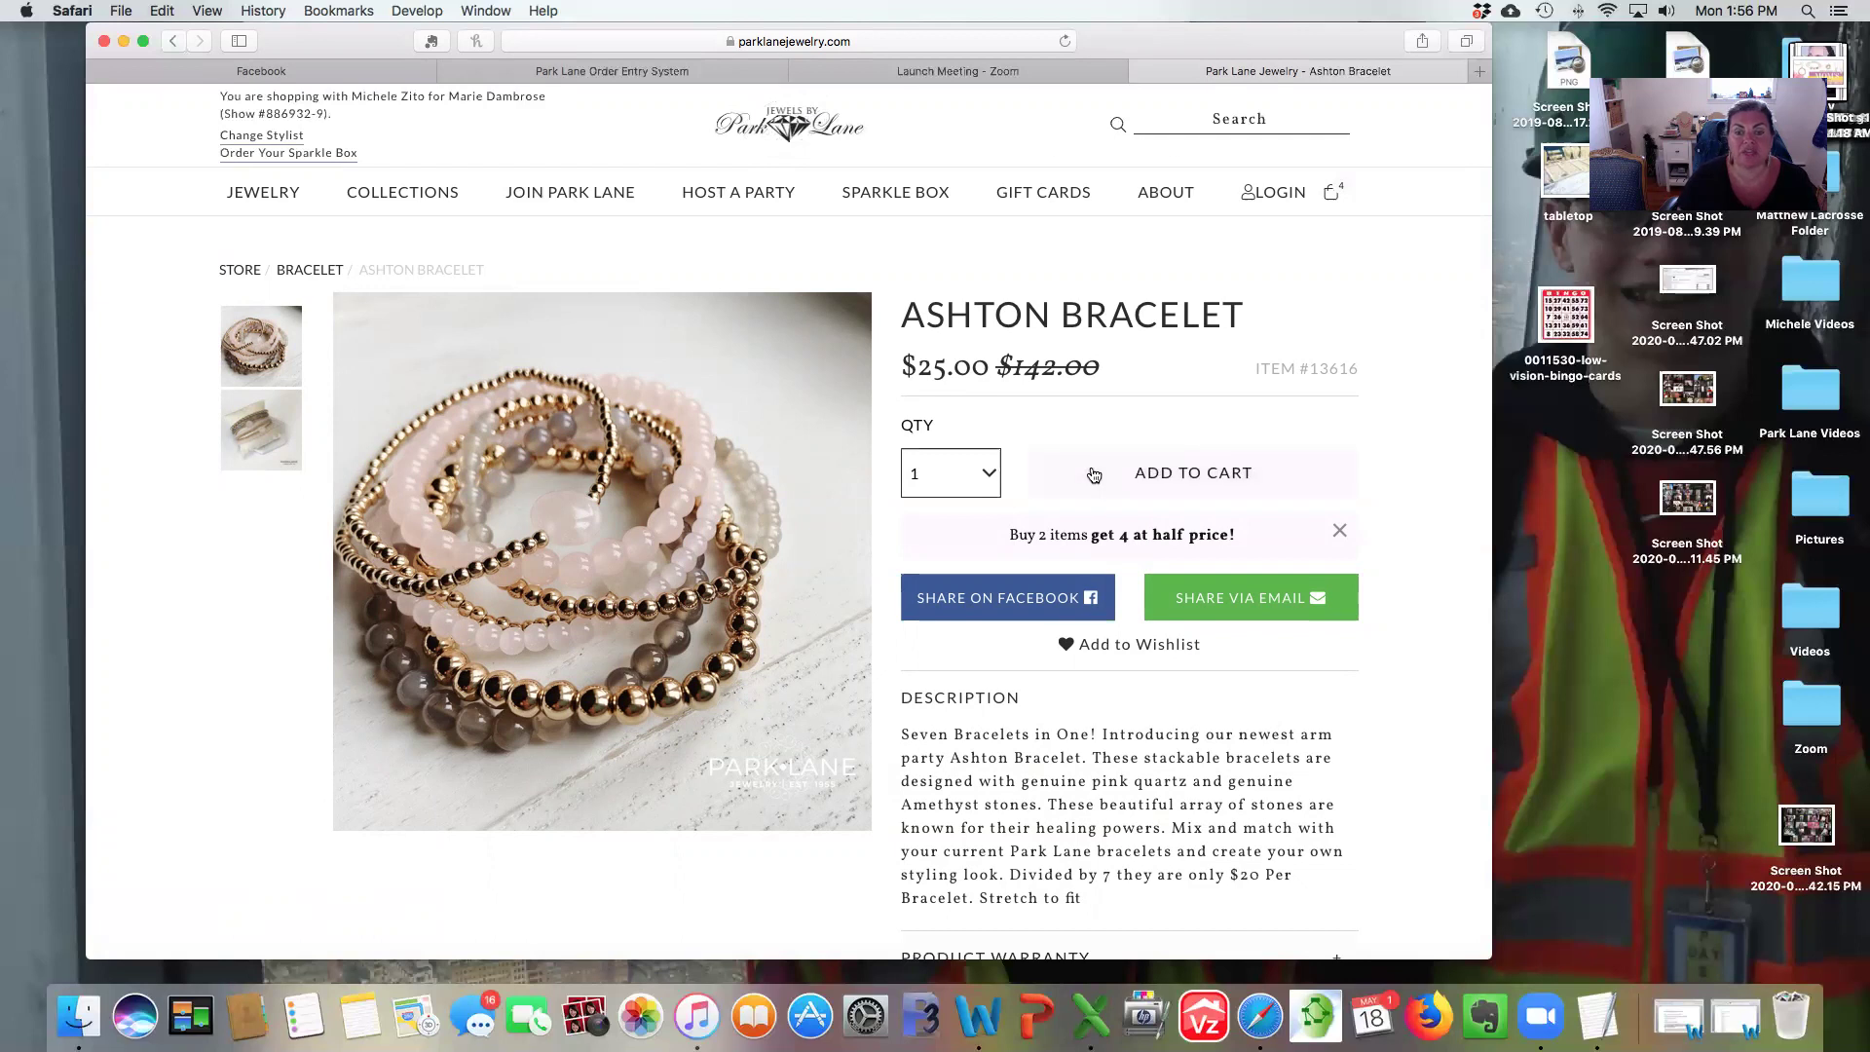
click(1094, 474)
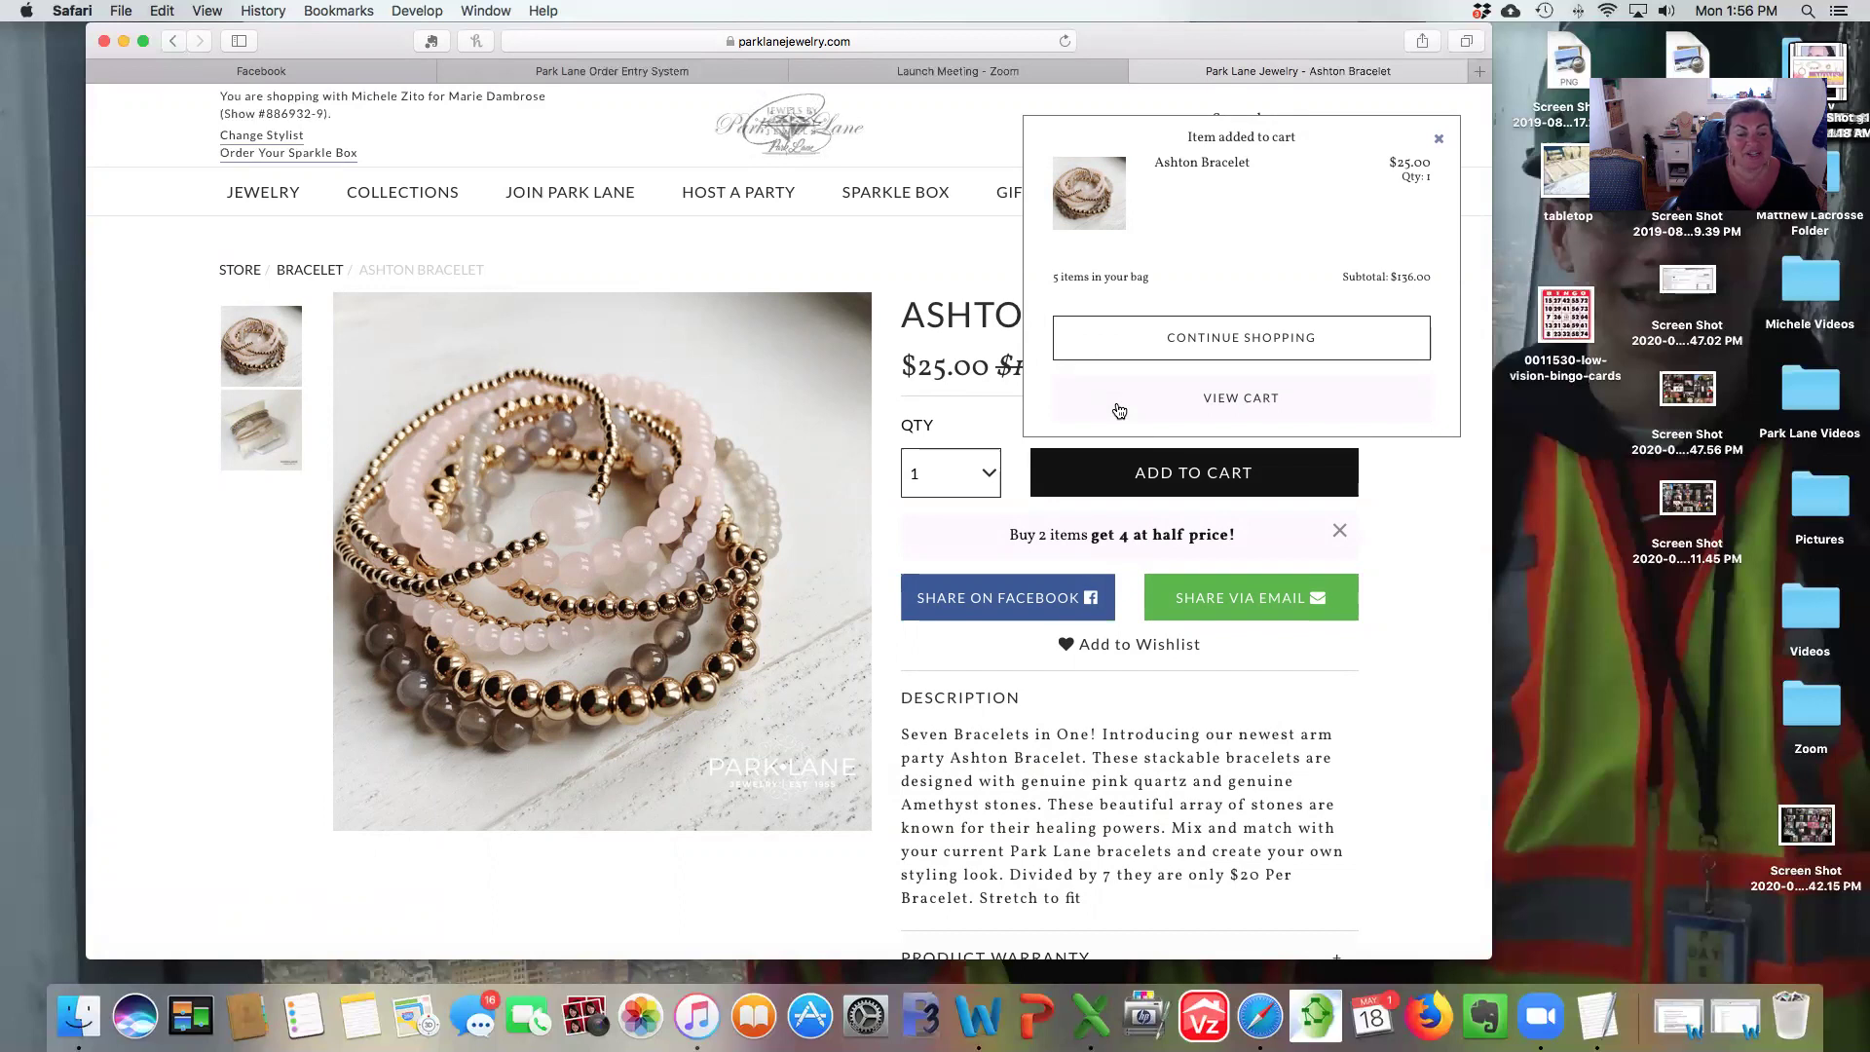
click(1118, 410)
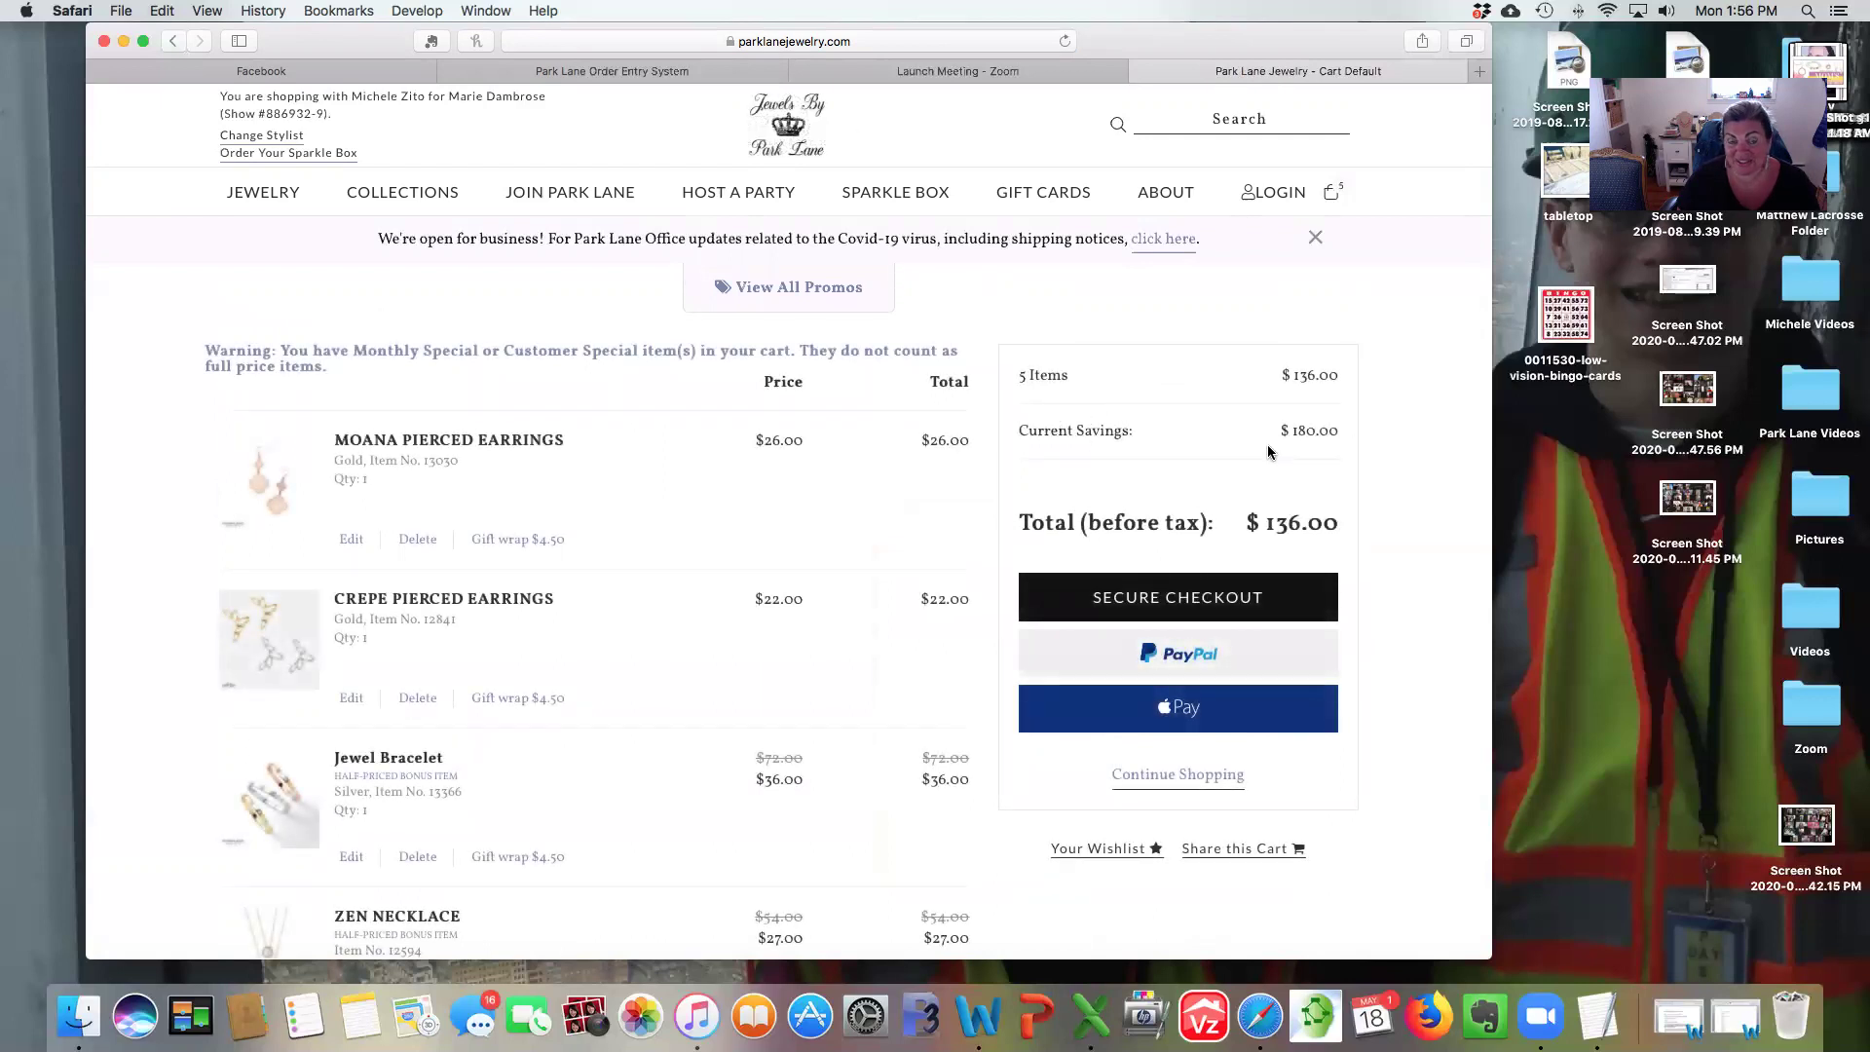
Reopen the Customer Special Buy 1 get 1 free promo listing via View All Promos.
scroll(1247, 429, down, 1)
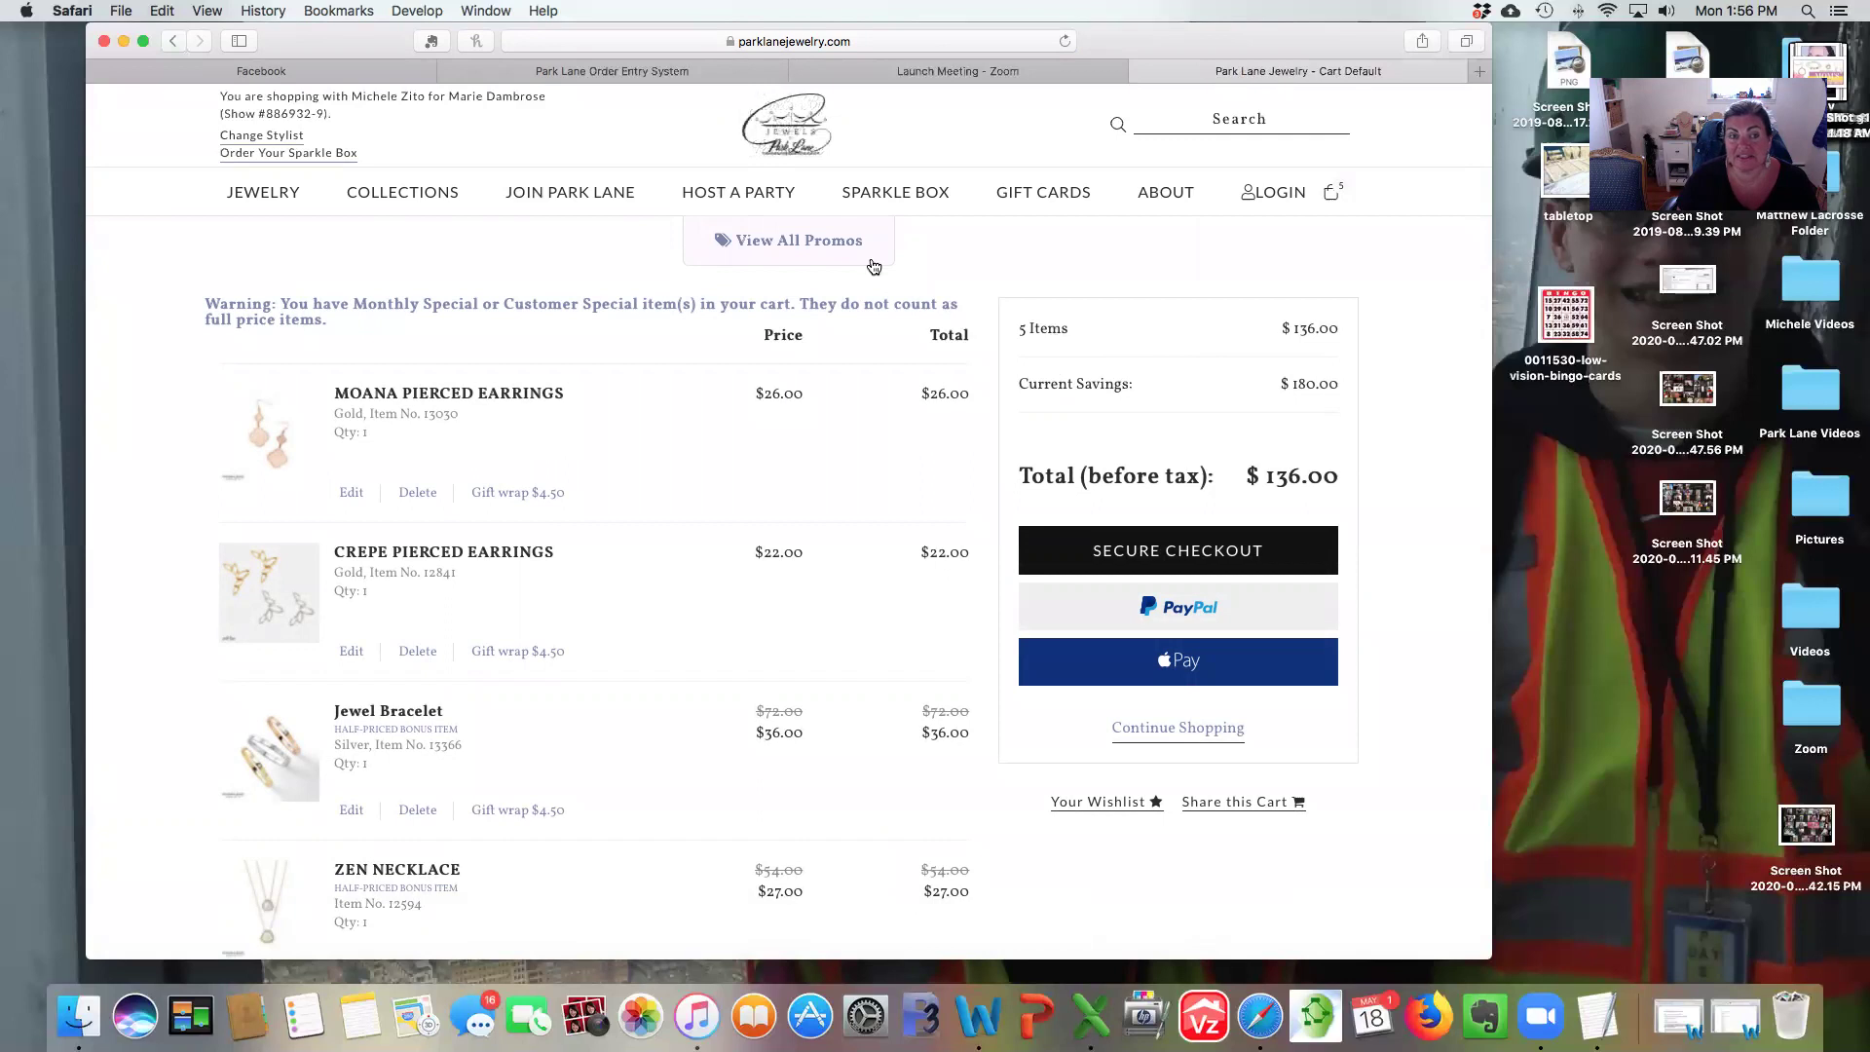
click(766, 243)
click(1132, 366)
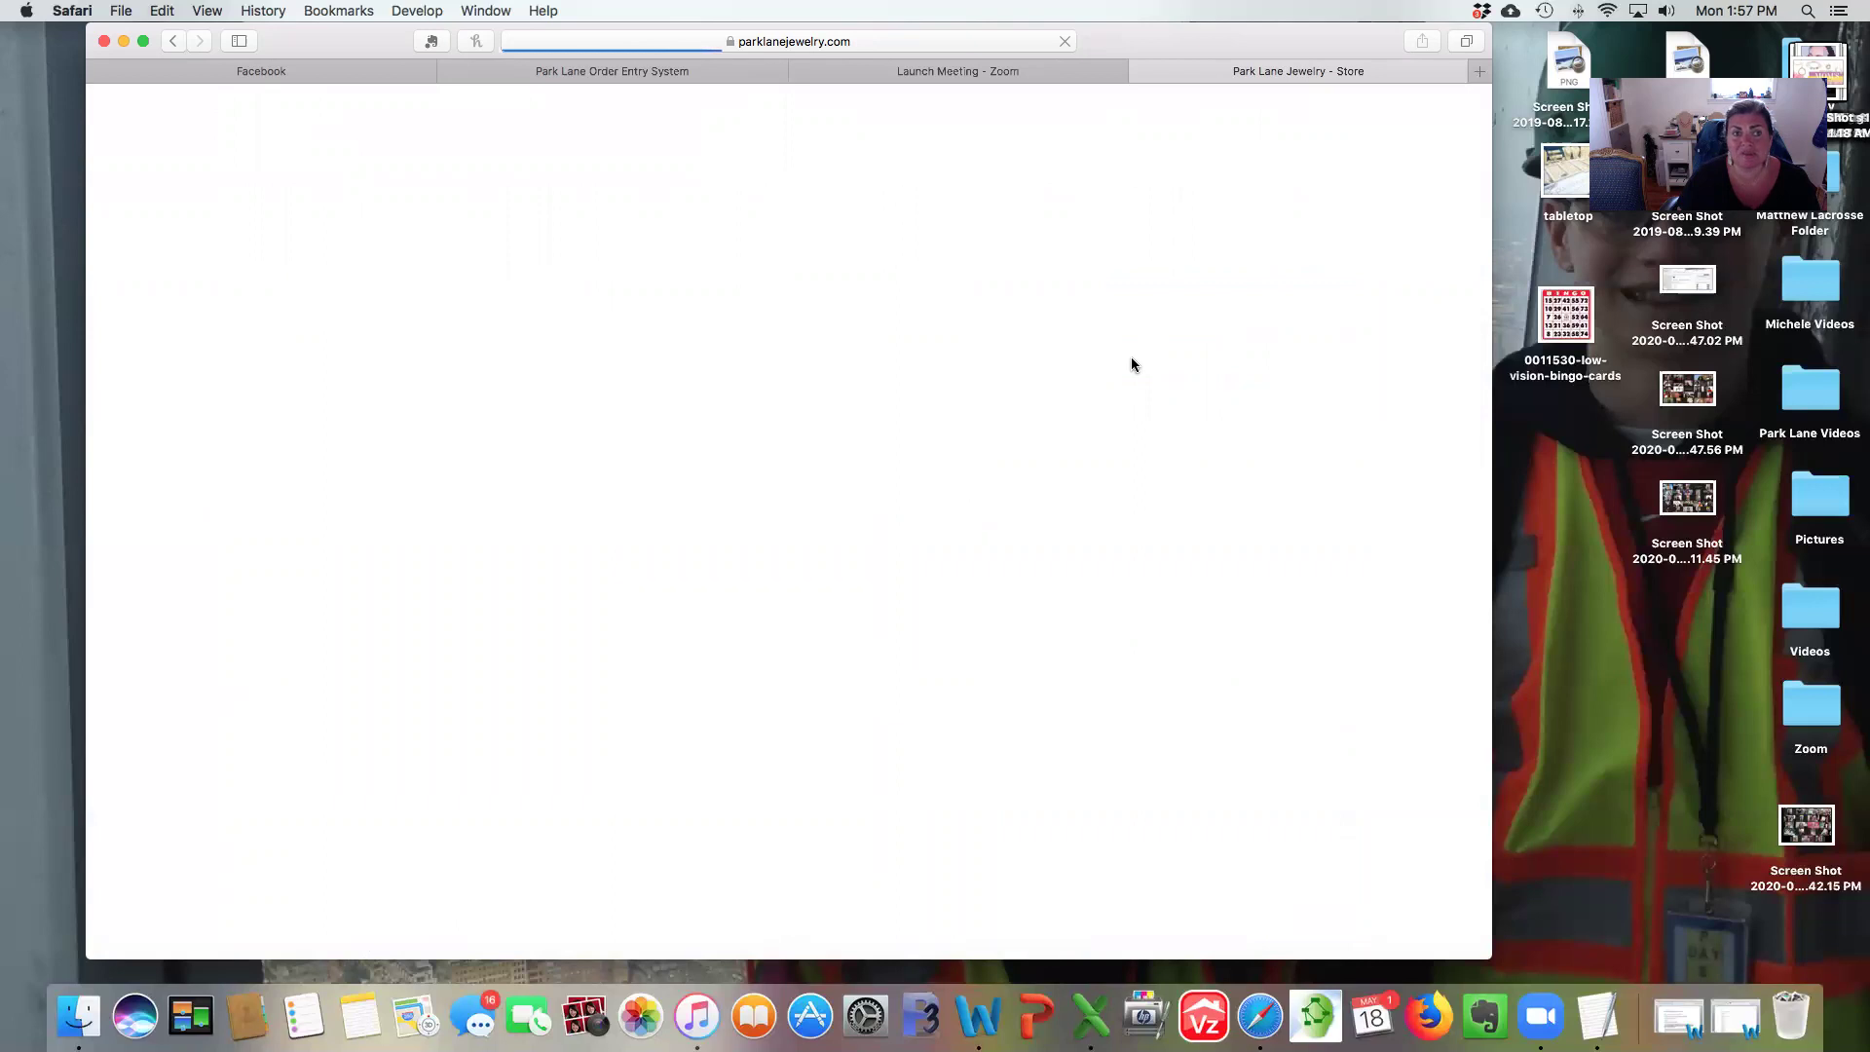
Search 'chal', add the free Chalice Necklace ($0.00), and view the six-item cart.
scroll(1132, 358, down, 1)
scroll(1130, 366, down, 3)
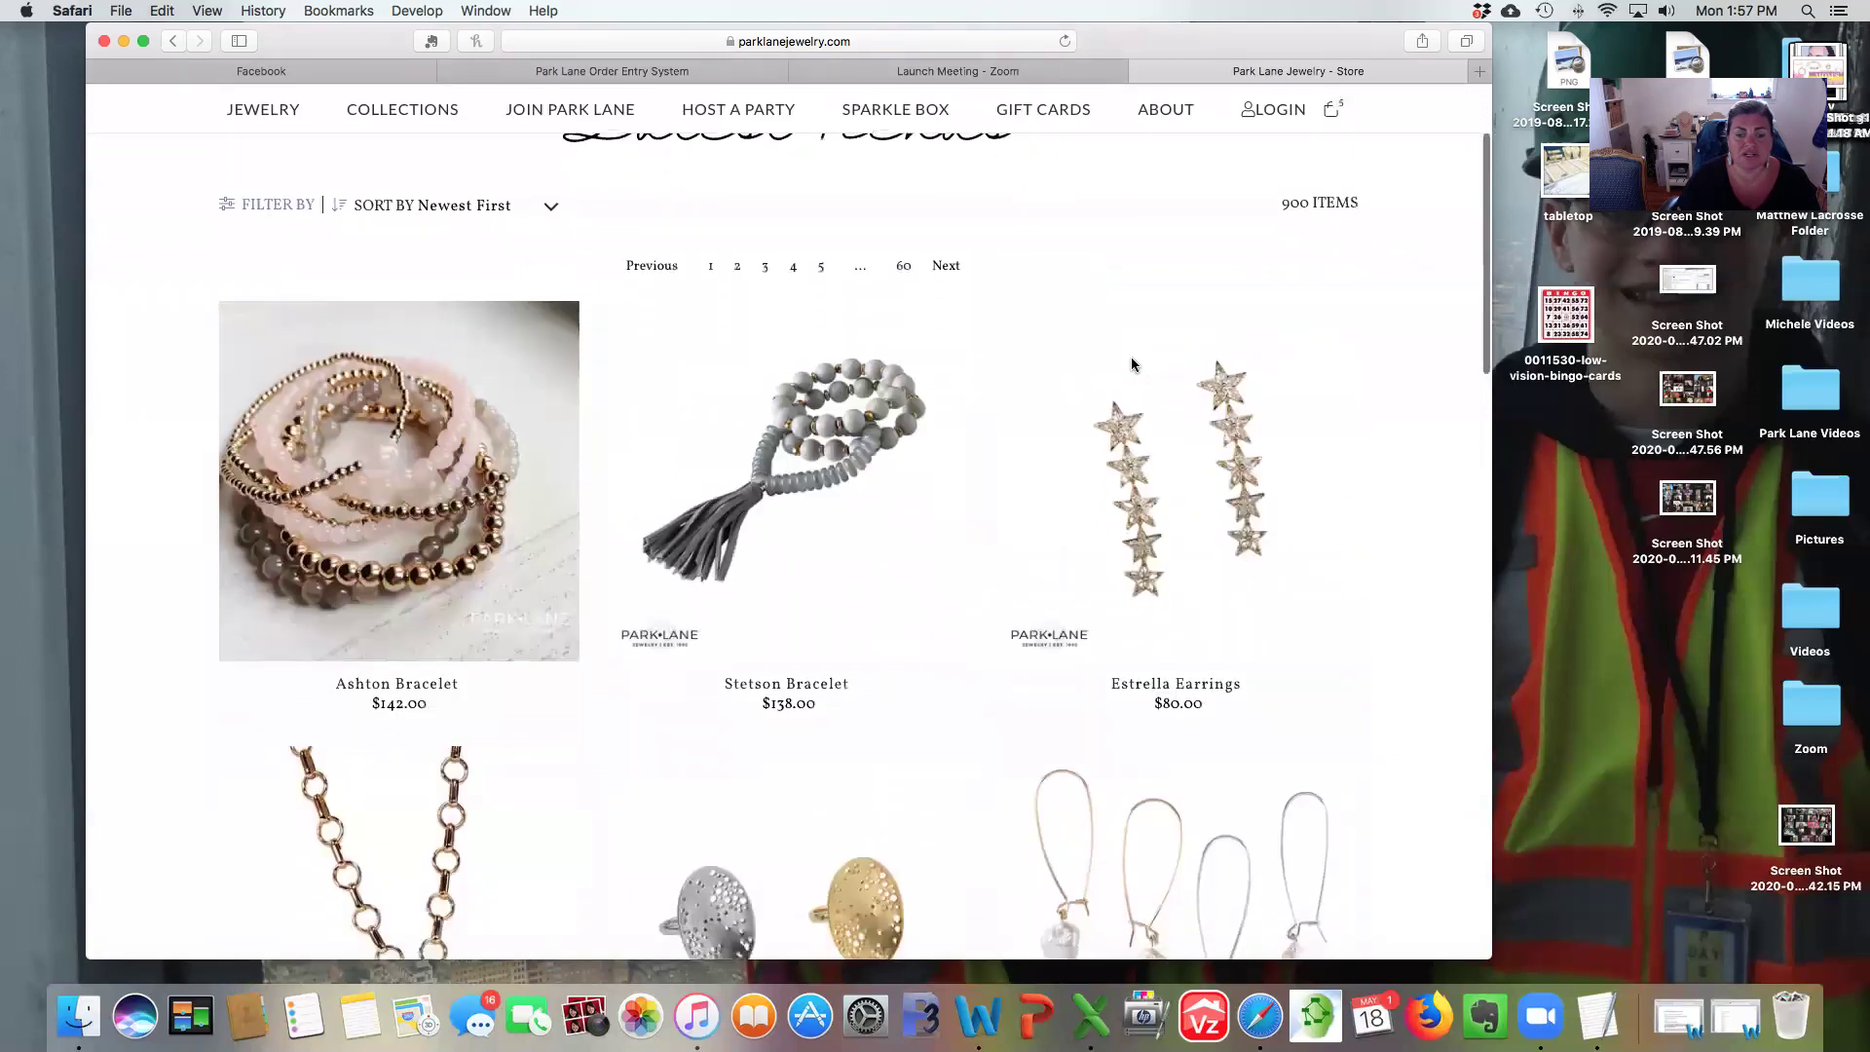
scroll(1176, 243, up, 4)
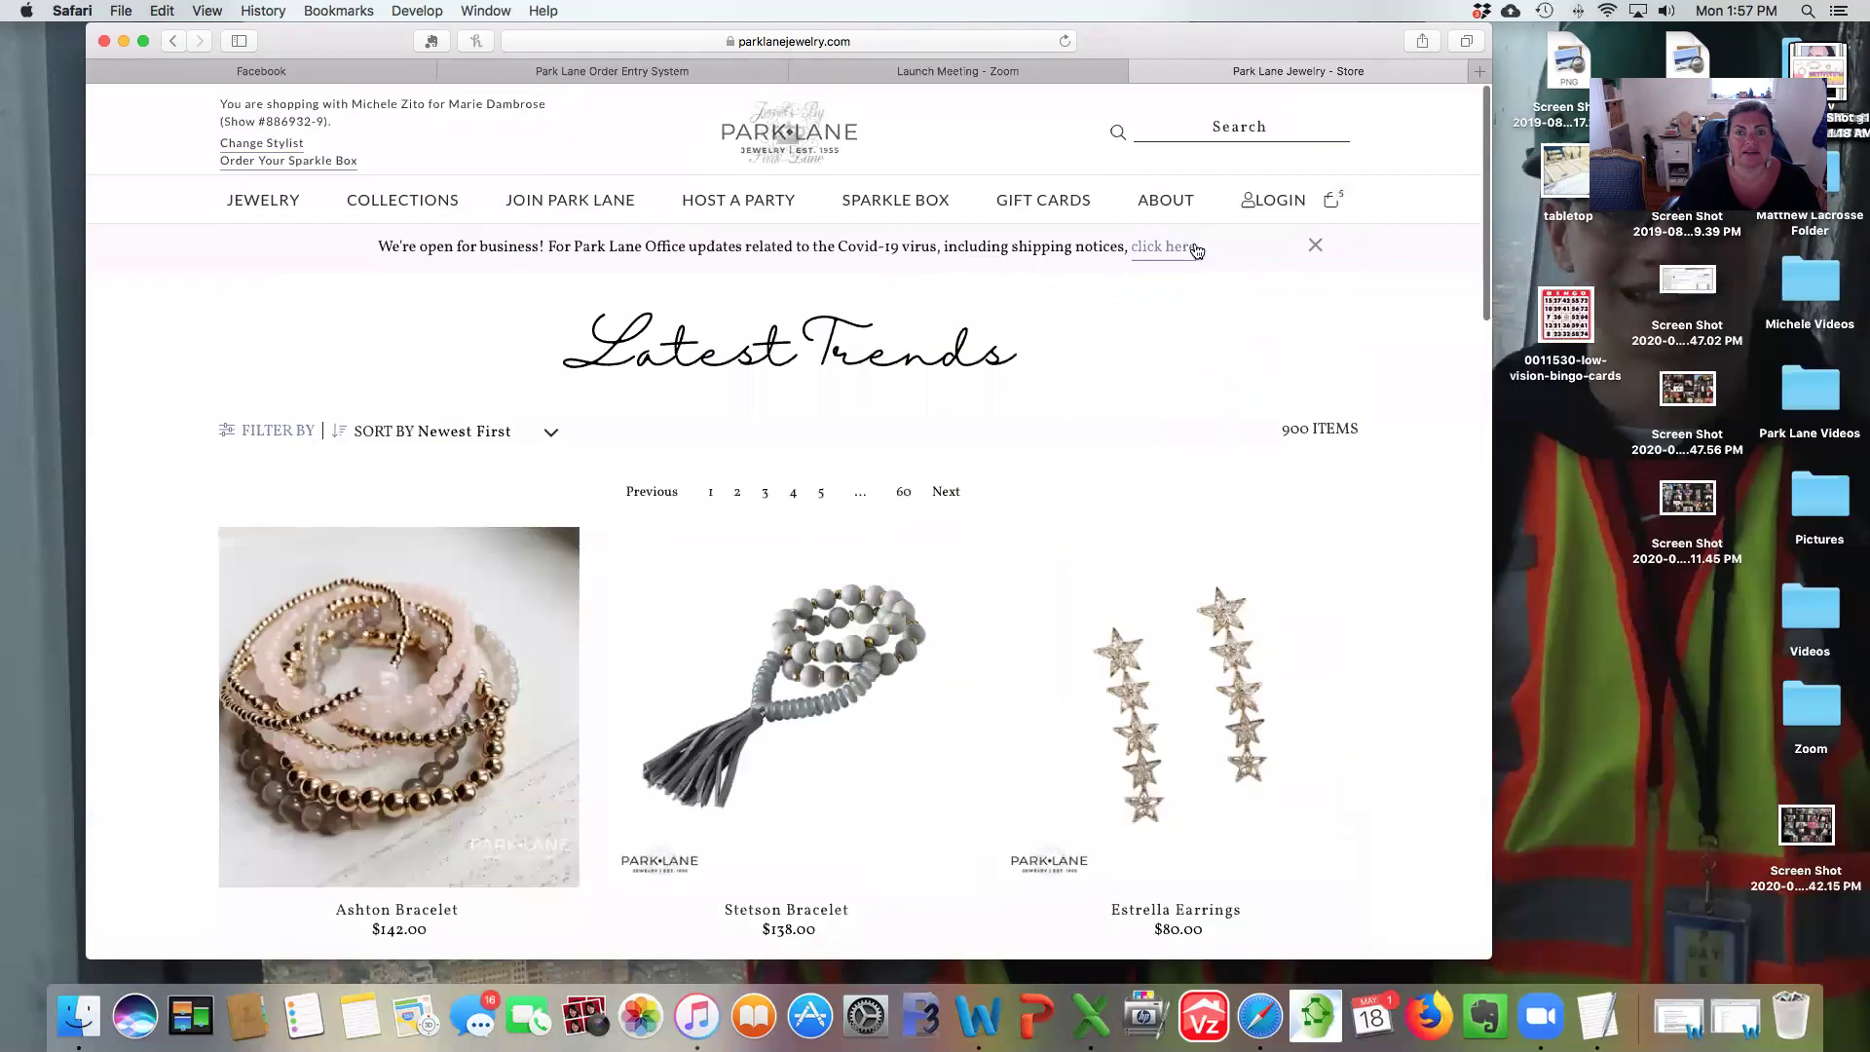
click(1188, 115)
text(cl)
key(BackSpace)
text(halice)
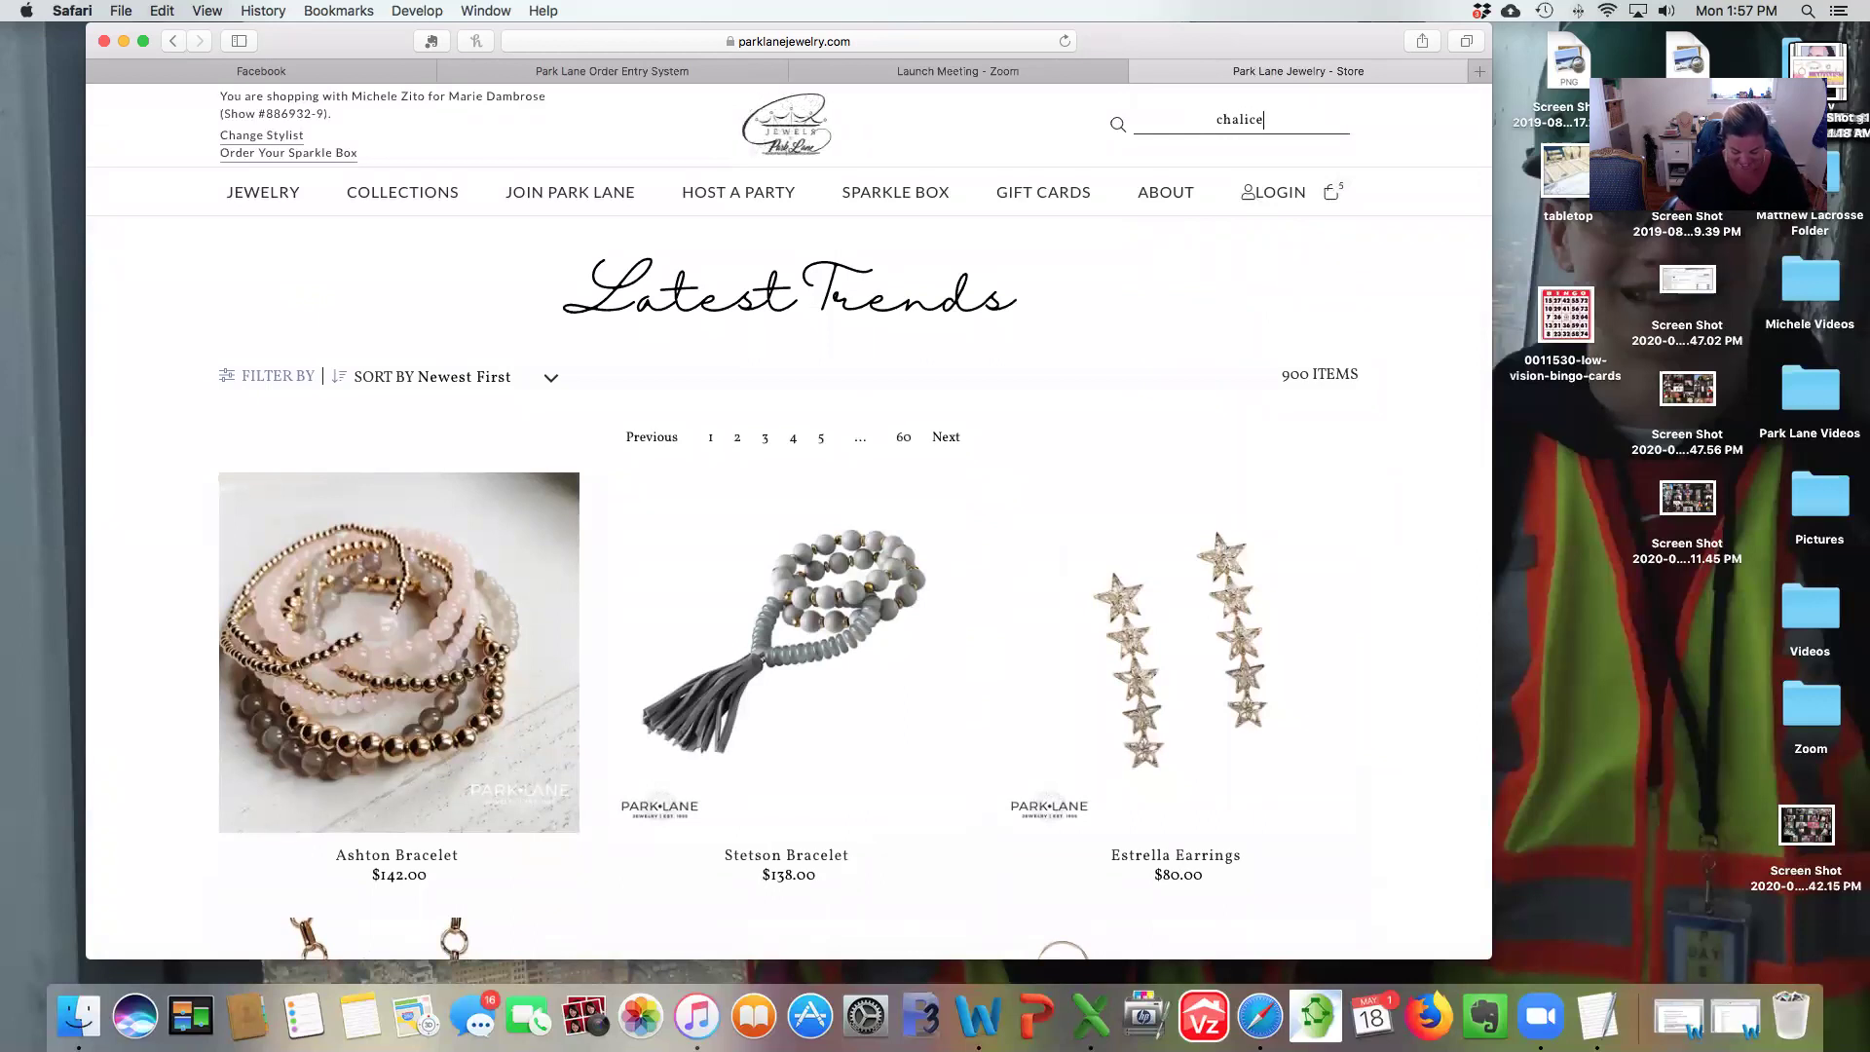
key(Return)
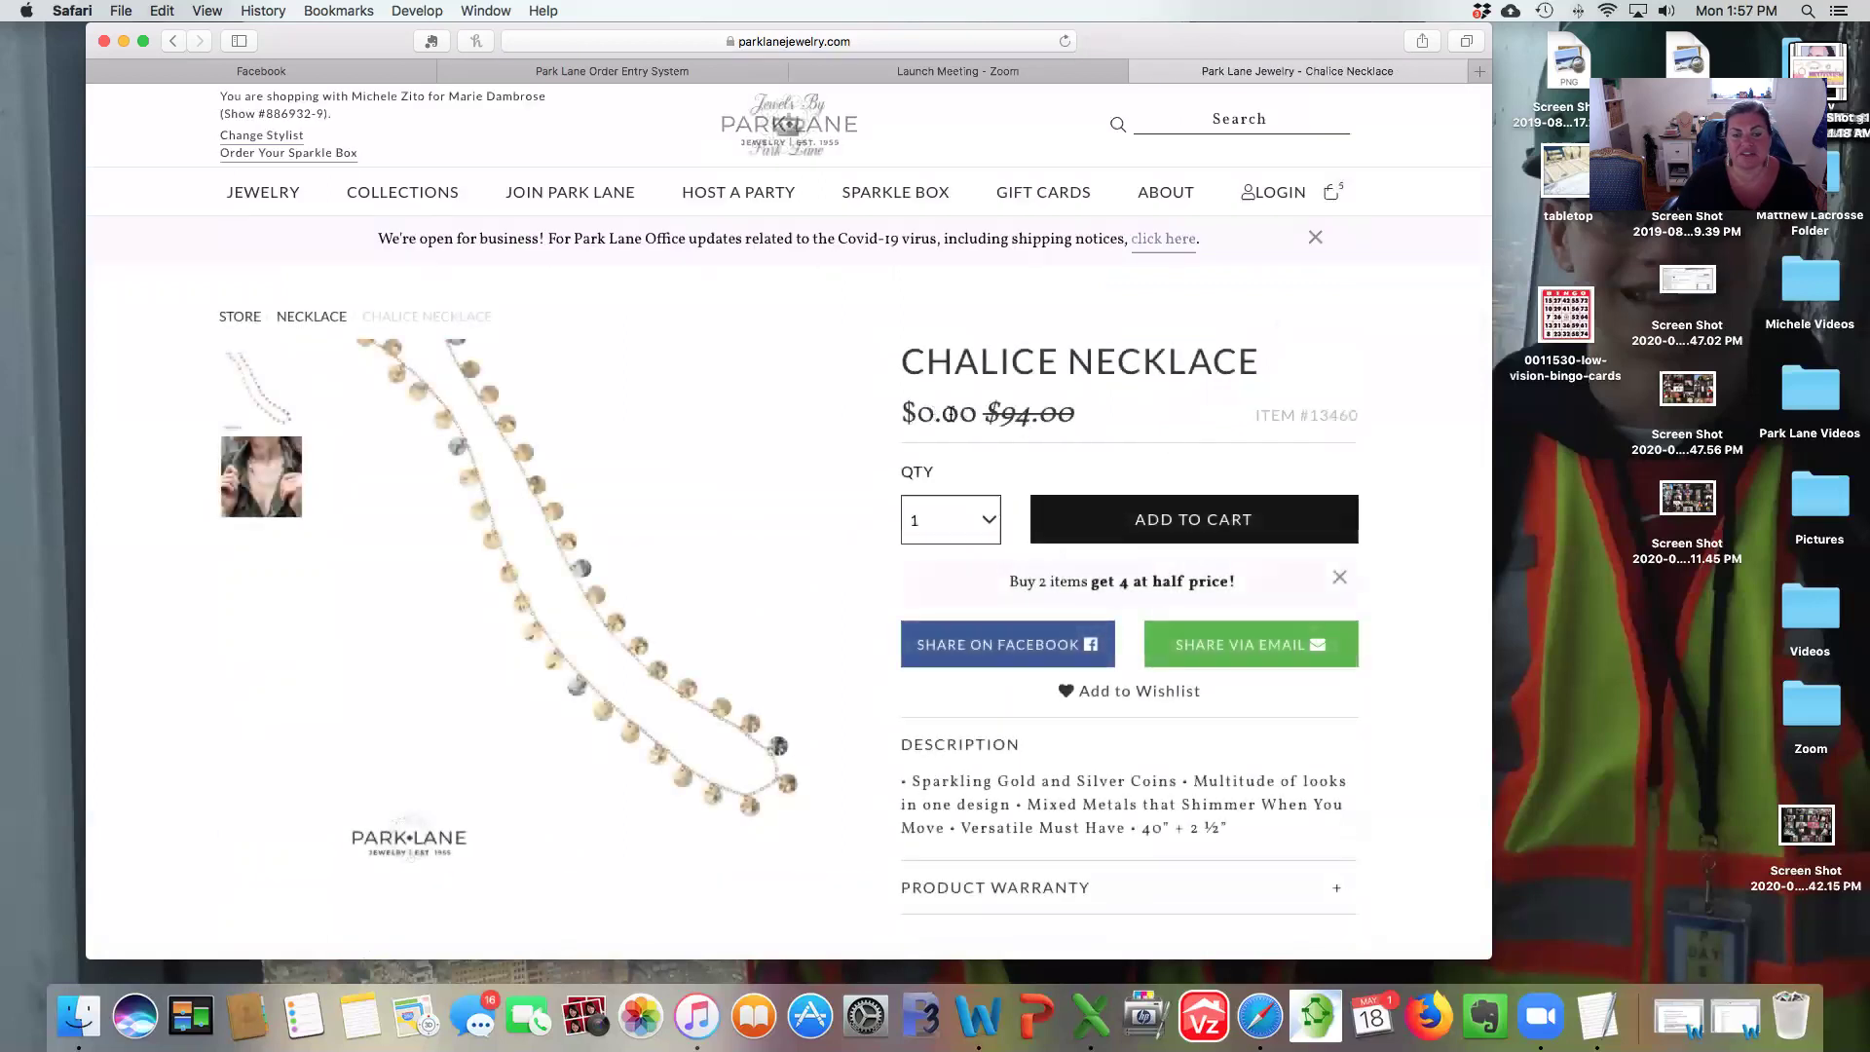
click(1121, 519)
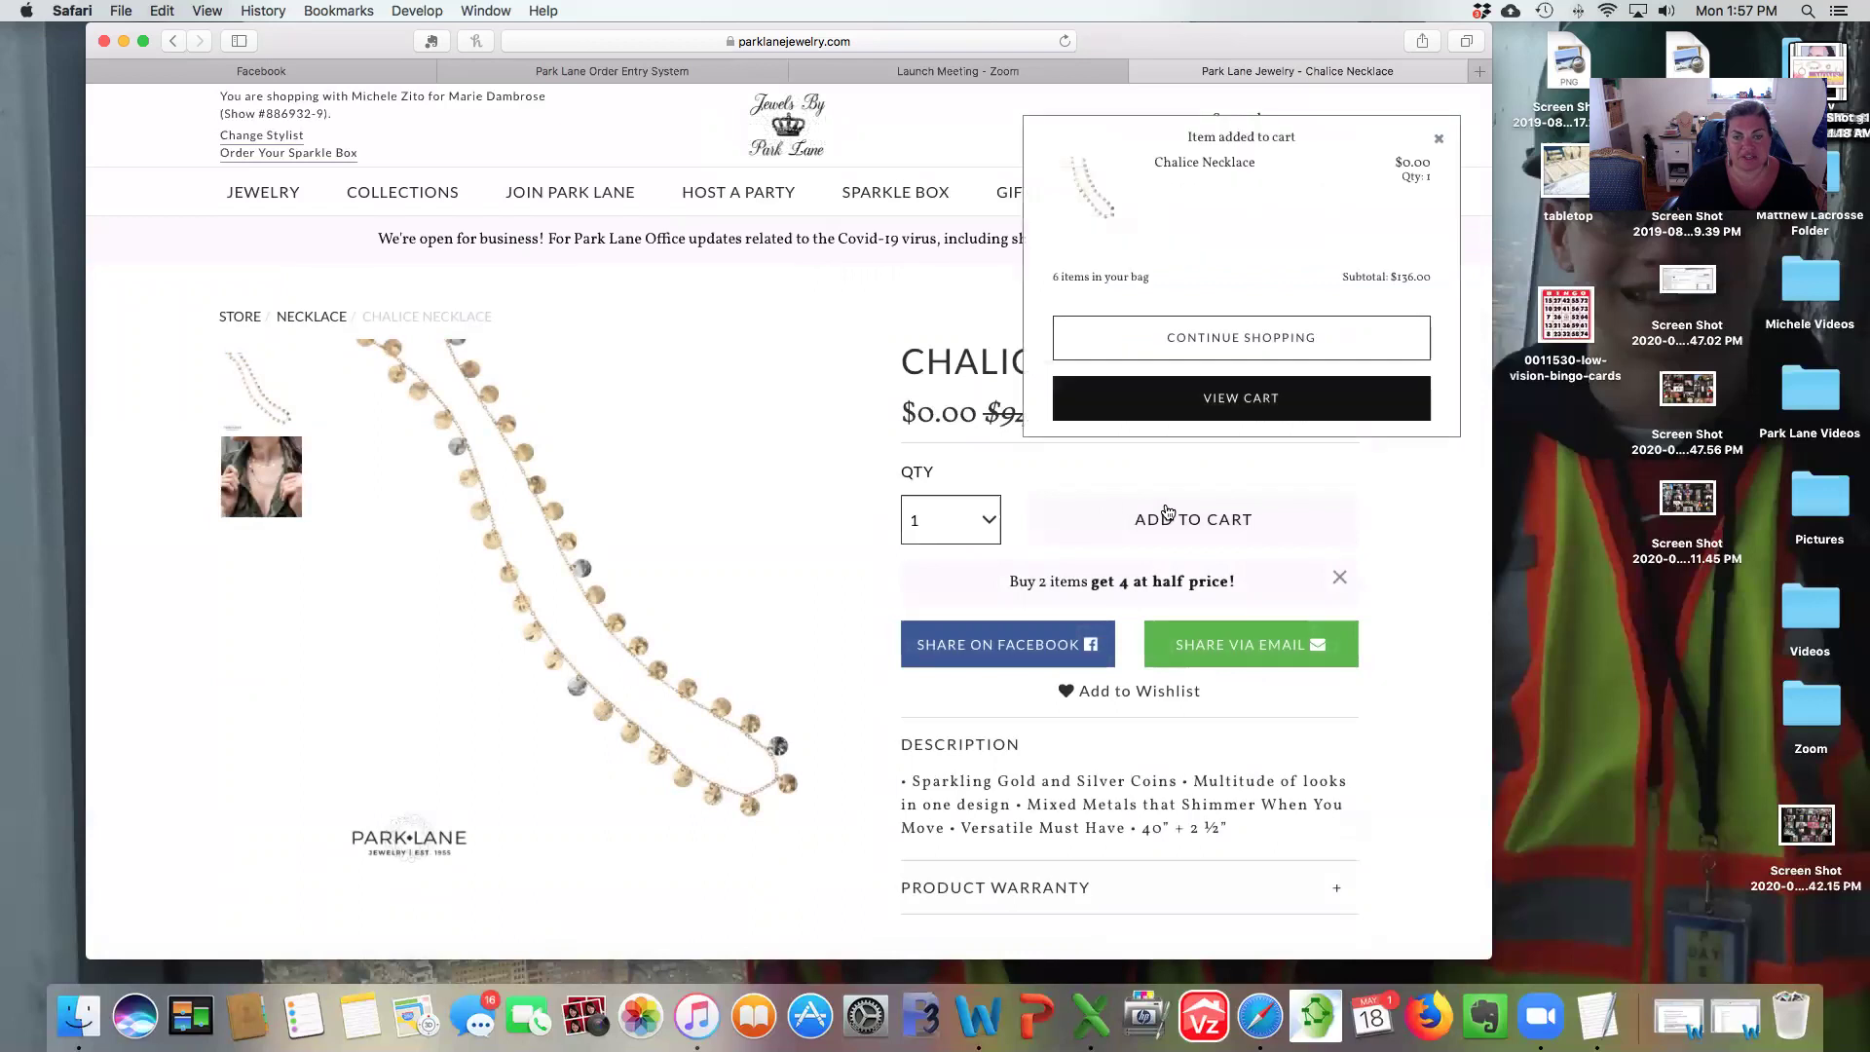
click(1240, 398)
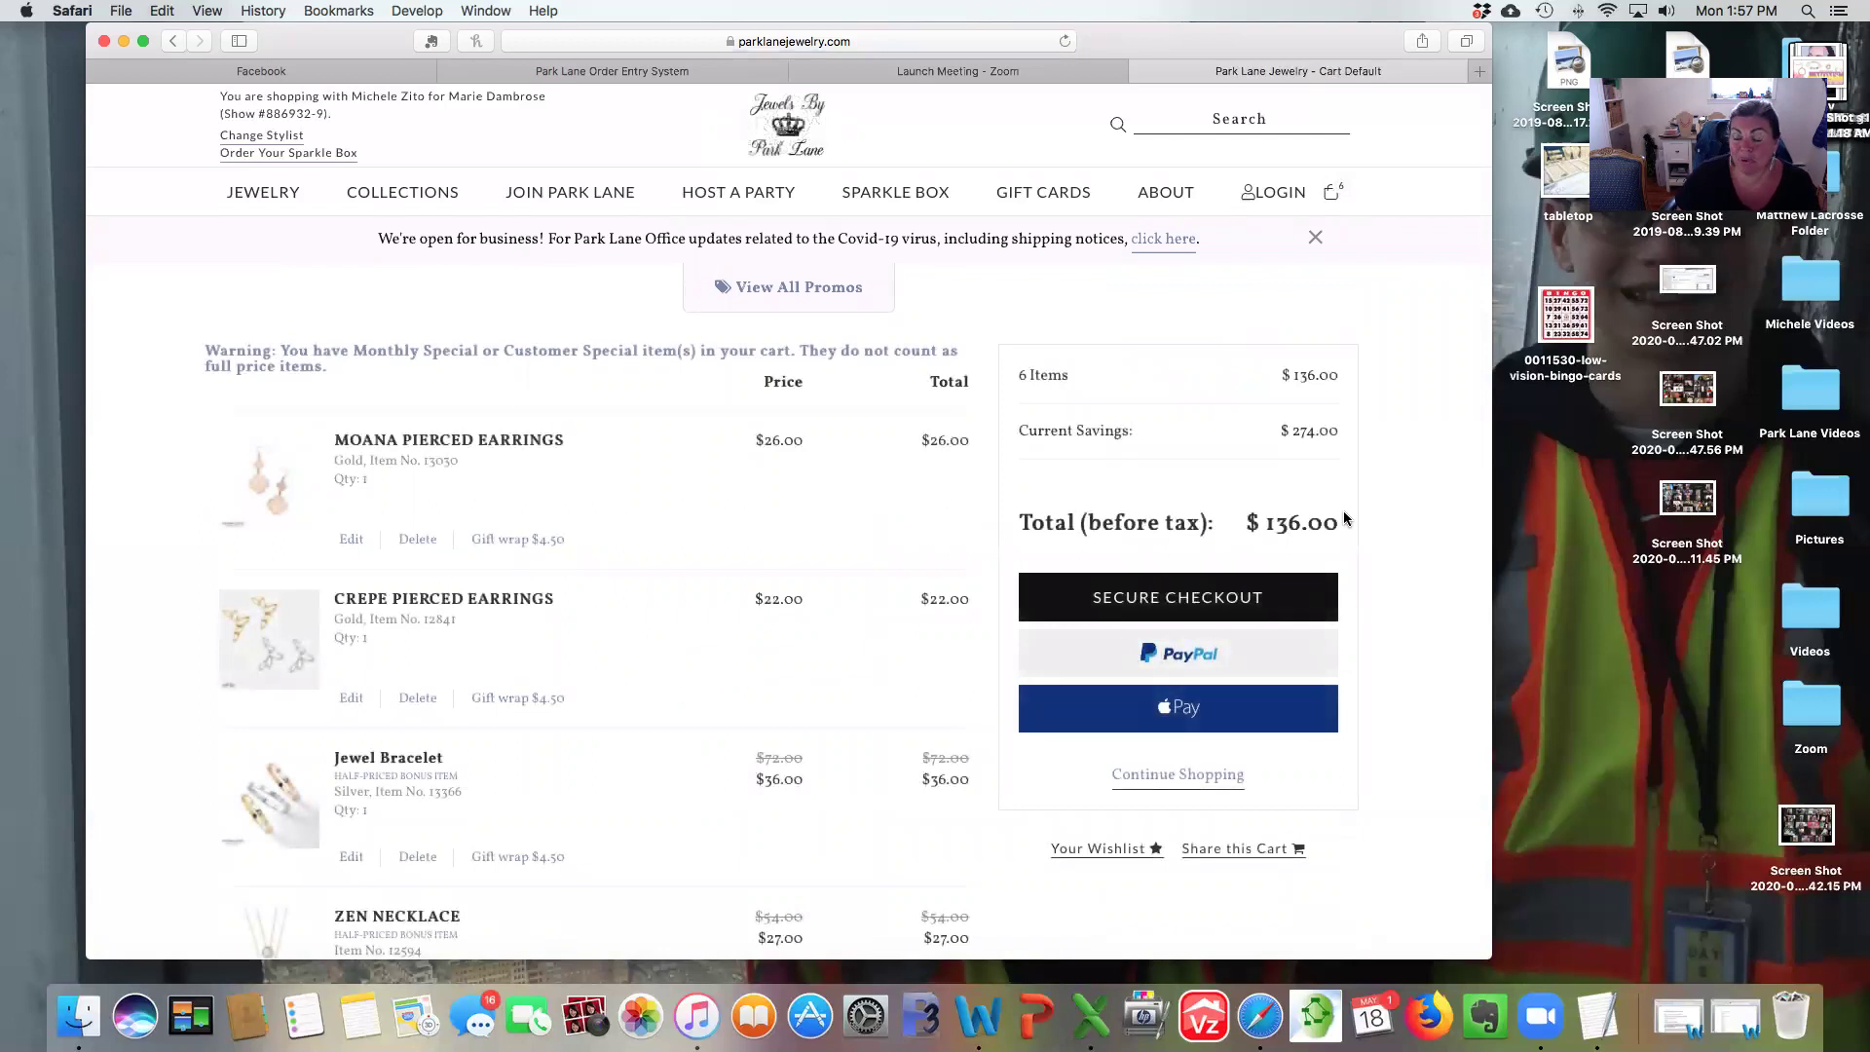
Review the six cart items down to the Chalice Necklace and choose Share this Cart.
scroll(1344, 517, down, 1)
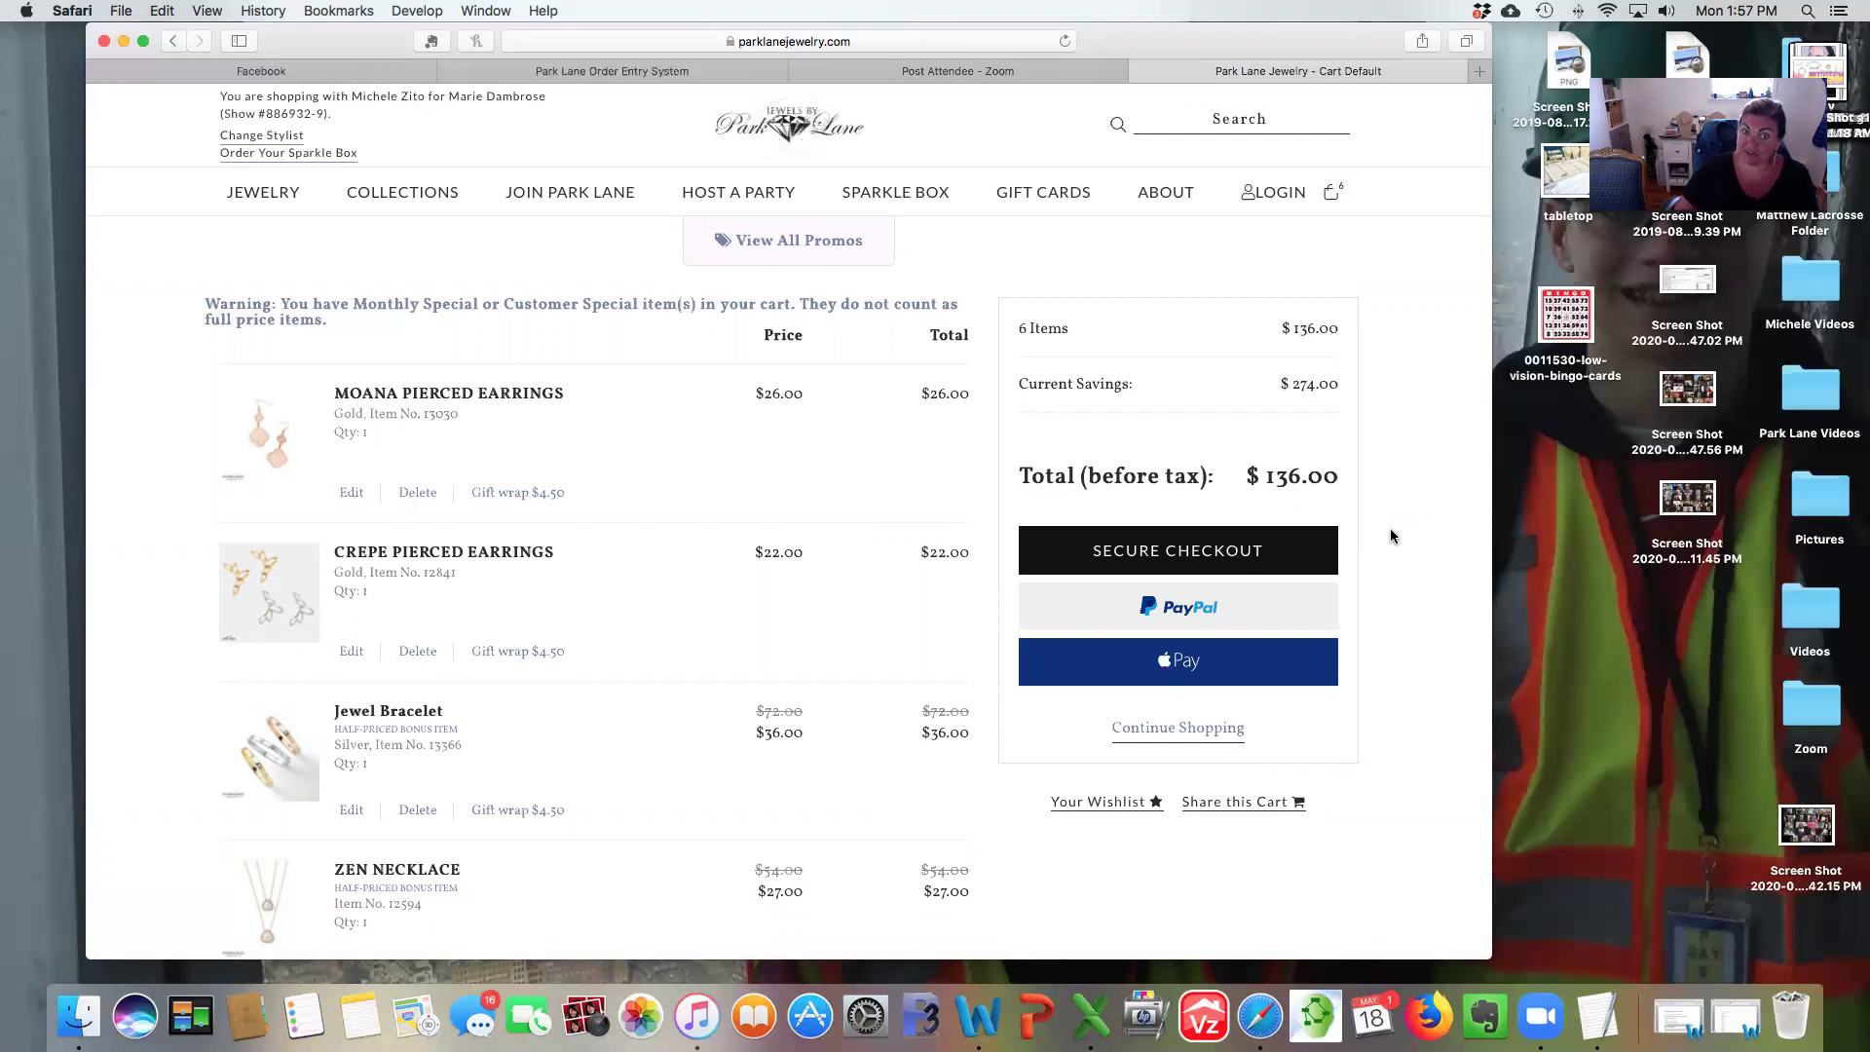
scroll(1389, 531, down, 2)
scroll(1388, 534, down, 5)
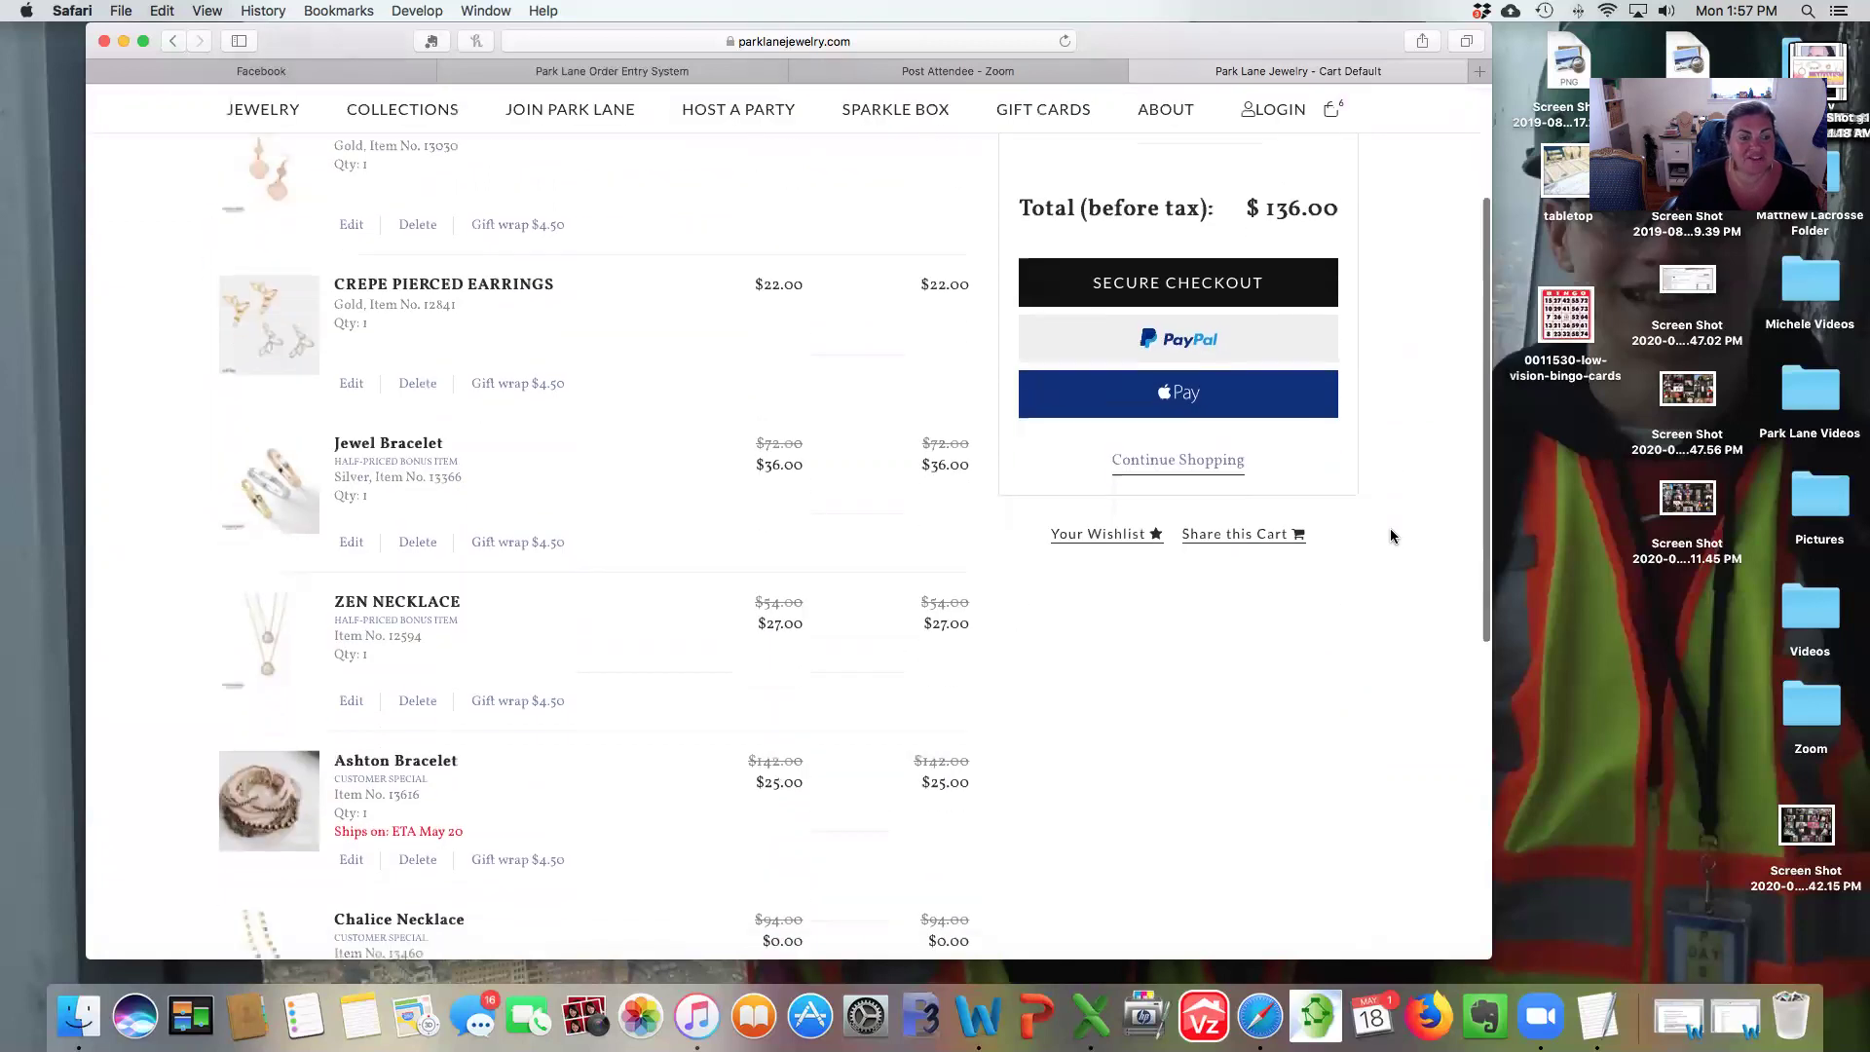
click(1225, 535)
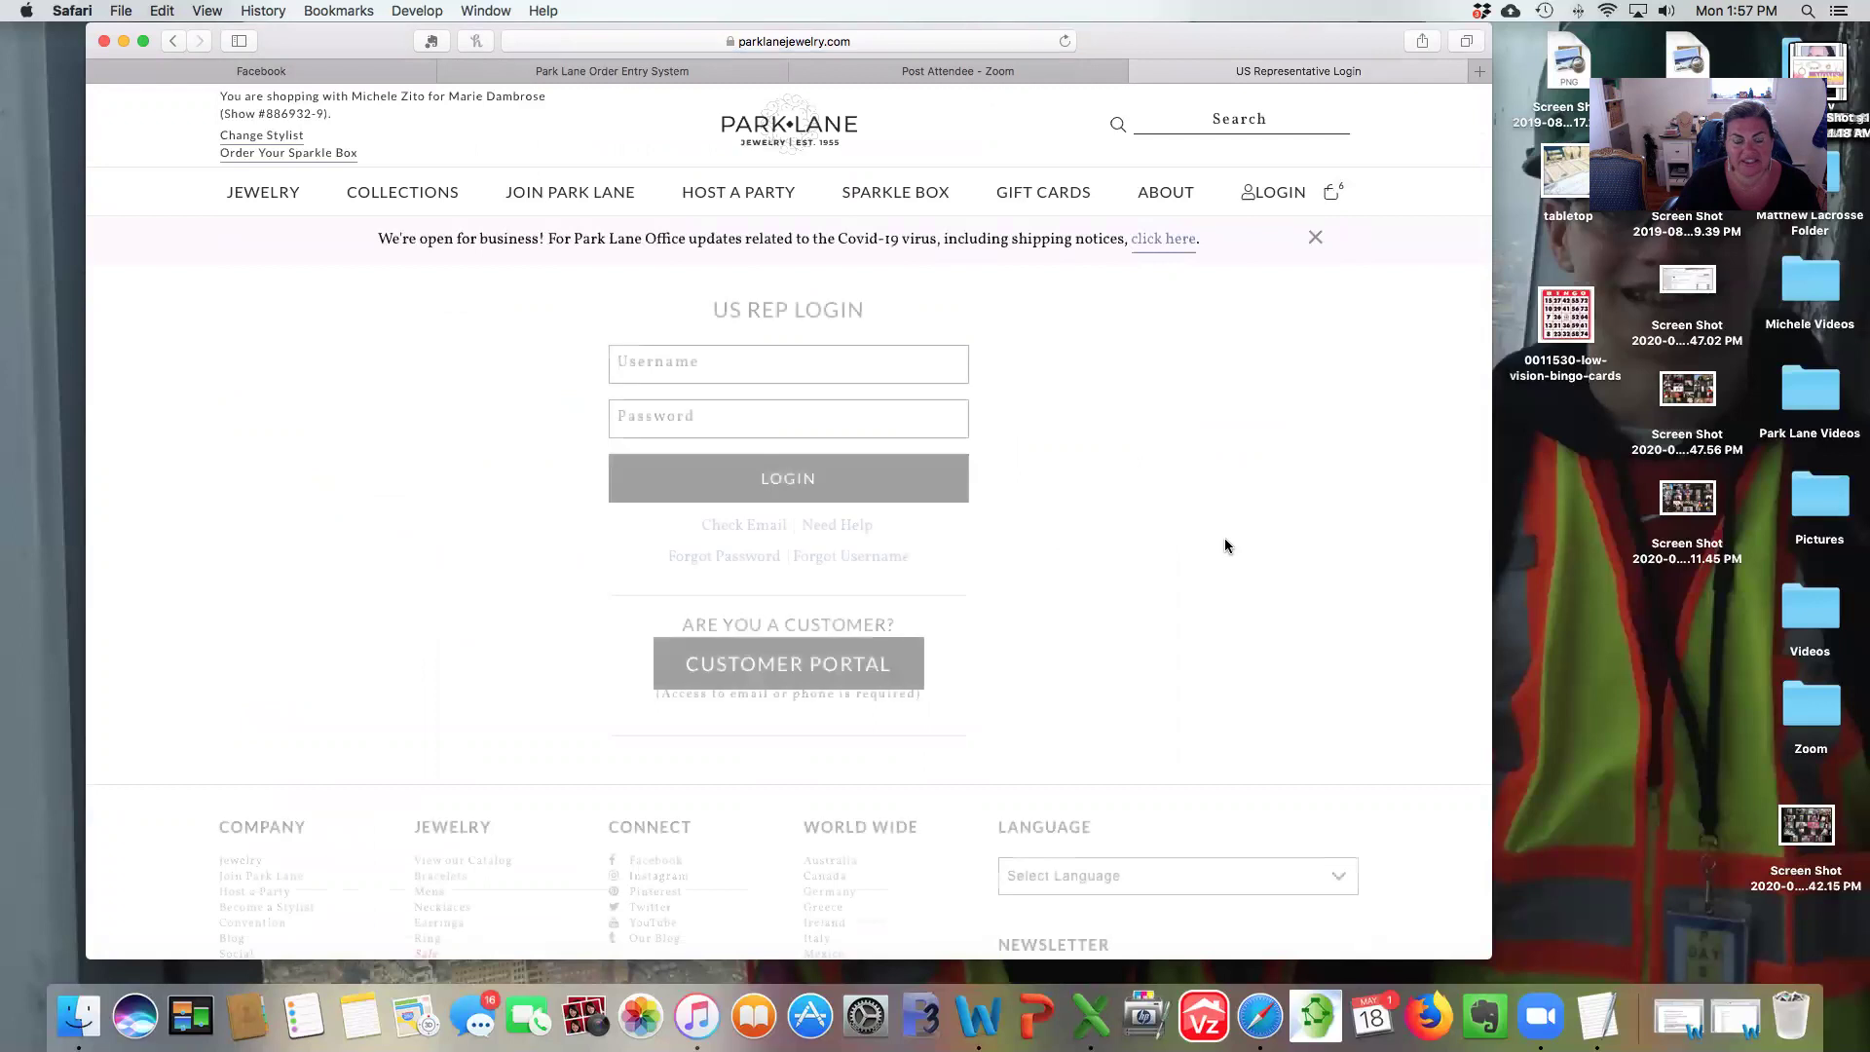
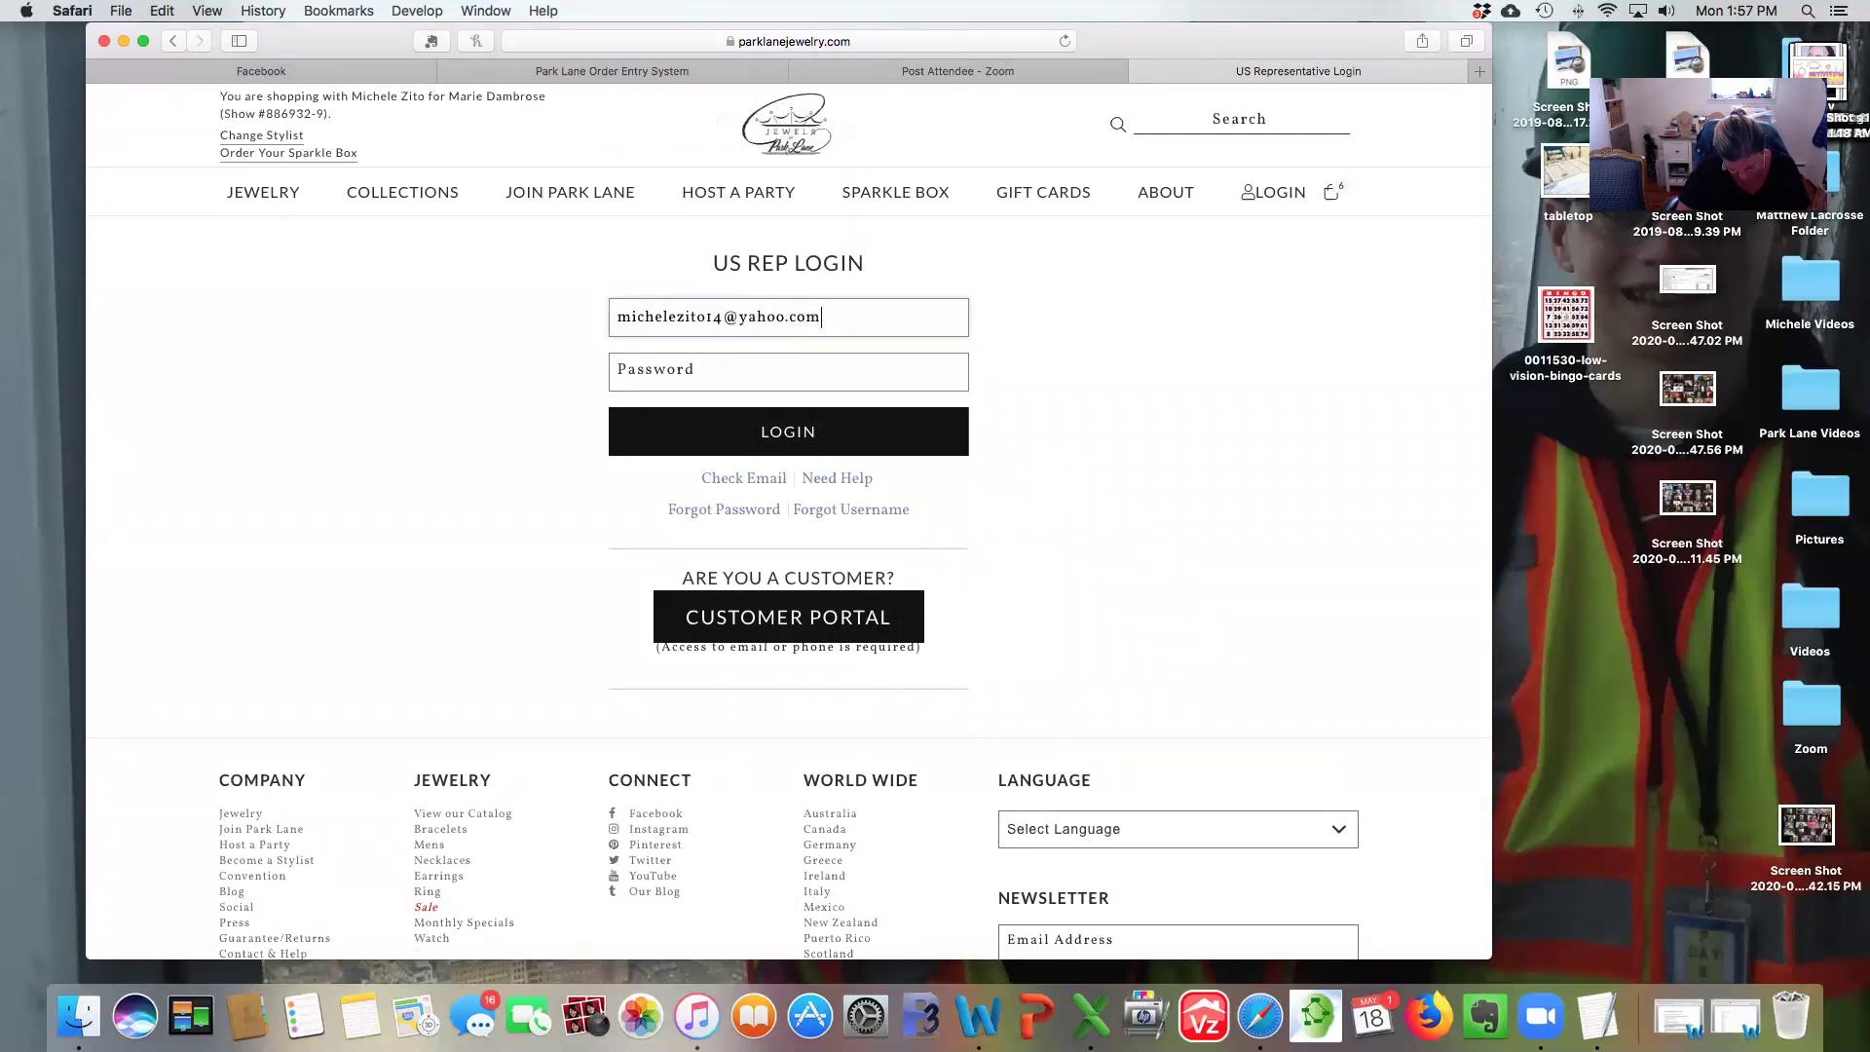
Log in with the rep's e-mail and password to reach Share This Cart look #37.
key(Tab)
text(•••••••••)
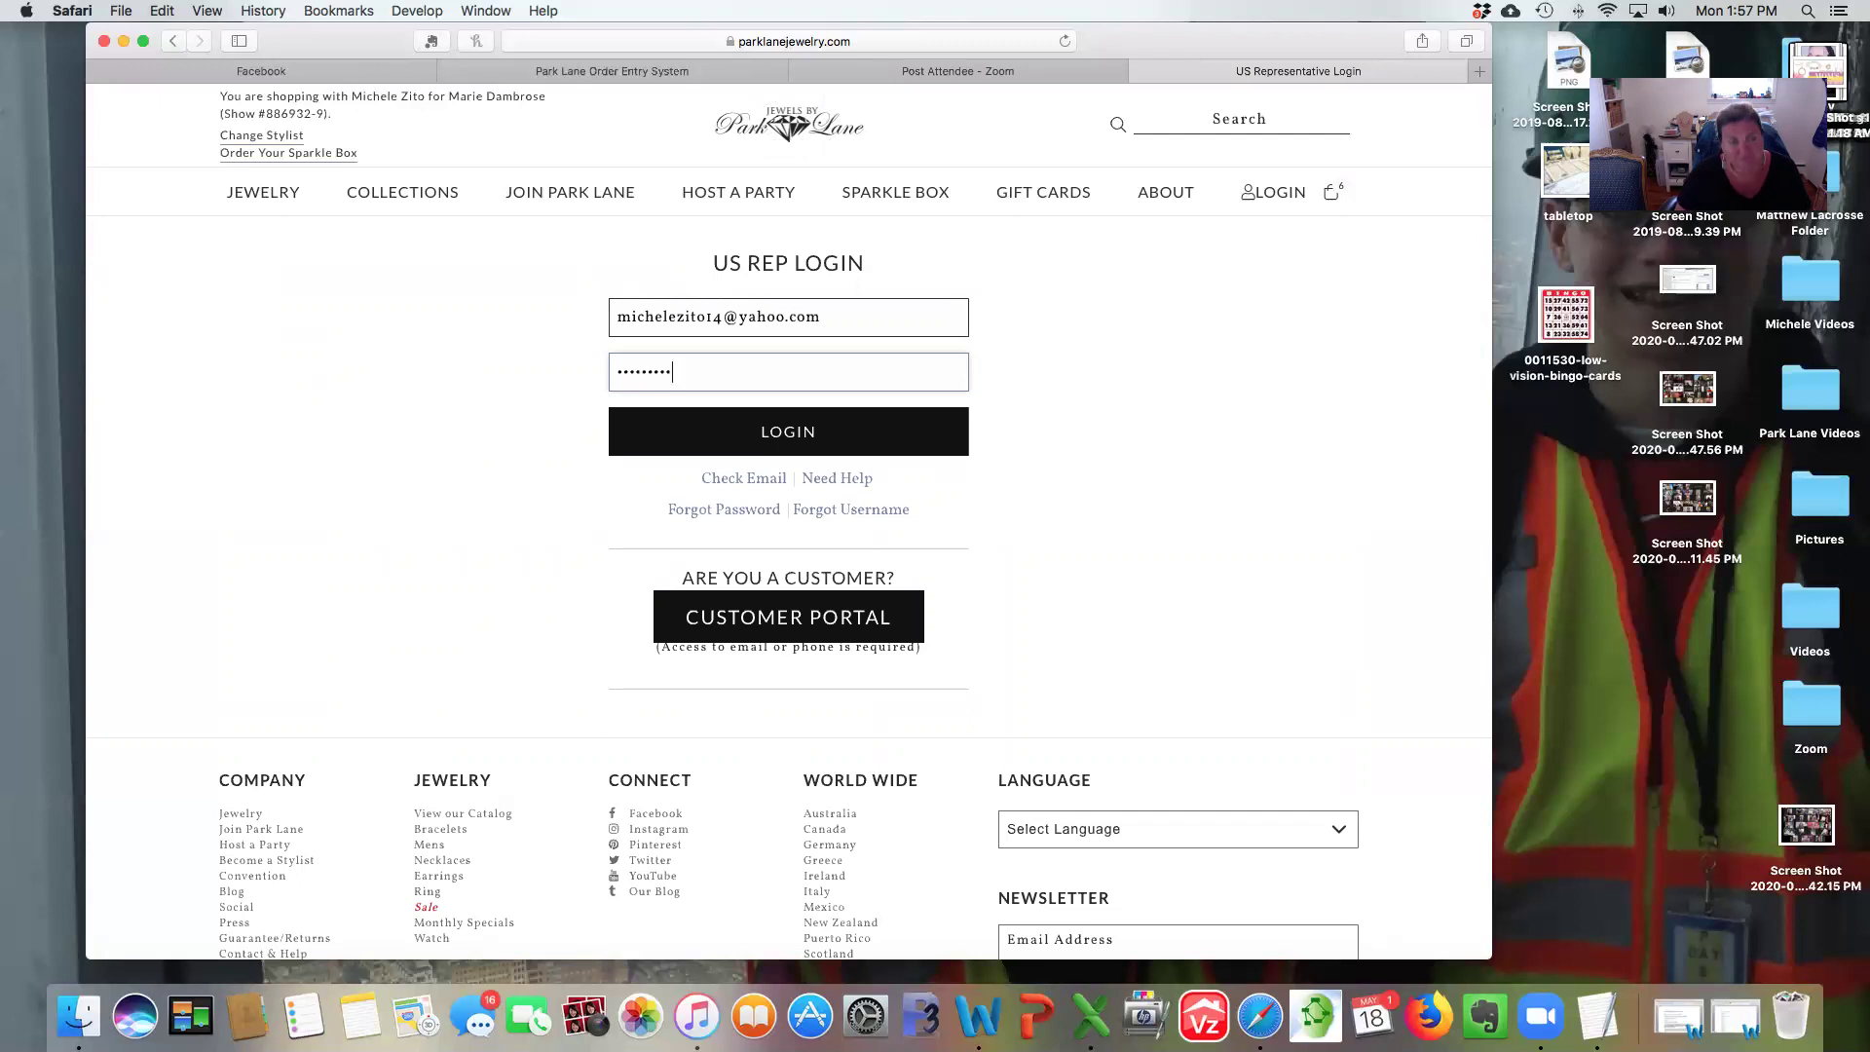
click(728, 442)
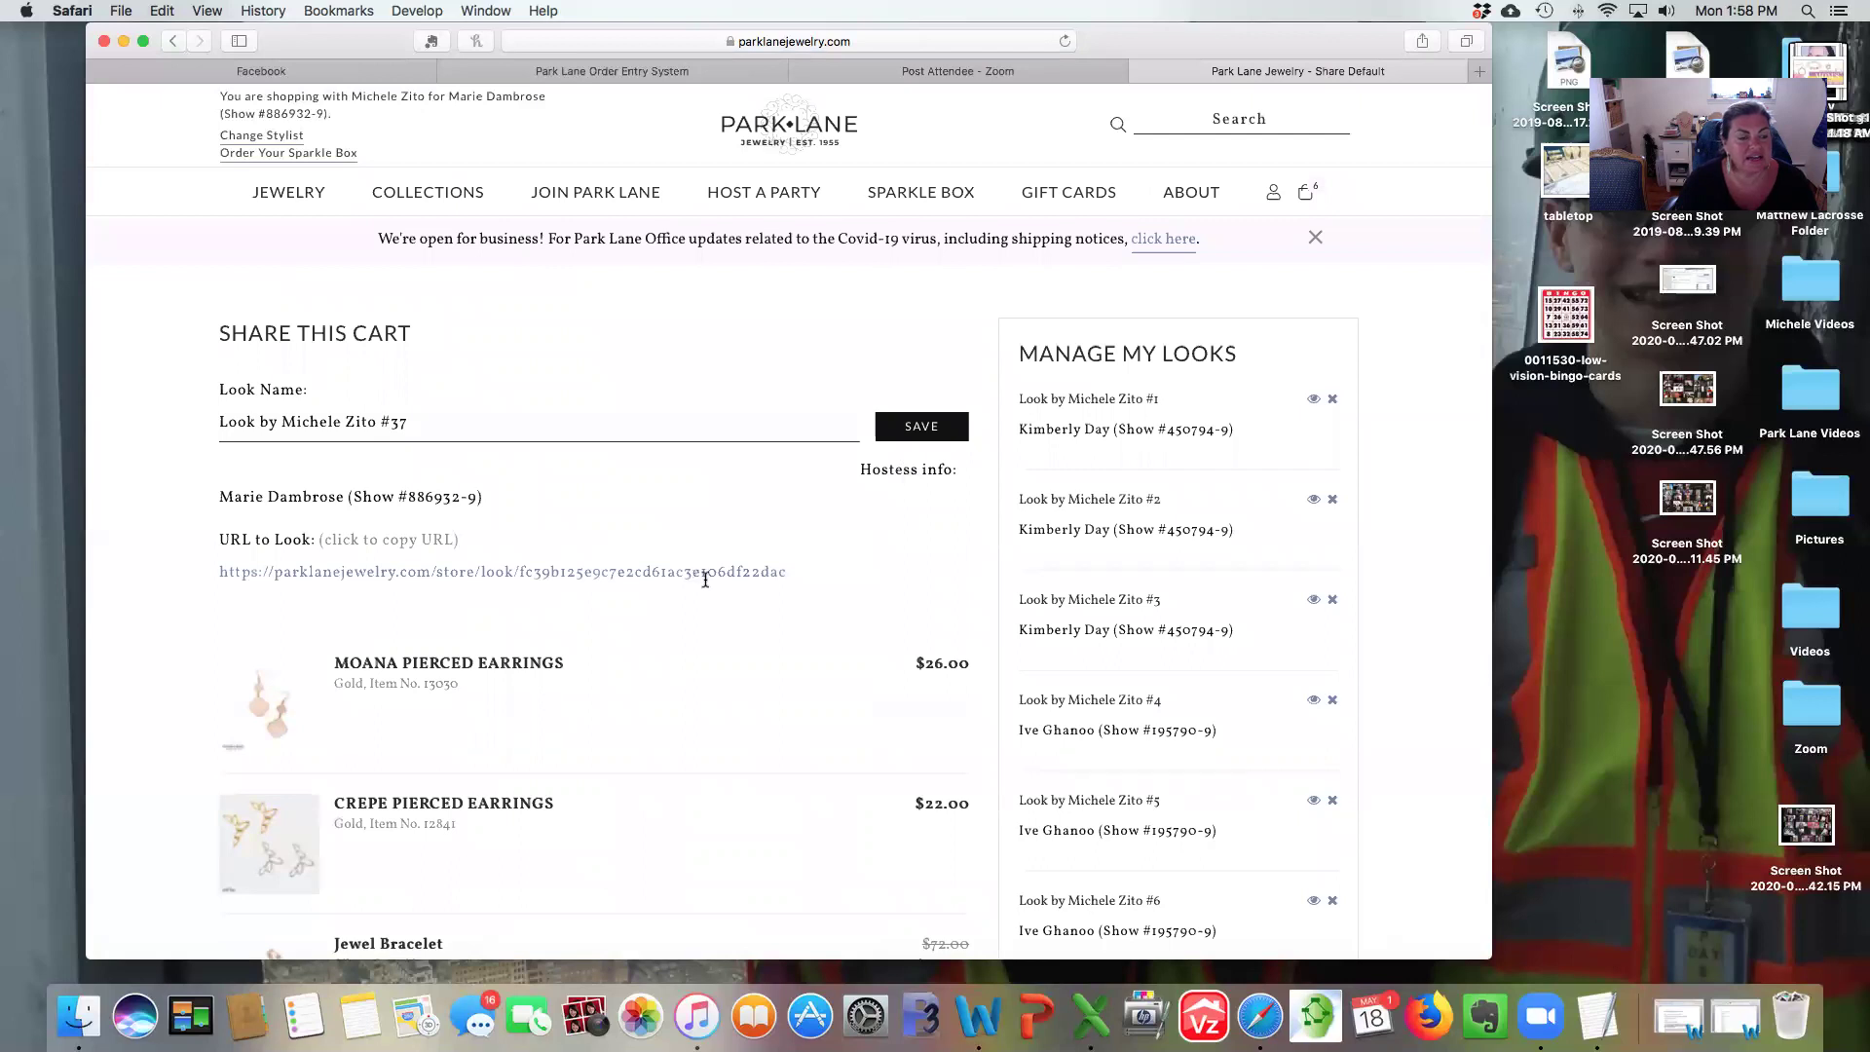
scroll(669, 615, down, 10)
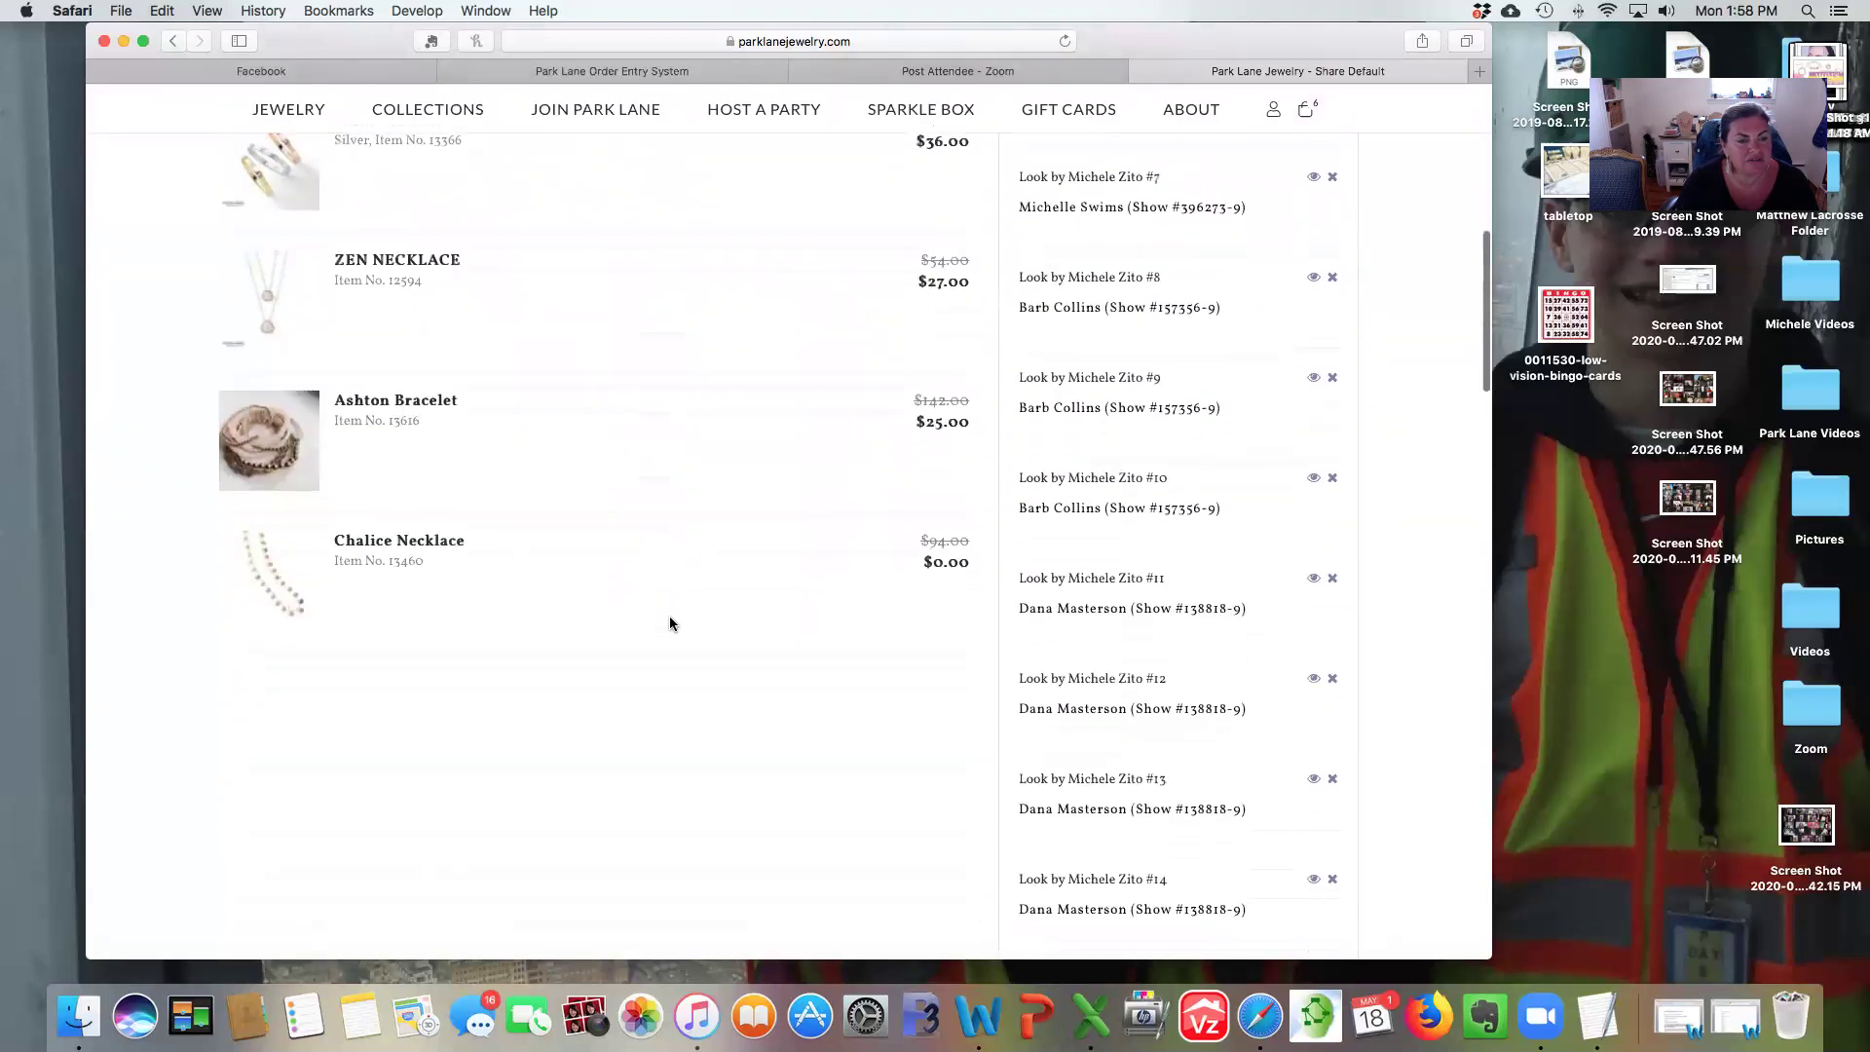
scroll(669, 623, up, 5)
scroll(1195, 457, up, 4)
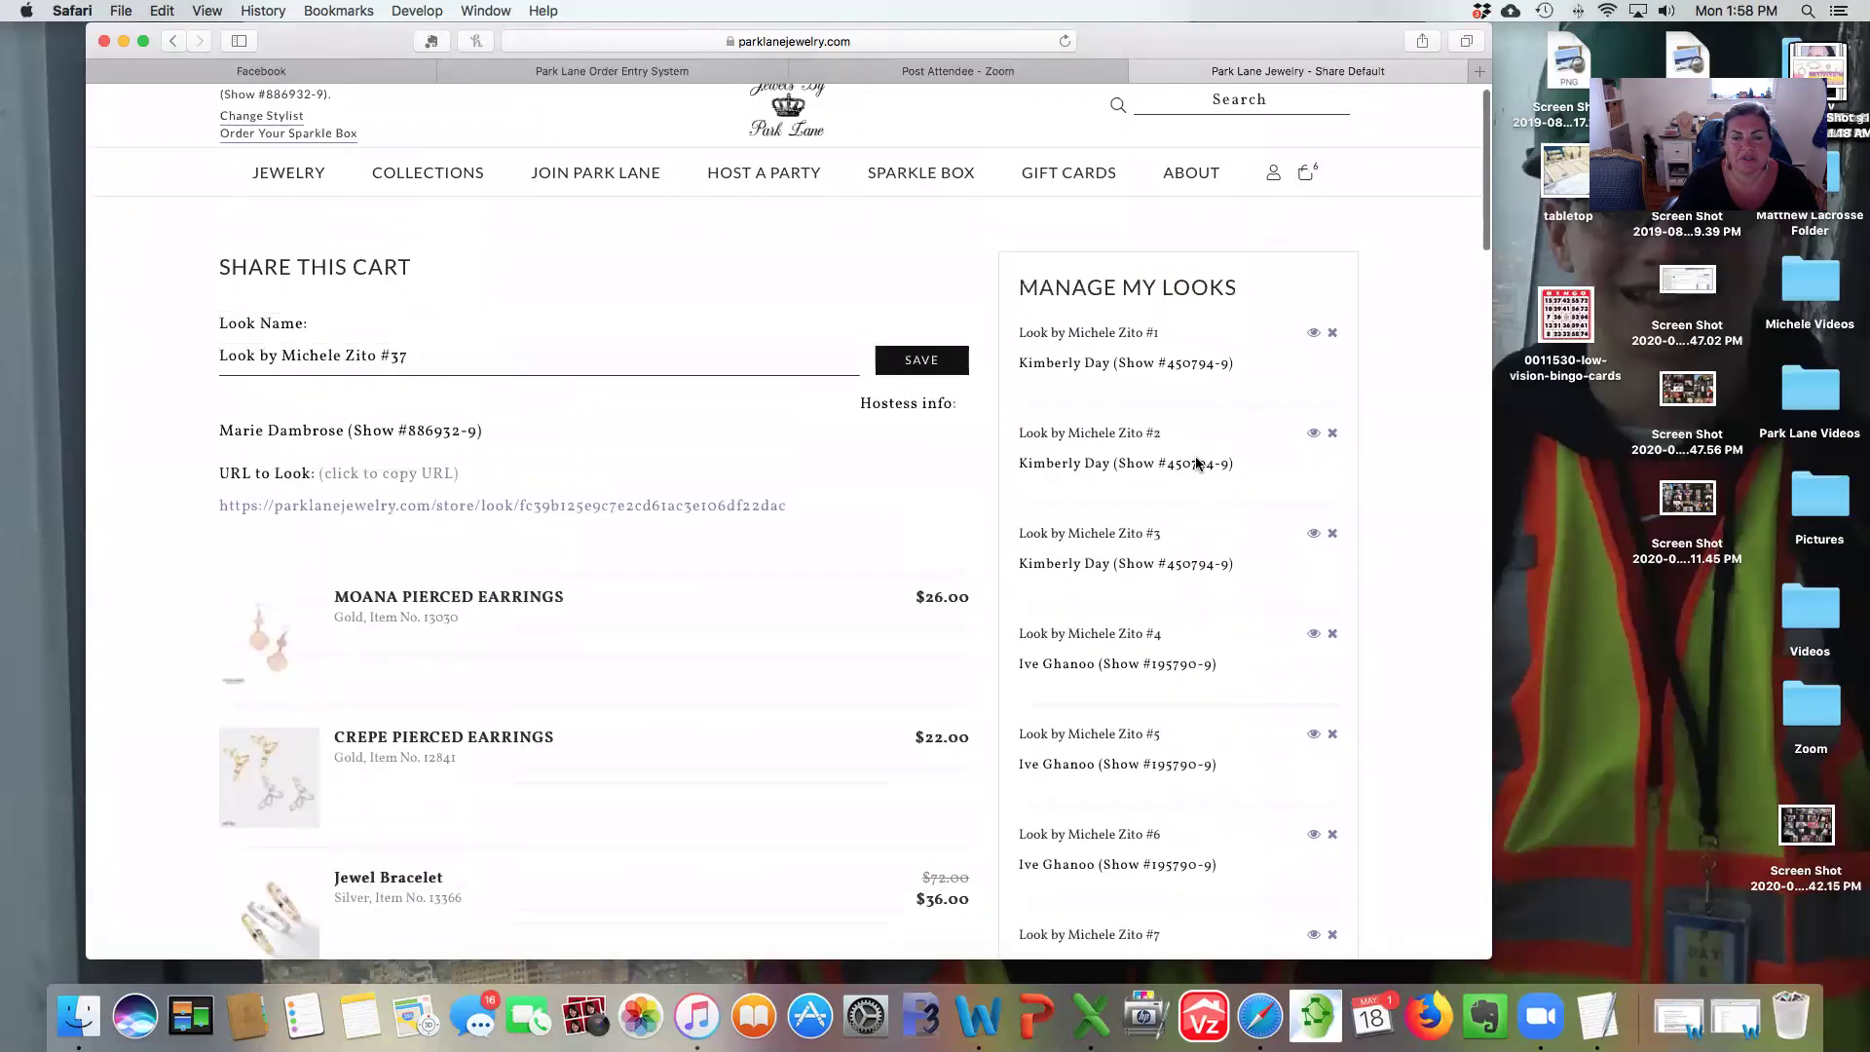
scroll(1197, 464, down, 10)
scroll(1195, 459, down, 10)
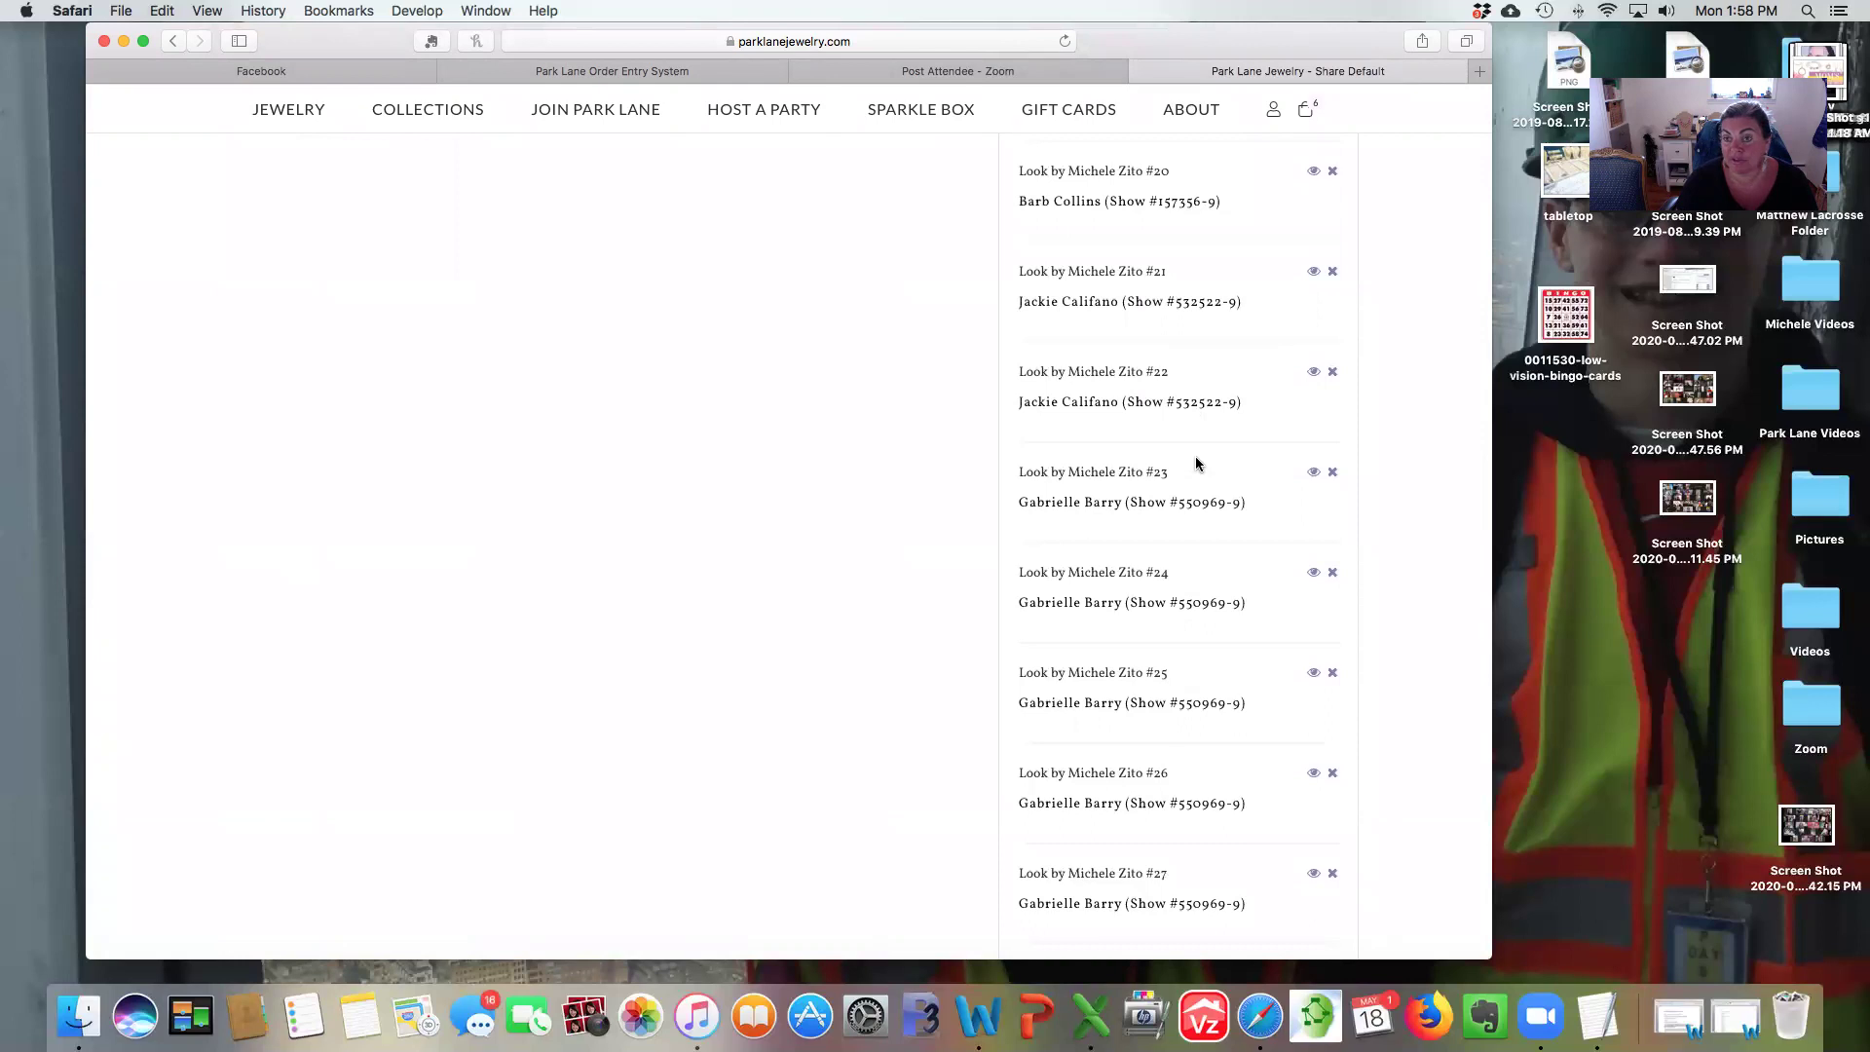
scroll(1195, 455, up, 10)
scroll(1195, 456, up, 10)
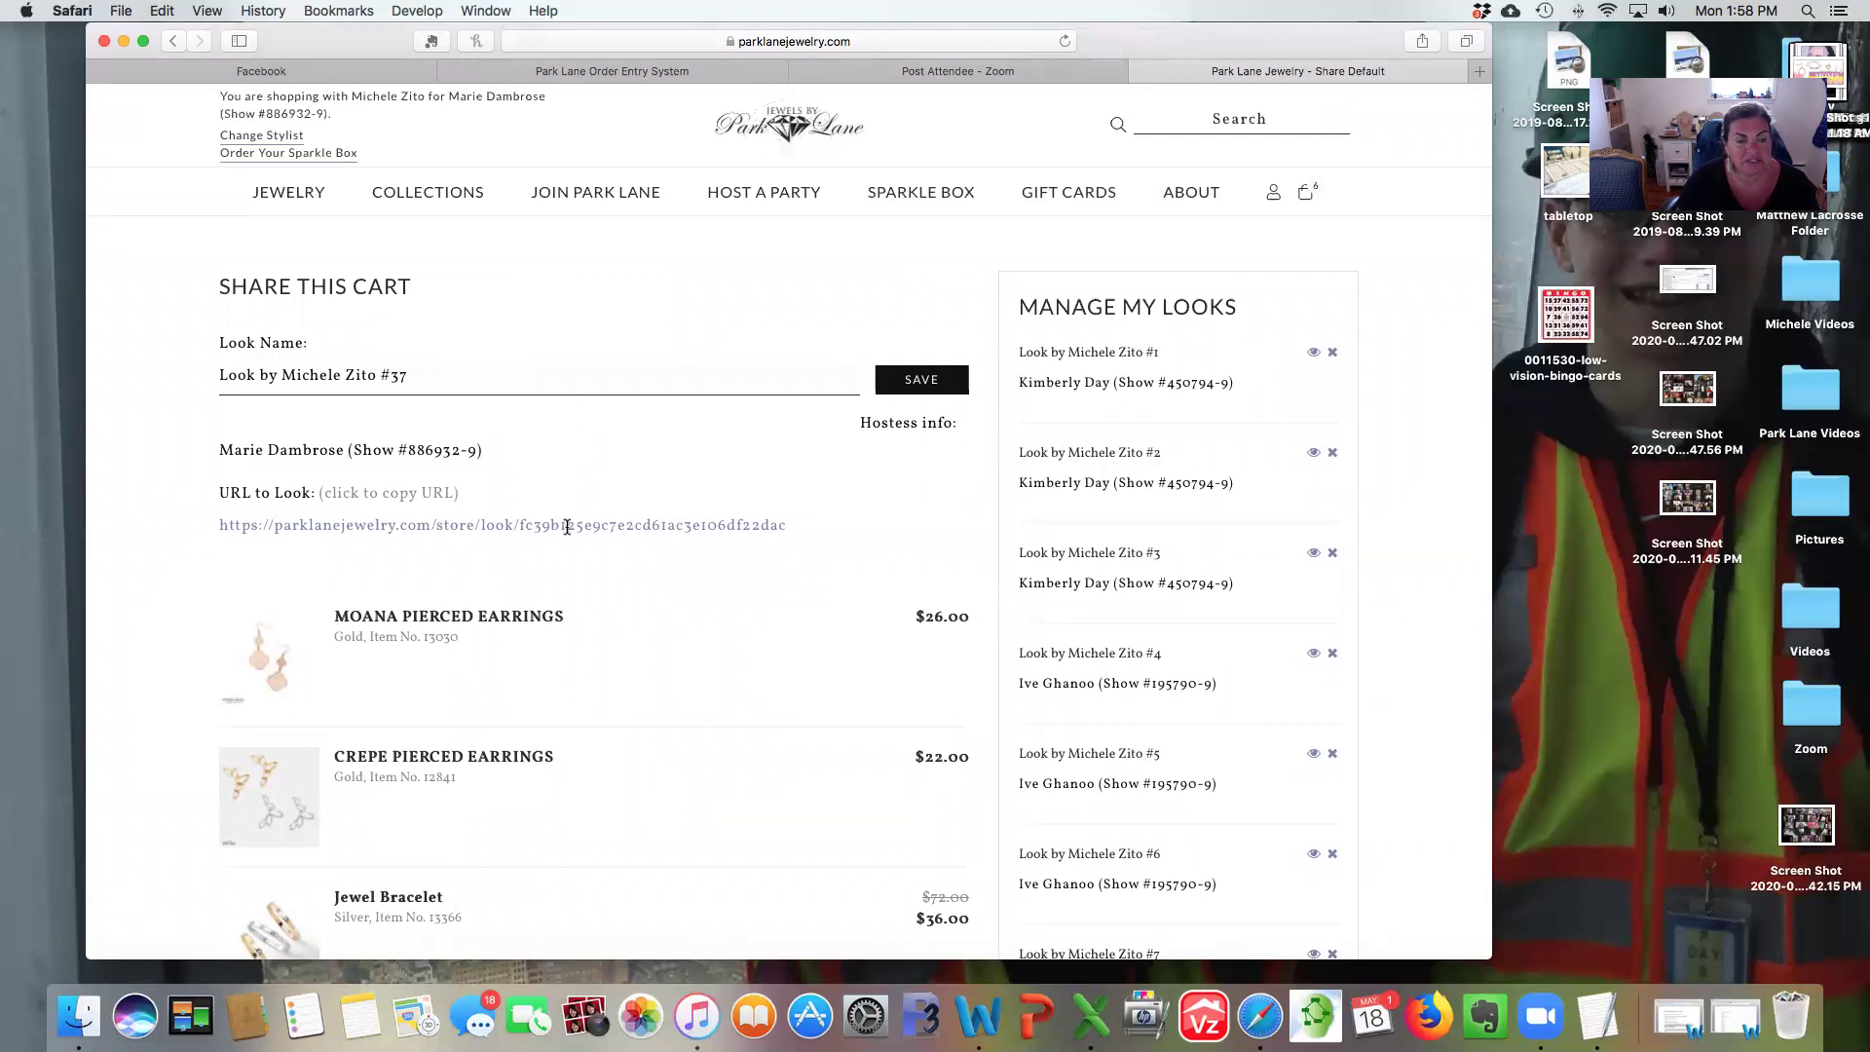
double_click(567, 528)
Copy Look #37's shareable URL, close the Copied confirmation, and switch to the Facebook tab.
right_click(568, 530)
click(485, 529)
click(480, 526)
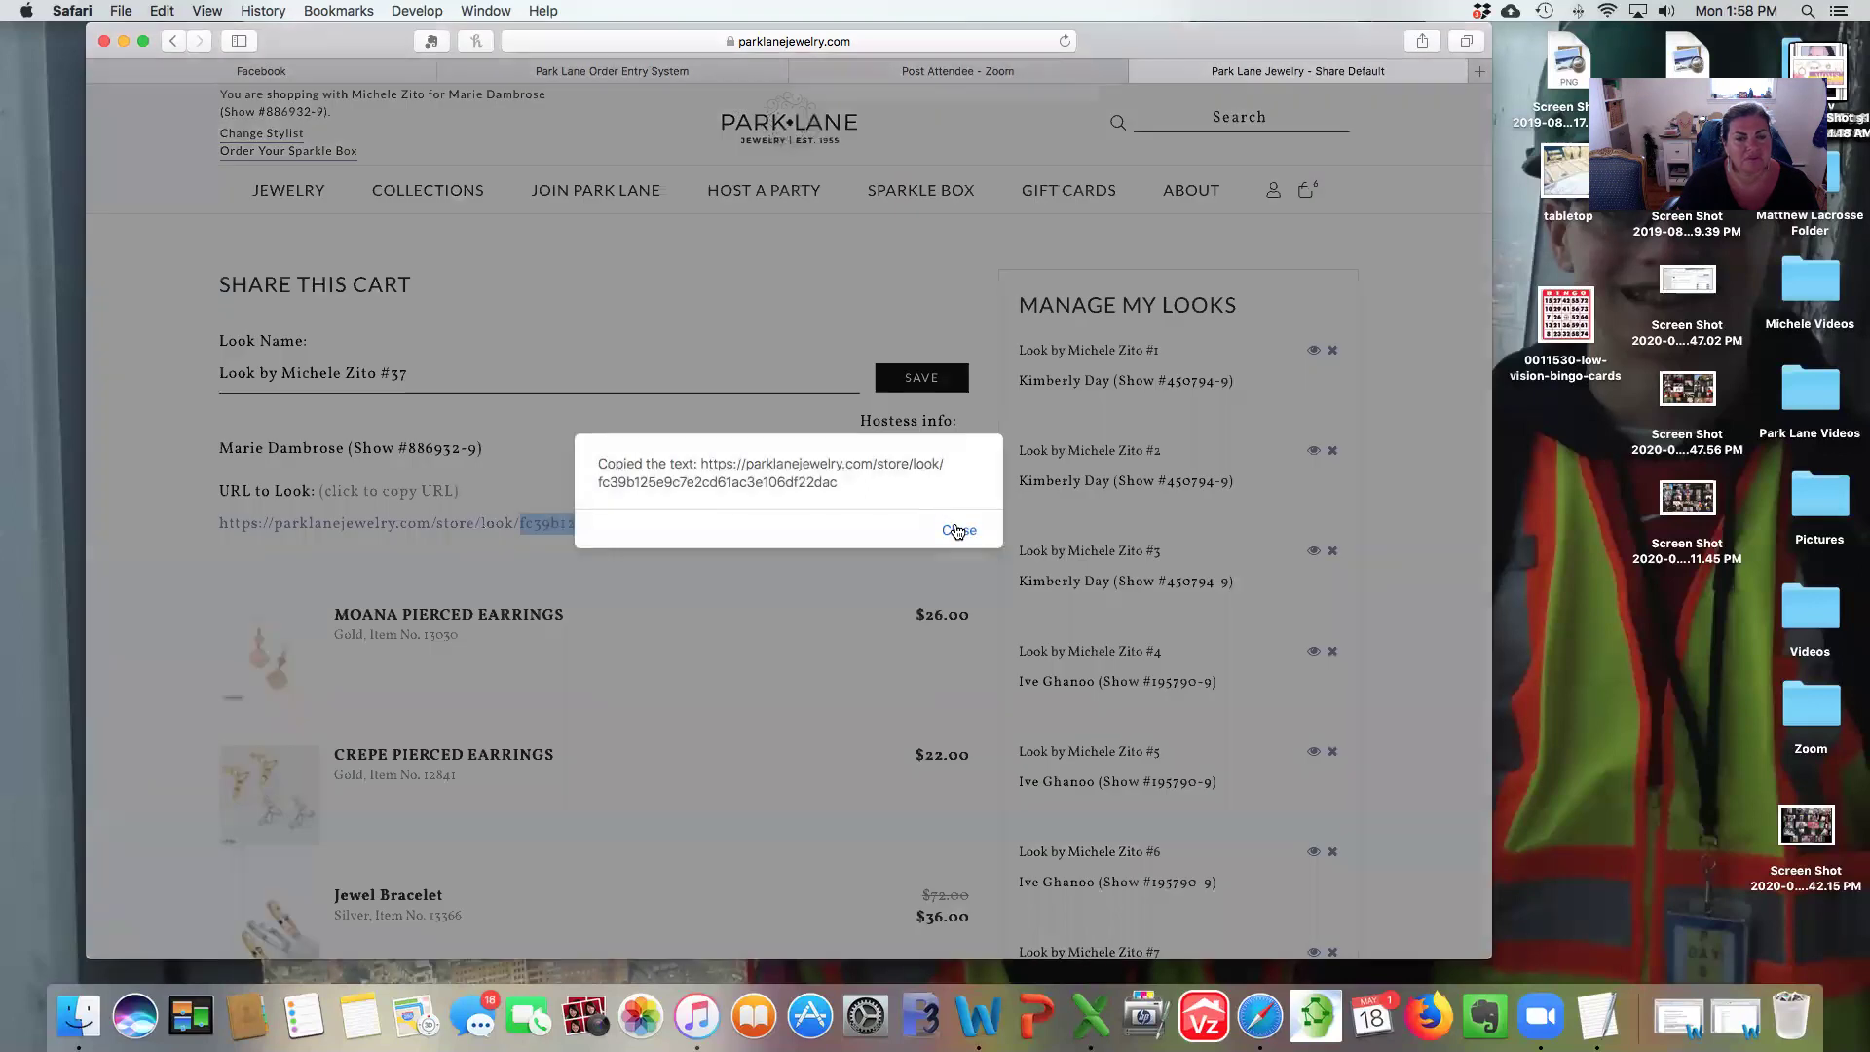
click(957, 530)
click(417, 523)
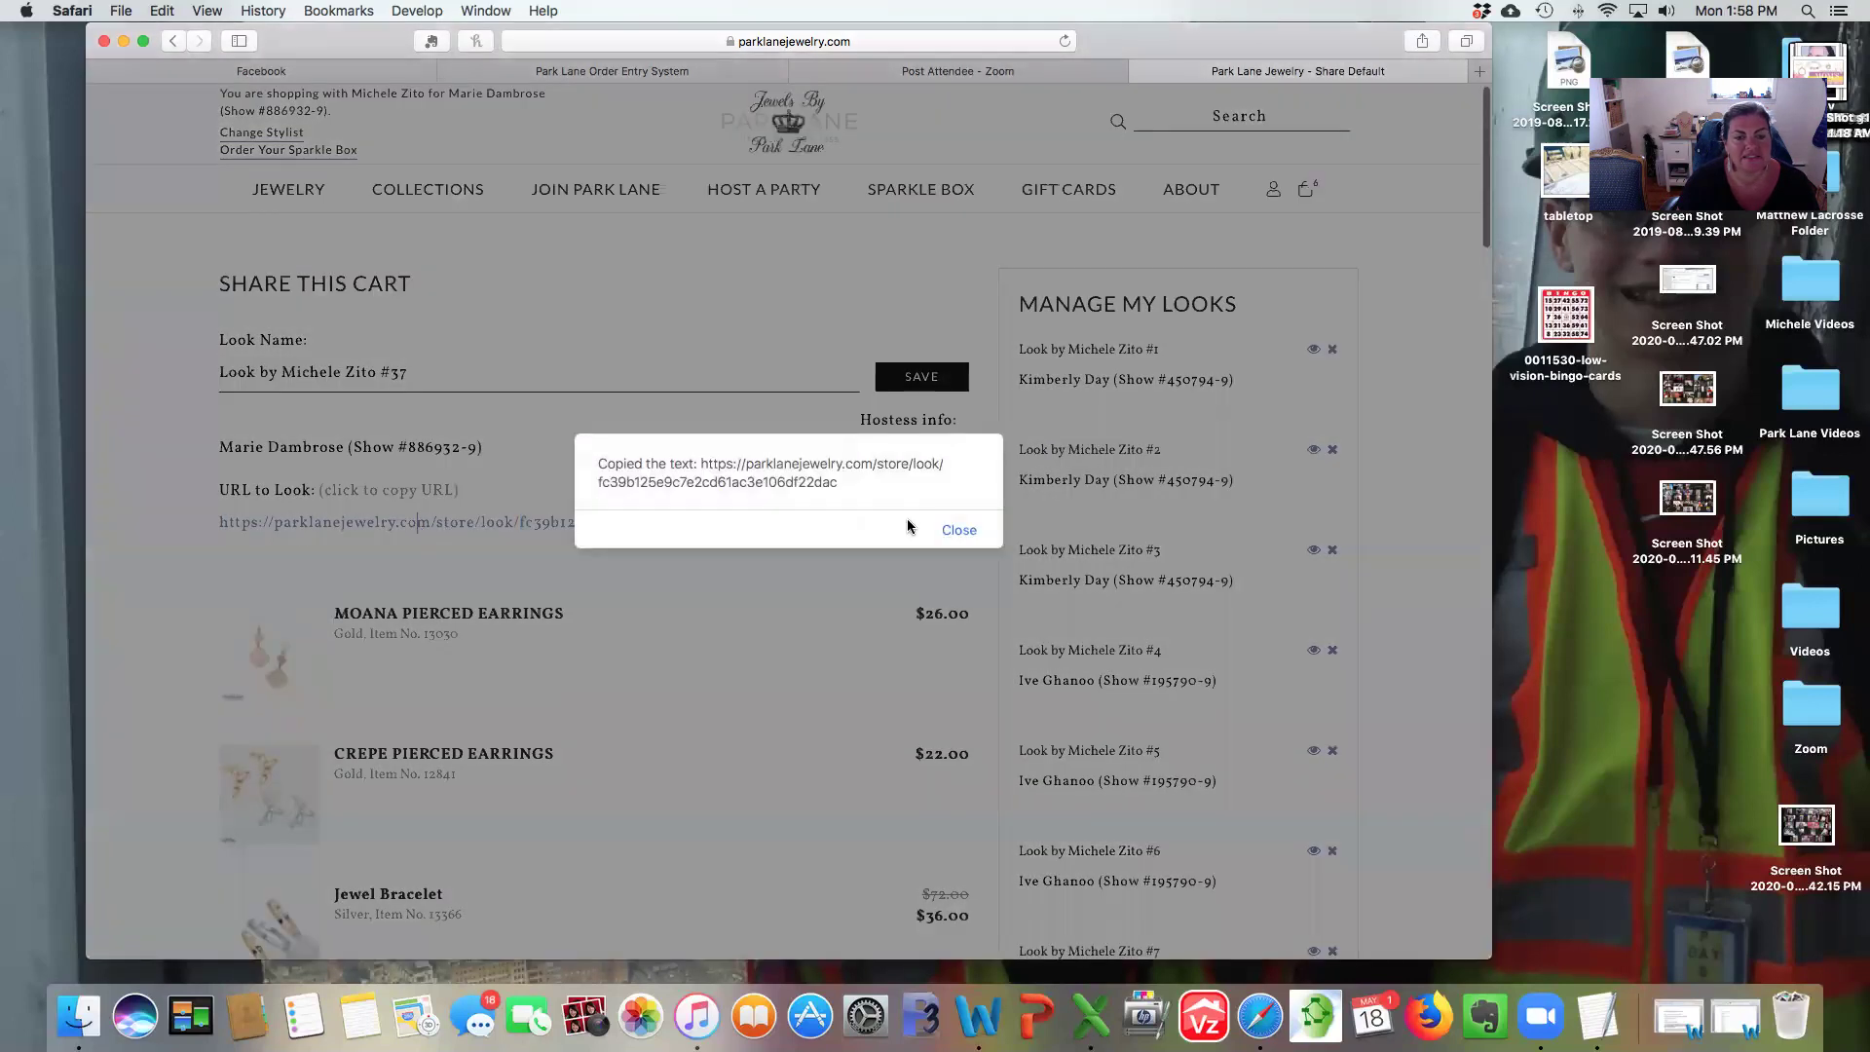
click(962, 530)
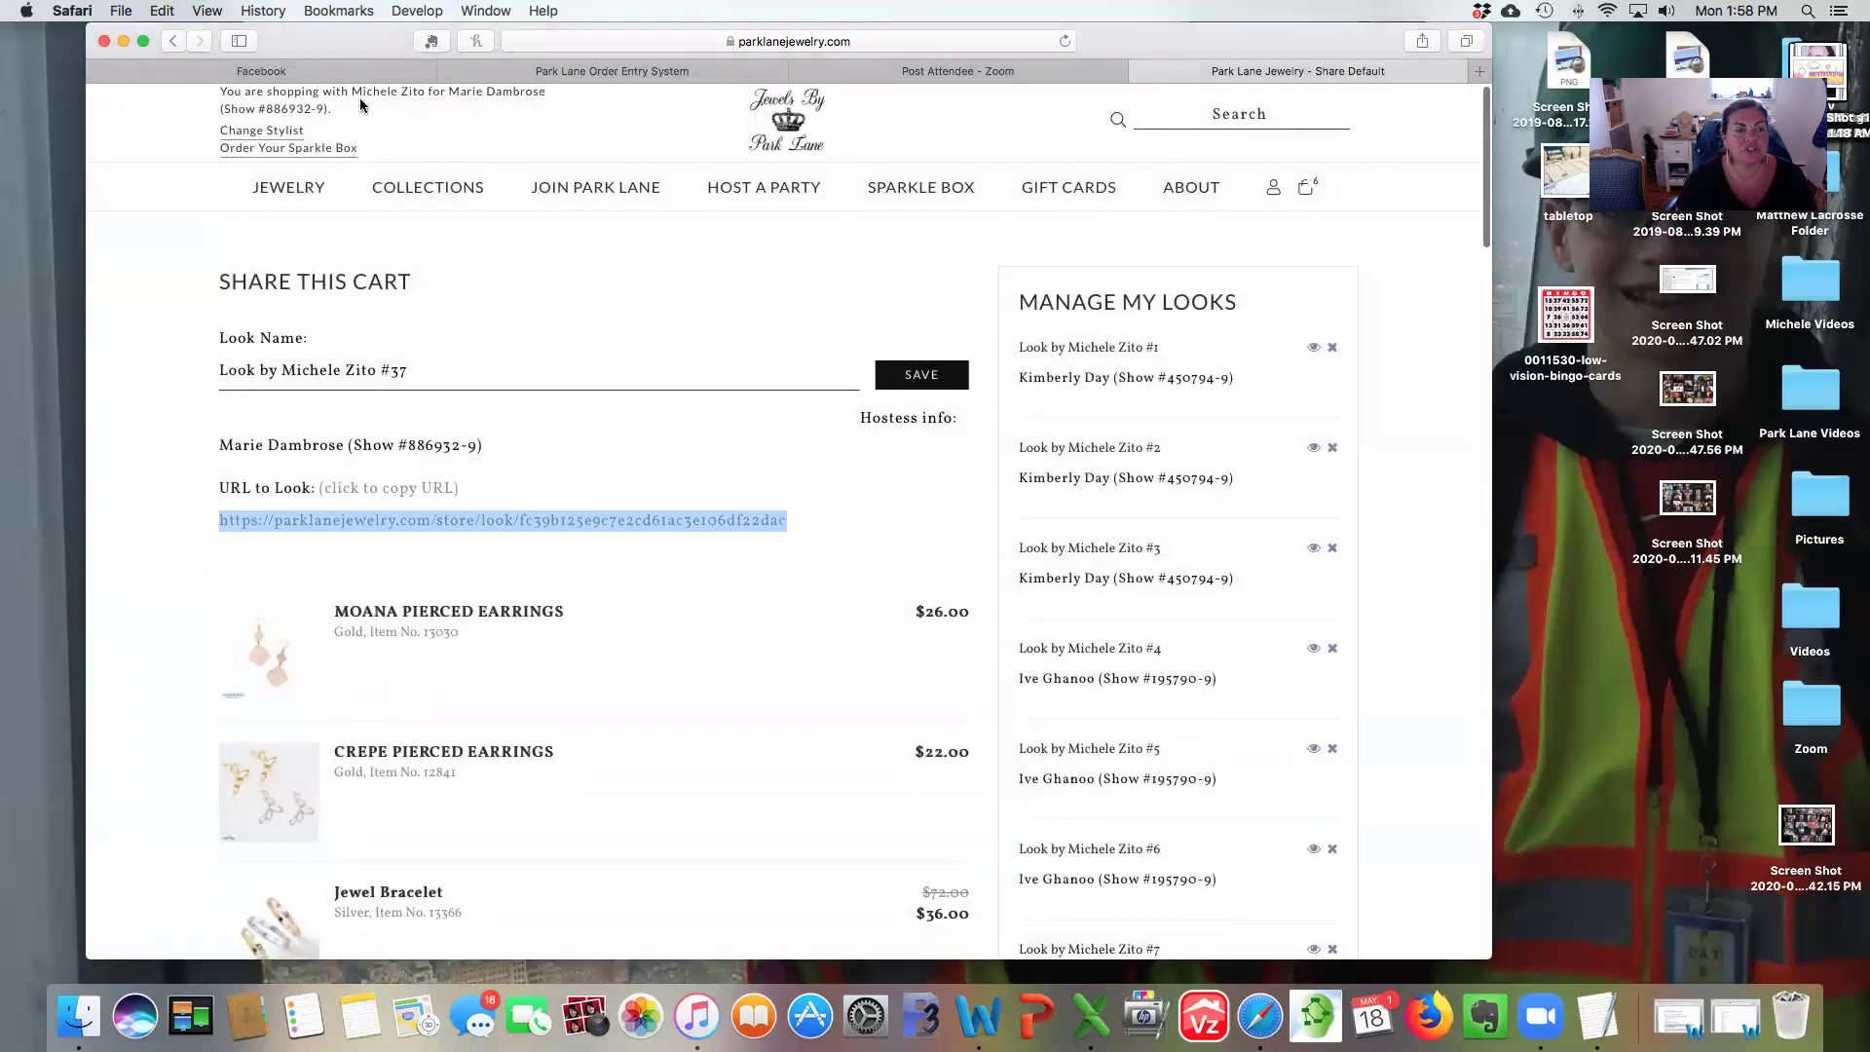
click(325, 70)
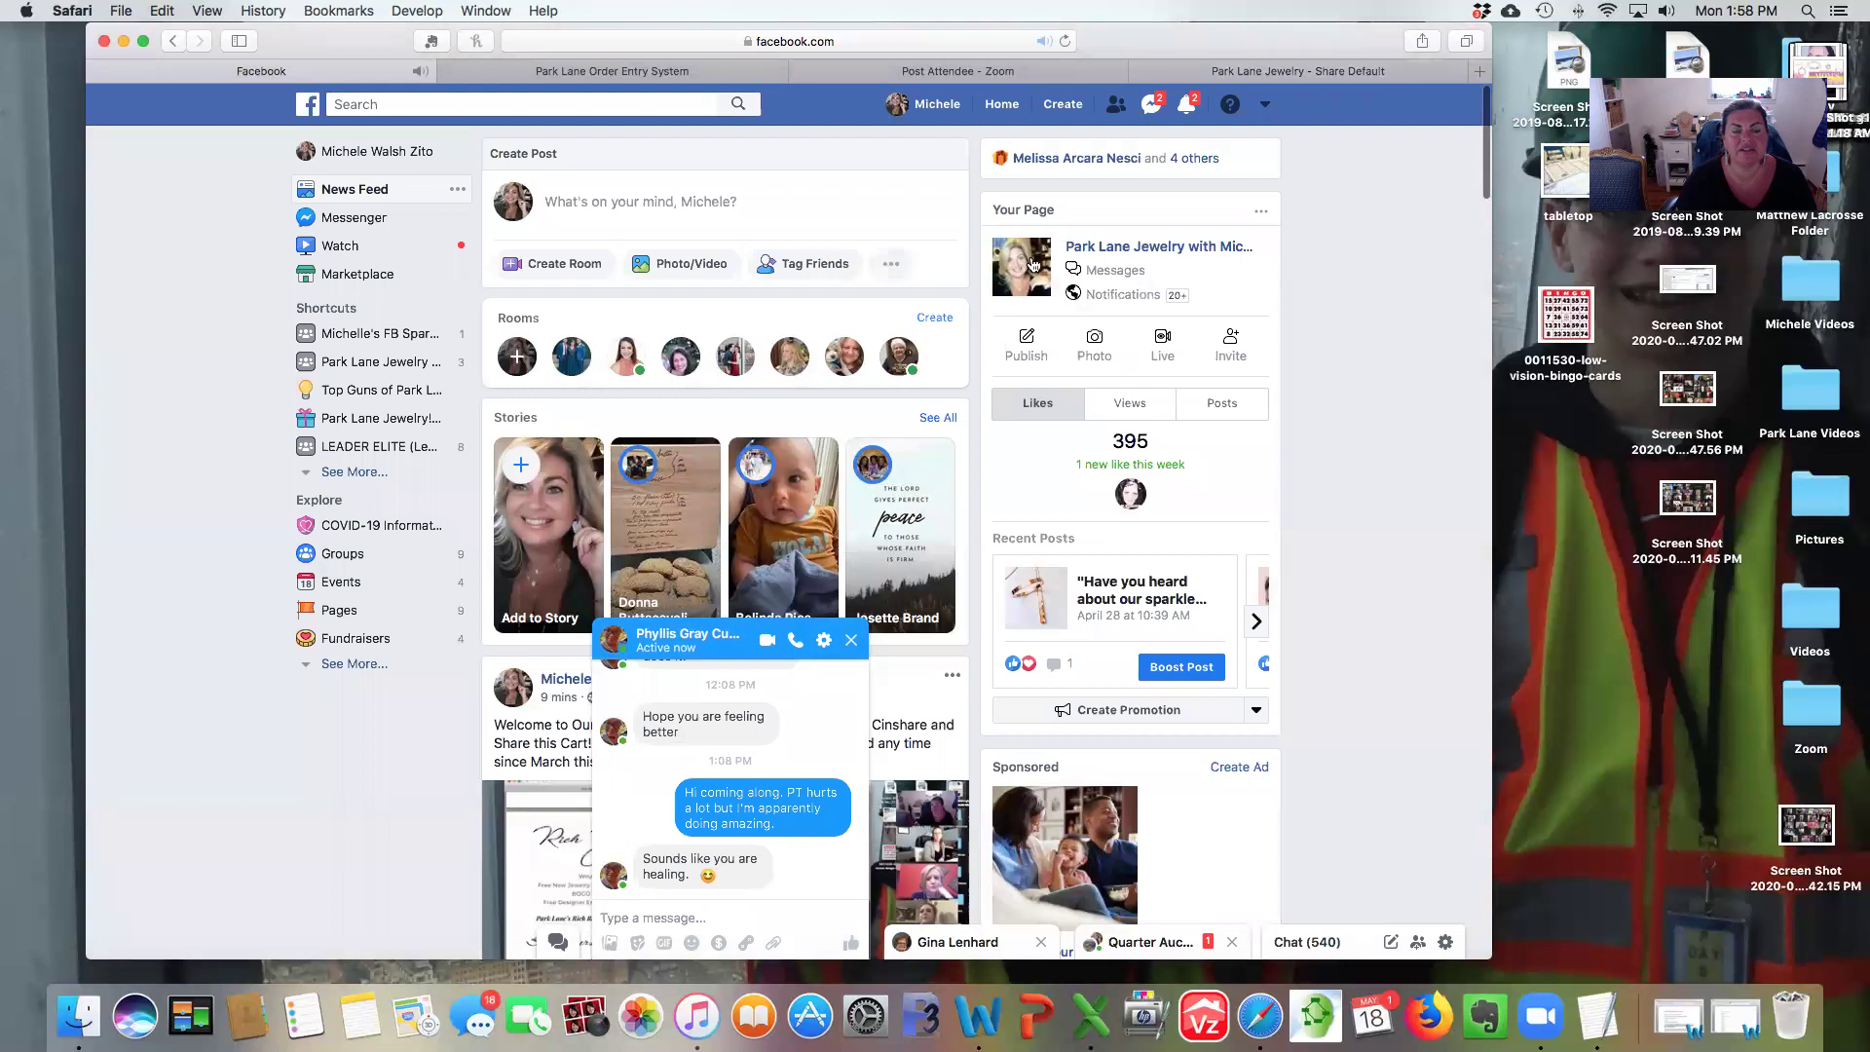
Close the open chat and open the Messenger conversation with the chosen contact.
click(851, 639)
click(1150, 104)
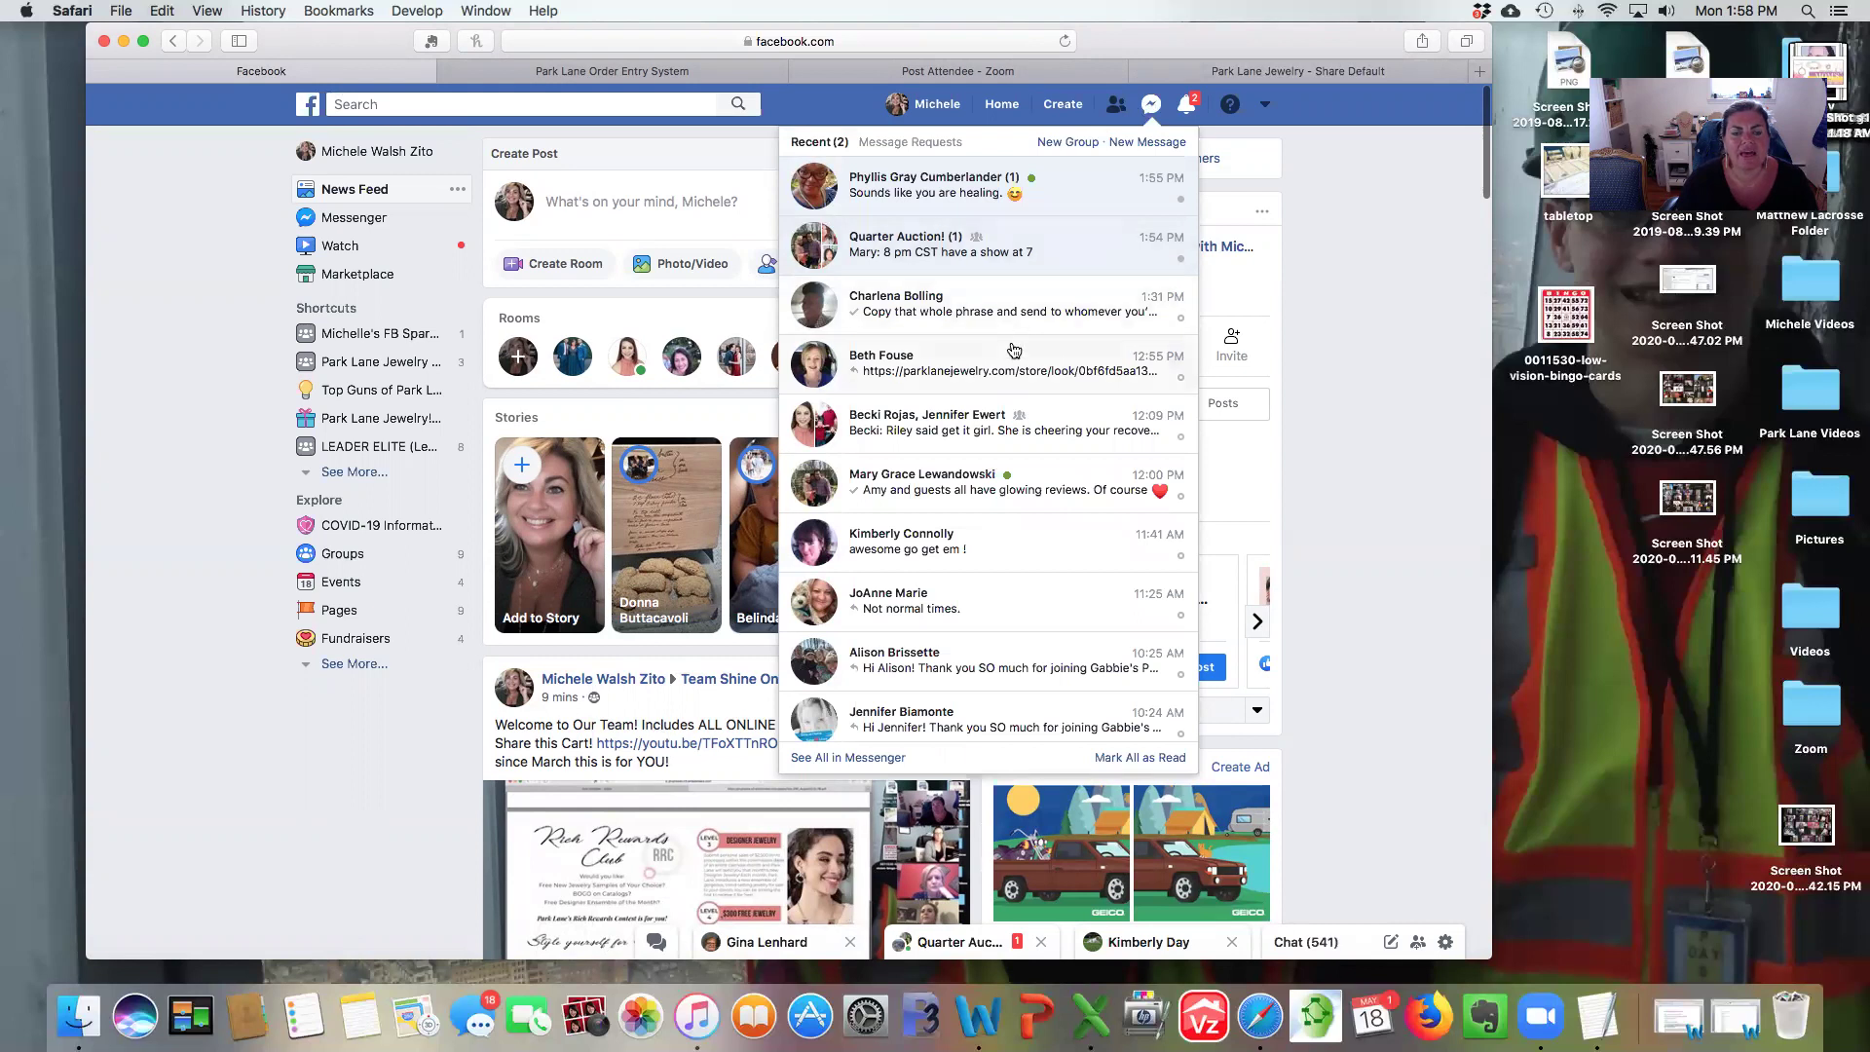
click(986, 366)
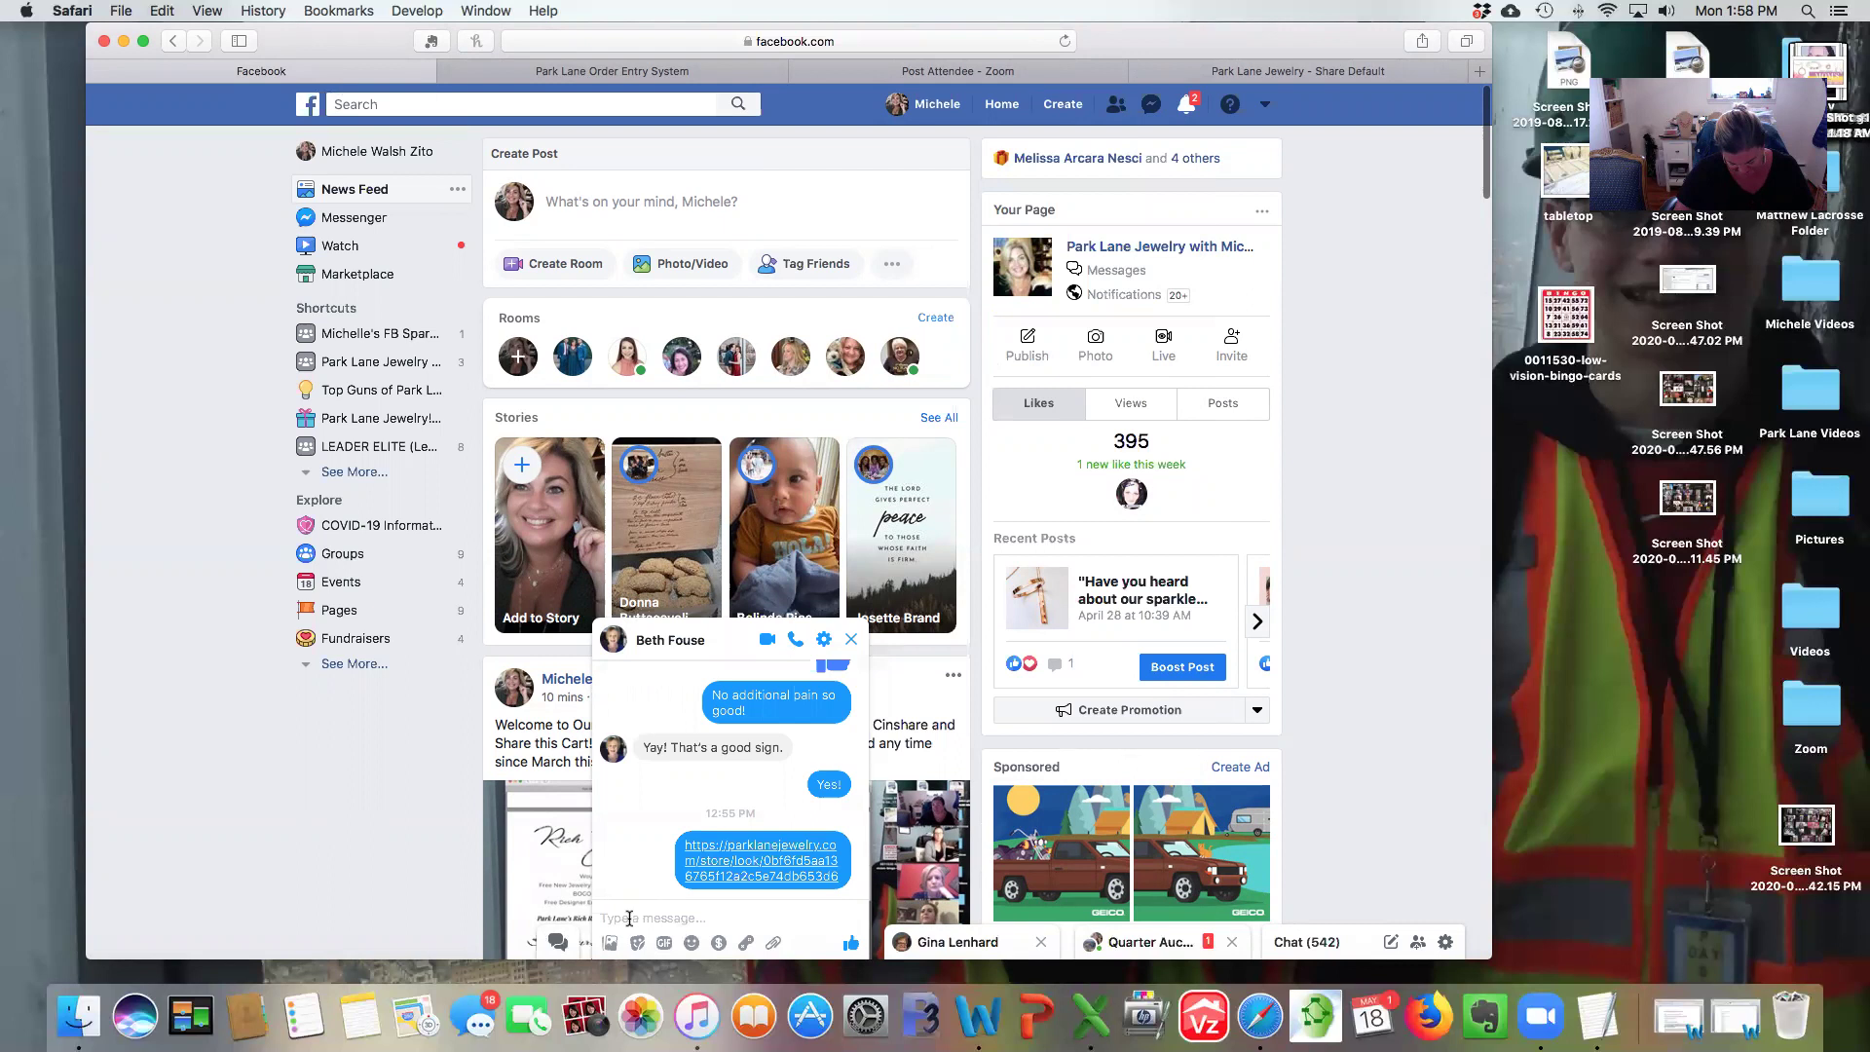
Send 'Check this out!' with the pasted Look link, then open the sent link.
text(C)
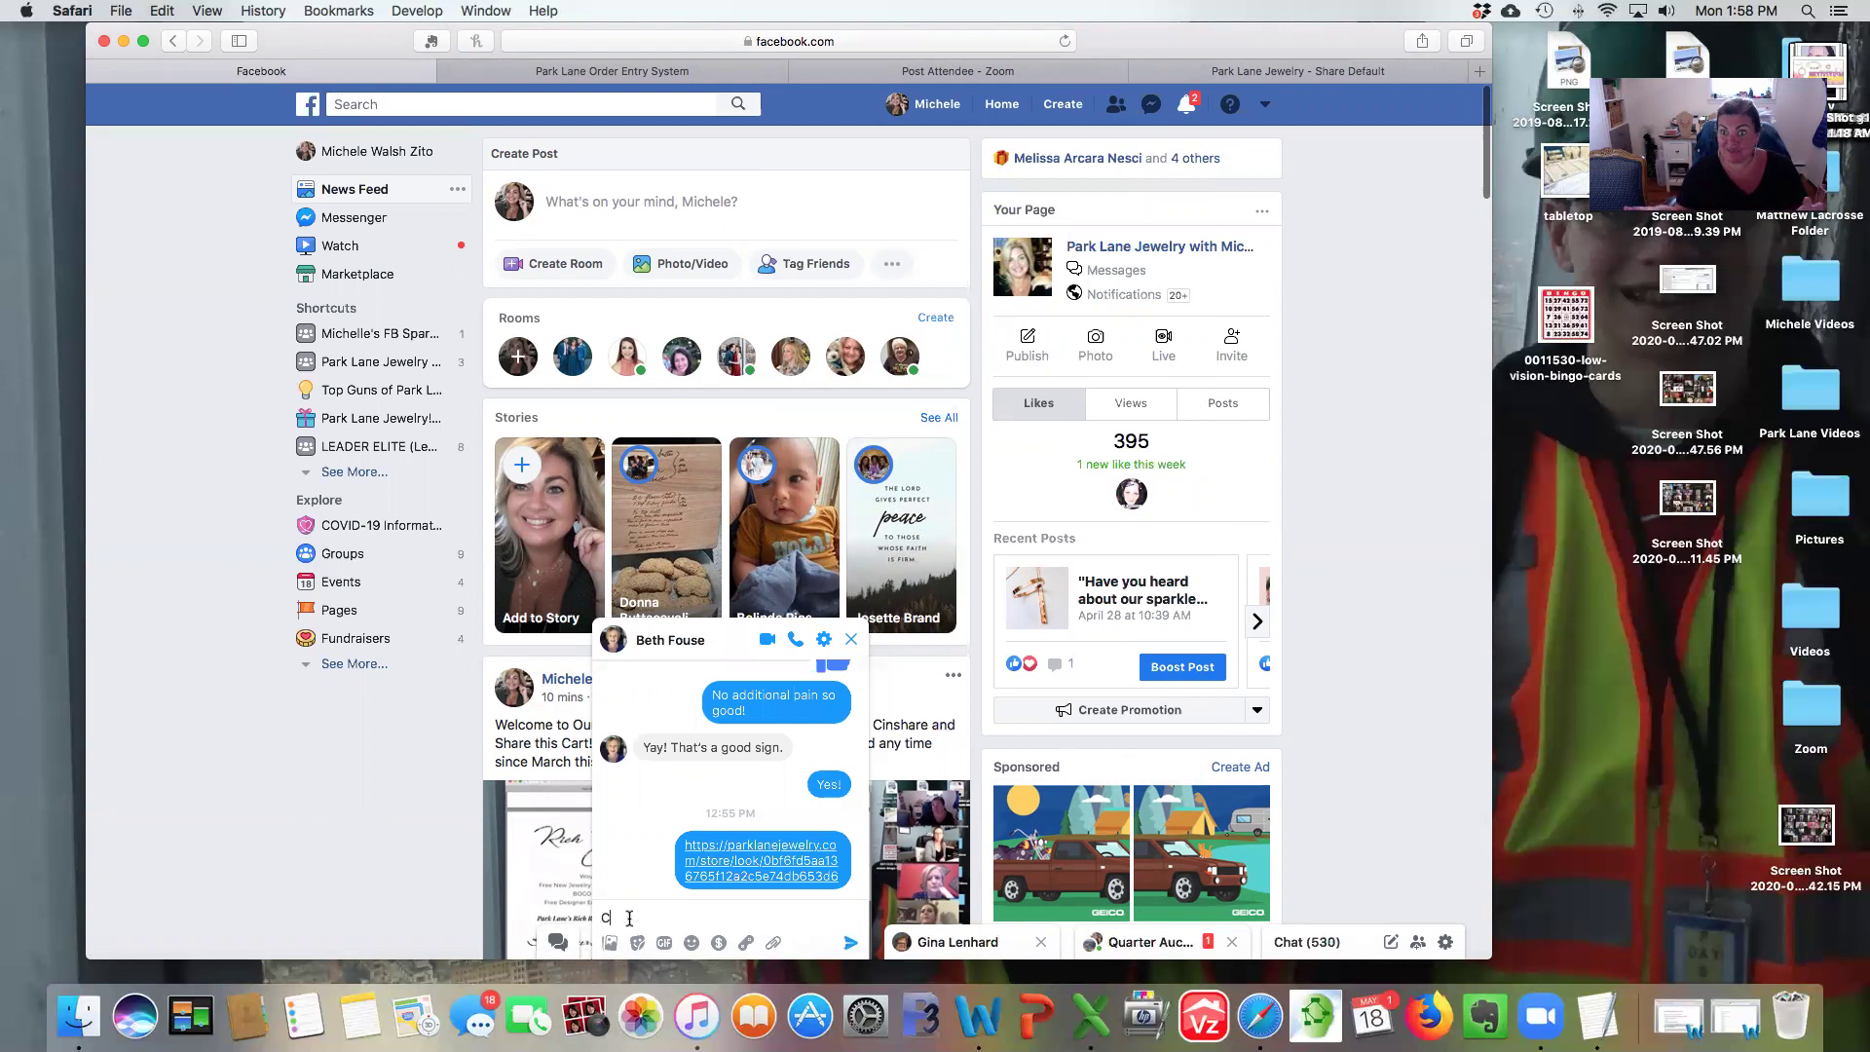
text(heck this o)
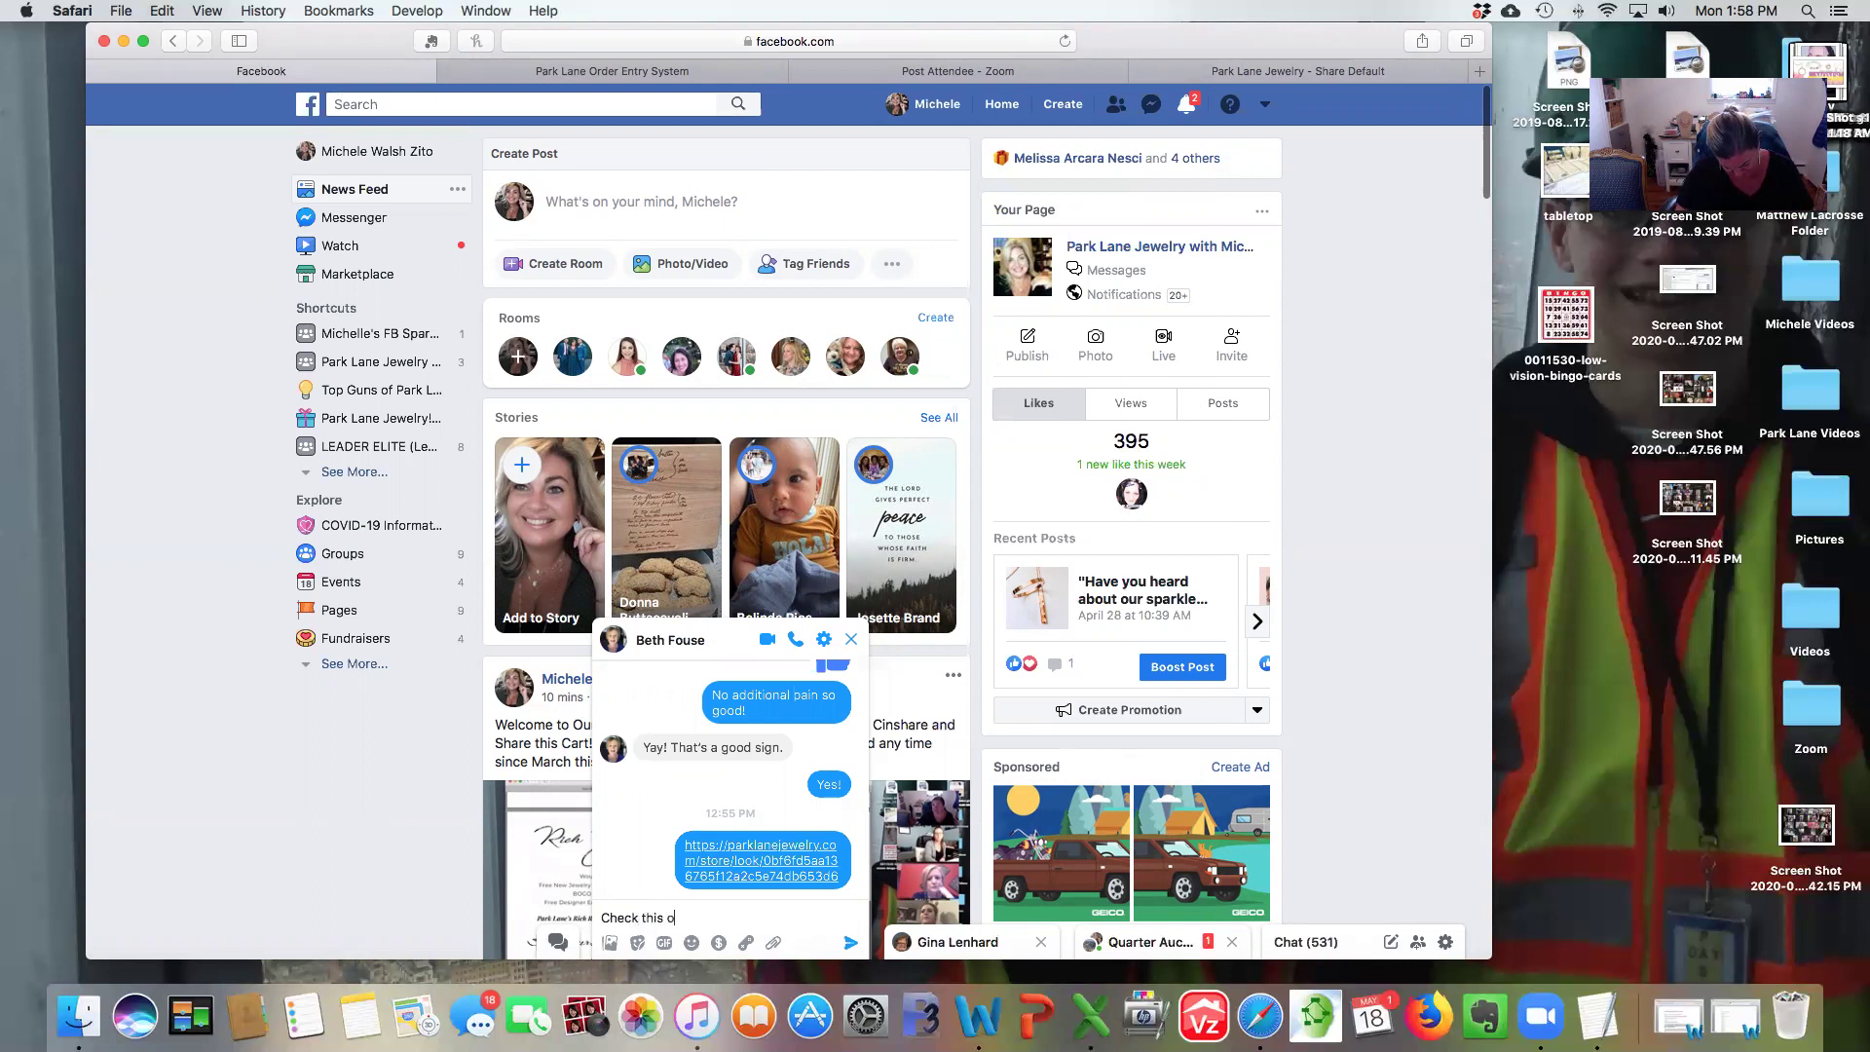
text(ut!)
key(super+v)
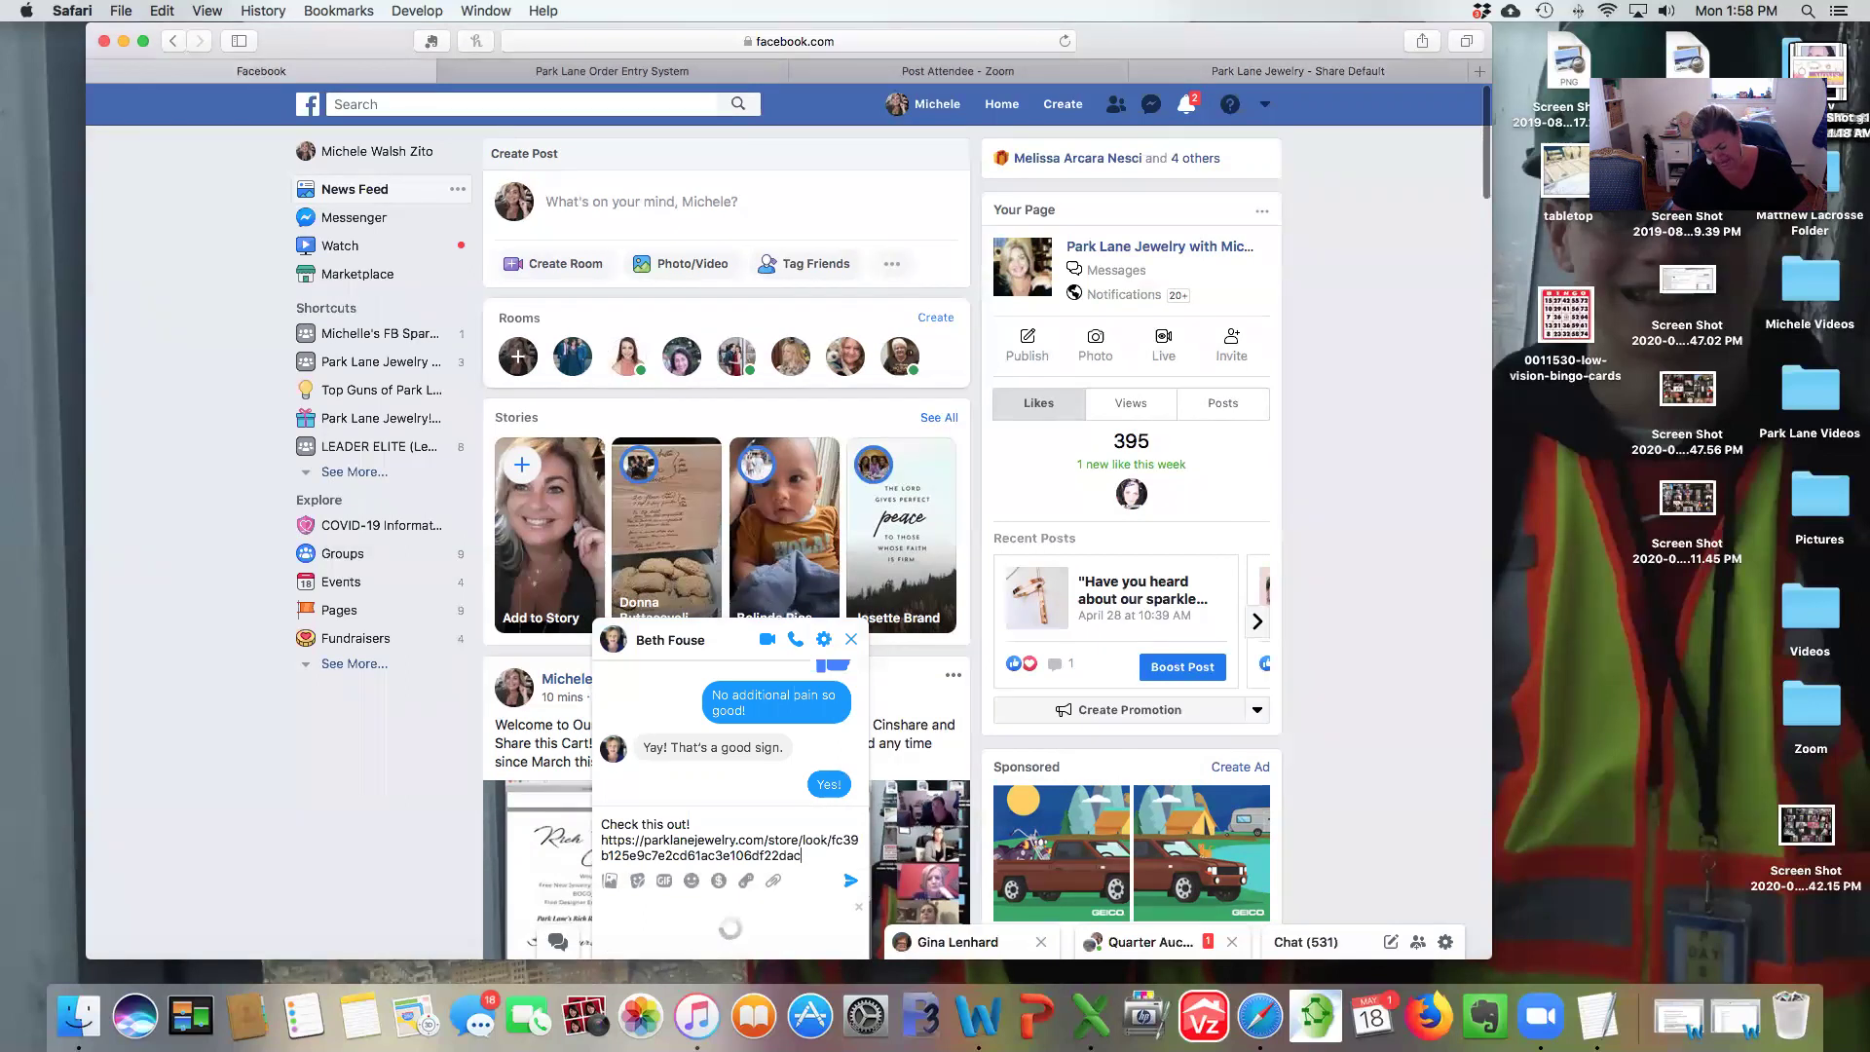
key(Return)
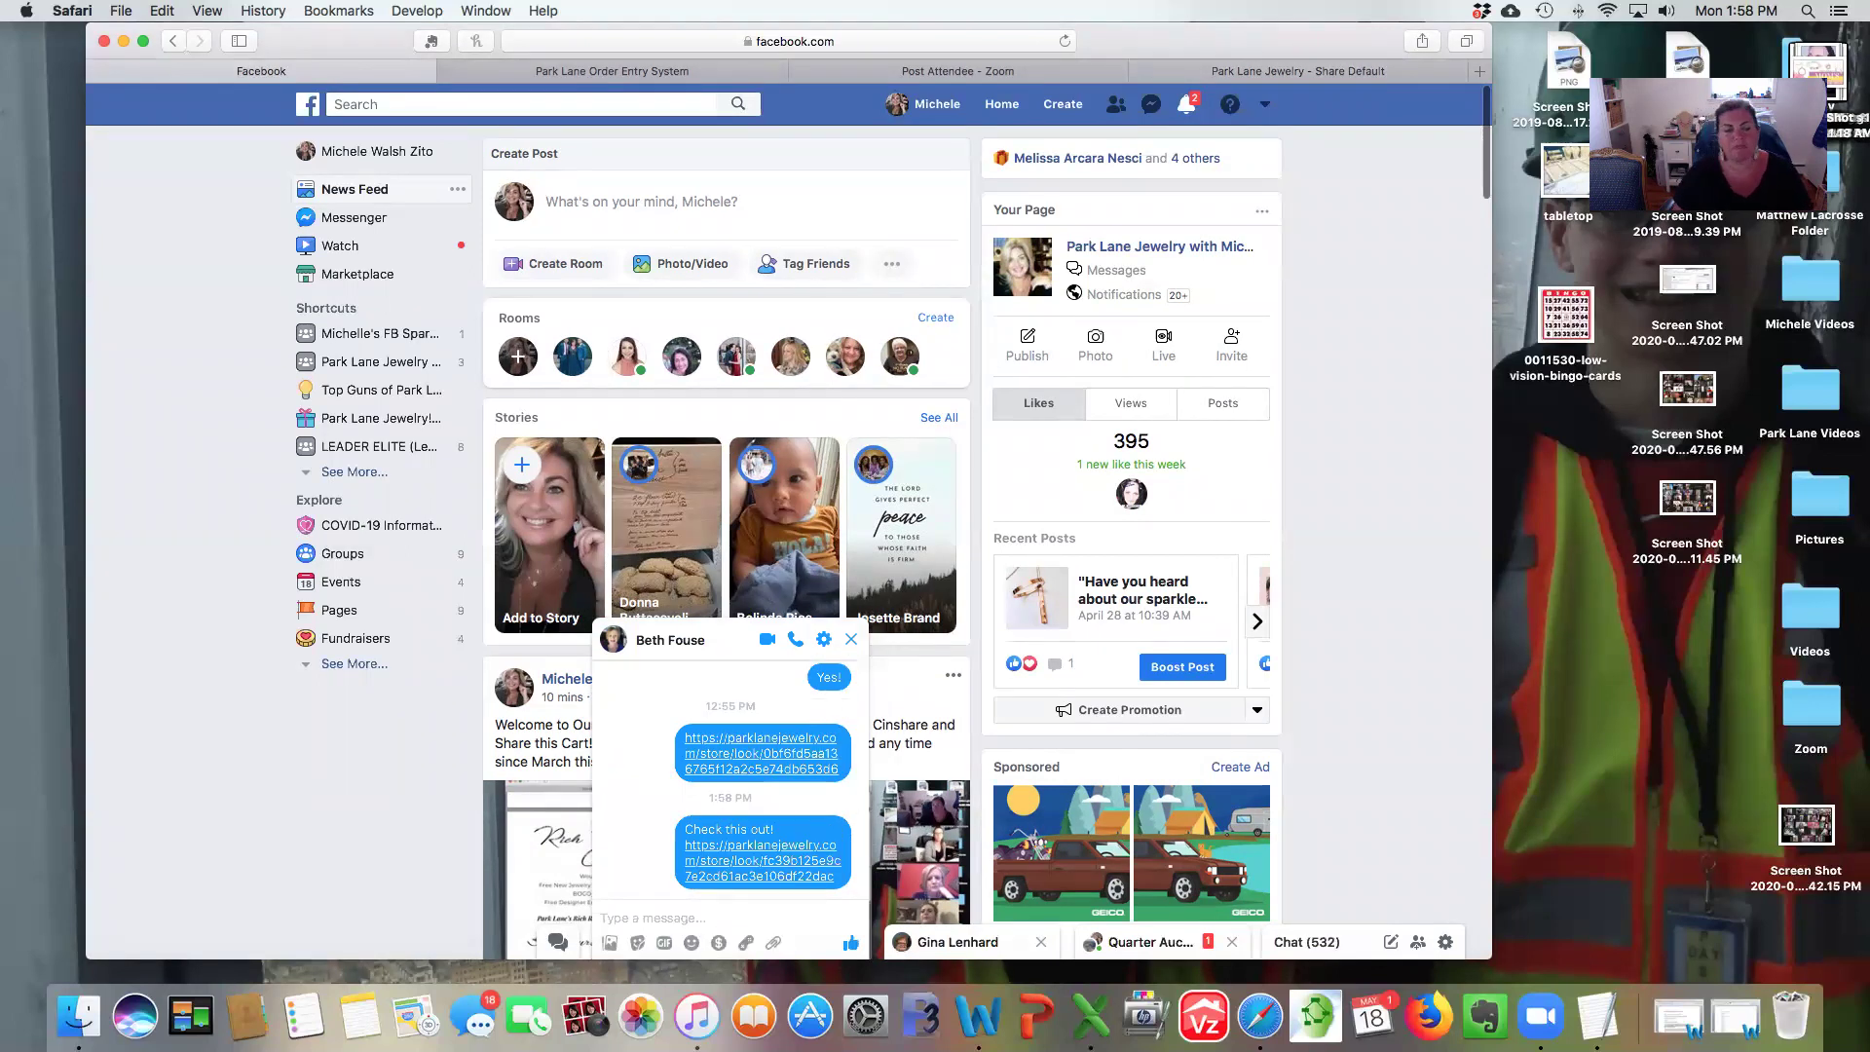
click(726, 870)
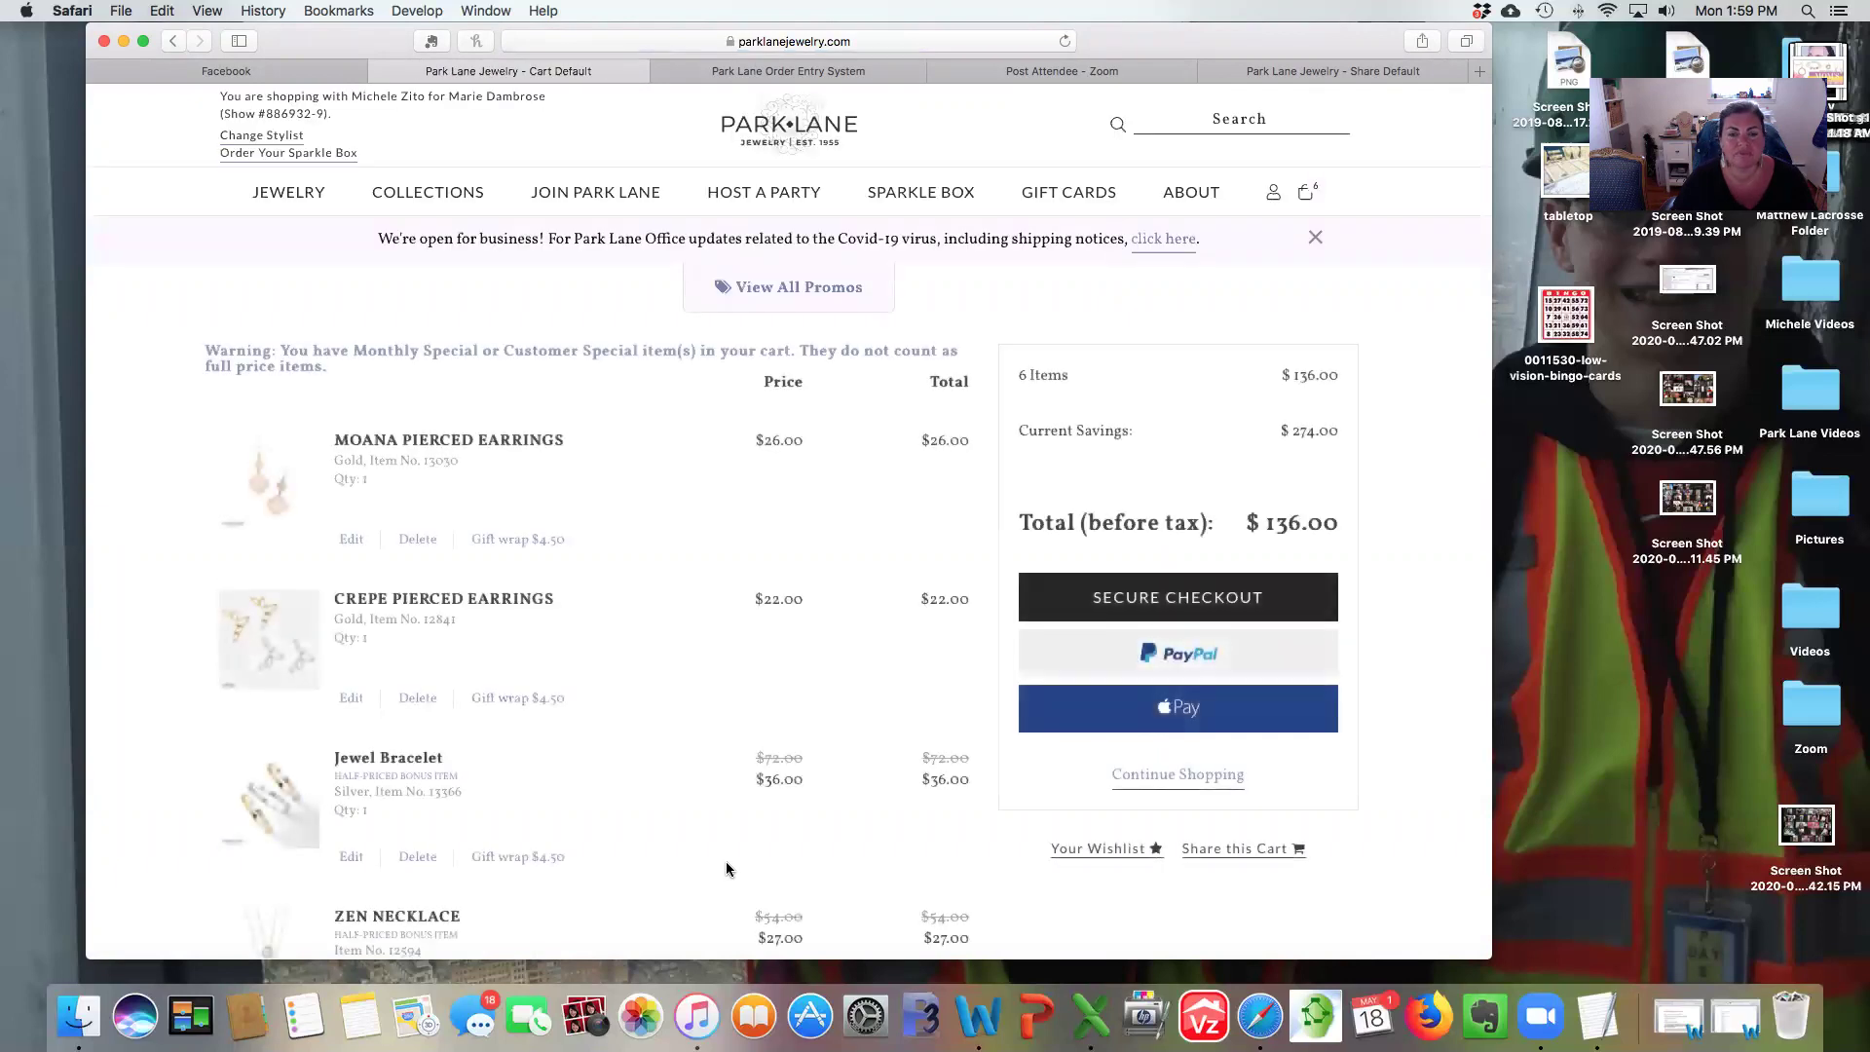
Scroll through the shared cart's six items, including the Ashton Bracelet and free Chalice Necklace.
scroll(726, 863, down, 5)
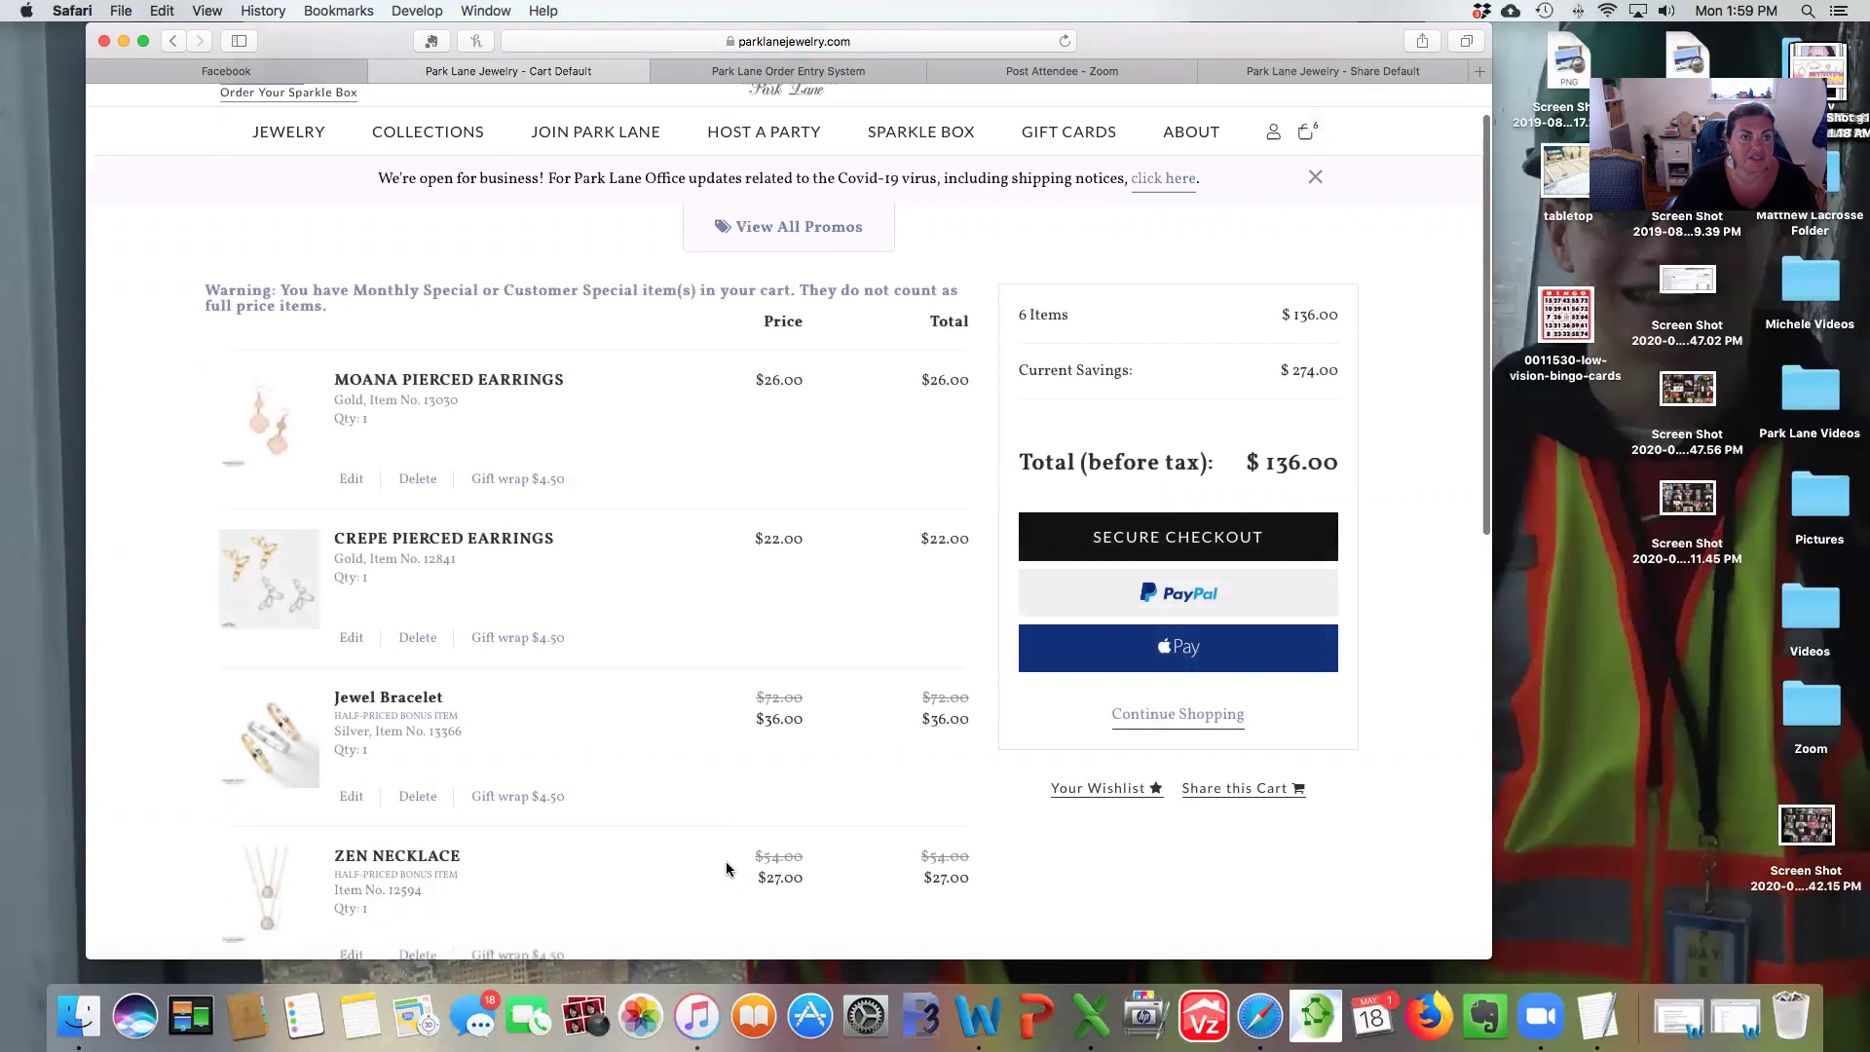
scroll(726, 867, up, 3)
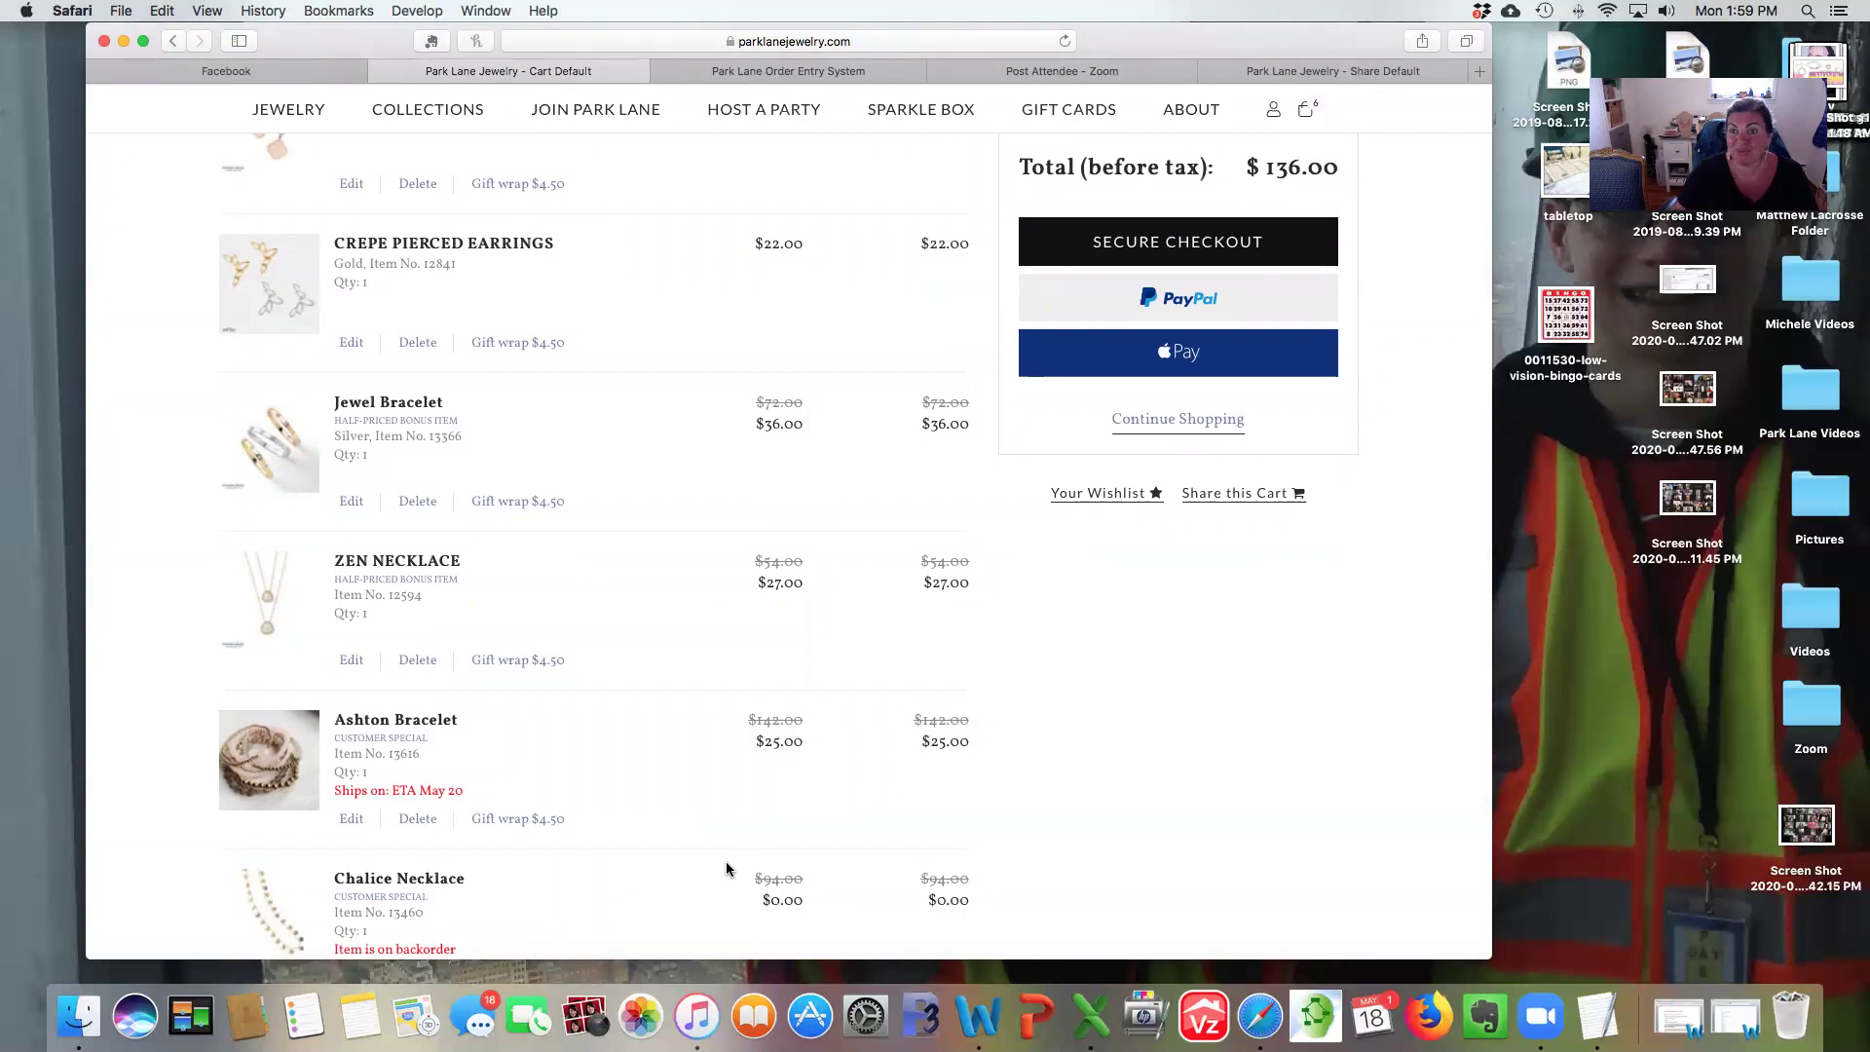
scroll(727, 869, down, 5)
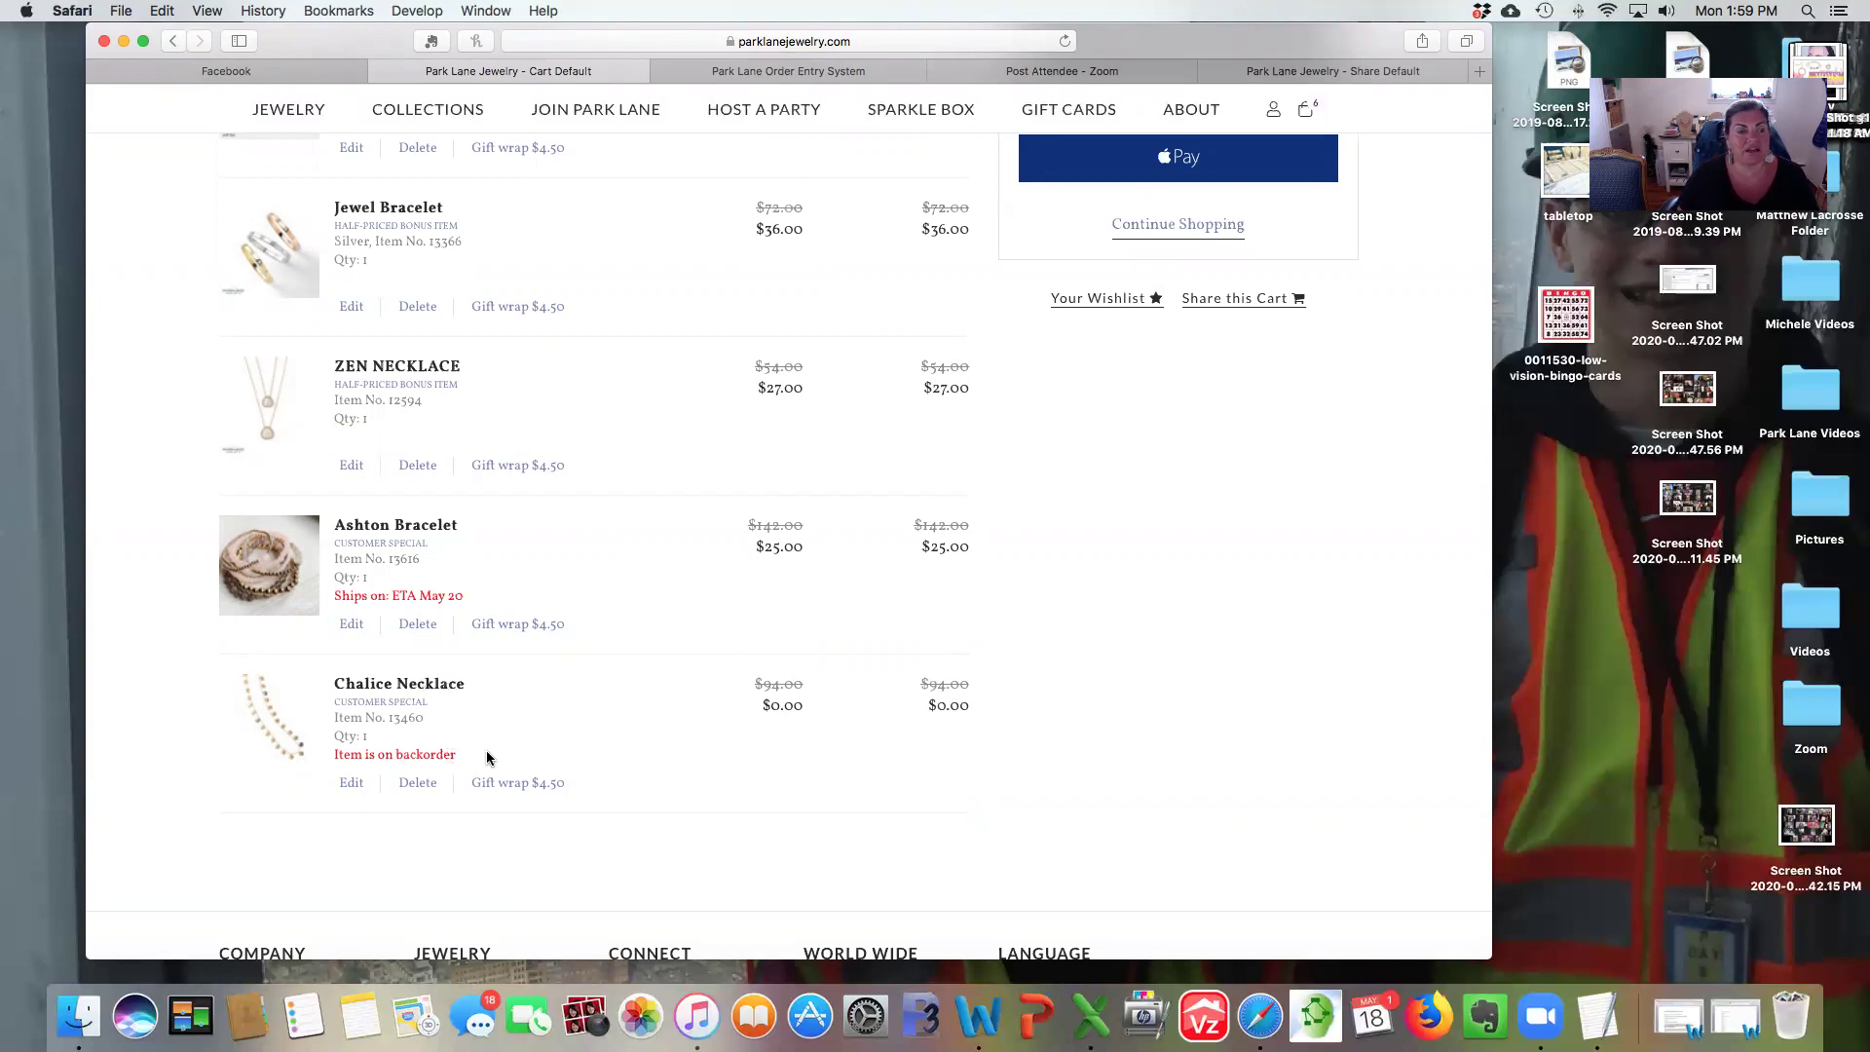
scroll(487, 751, up, 10)
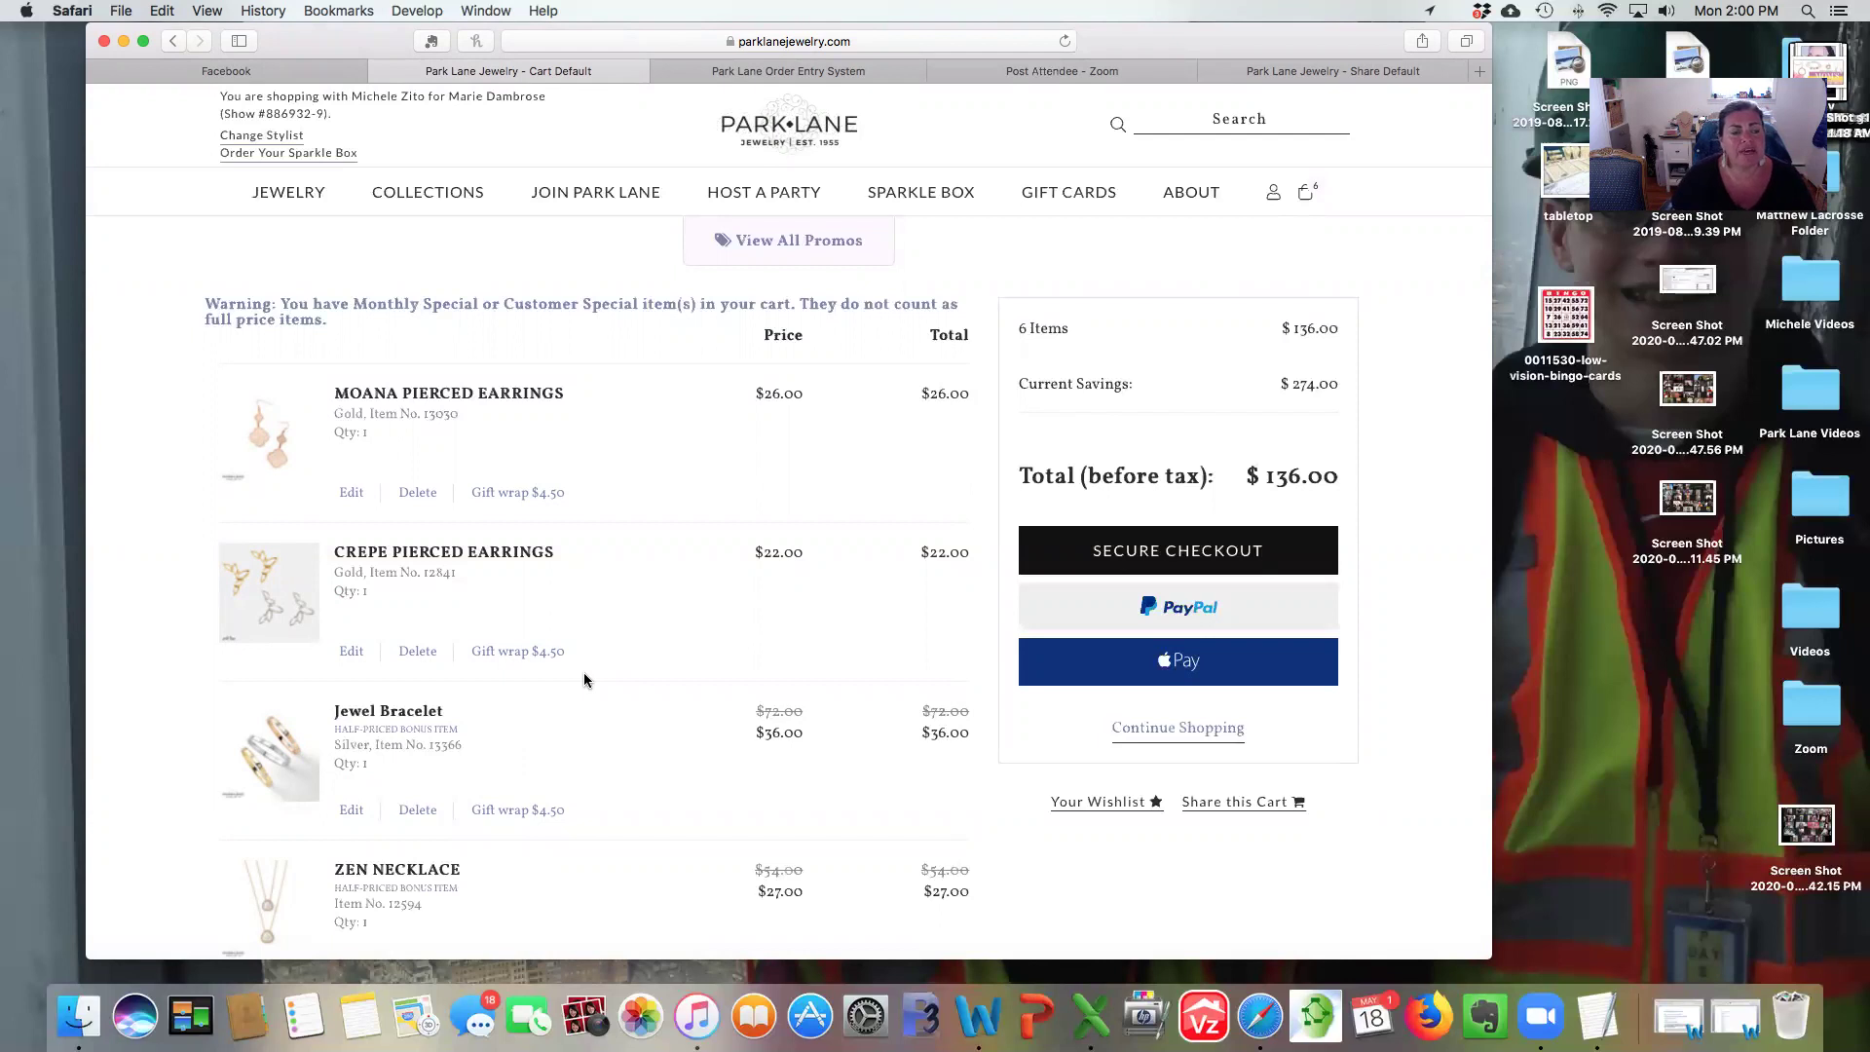
Review the six cart items, then go to Secure Checkout for the $136.00 order.
scroll(584, 679, down, 5)
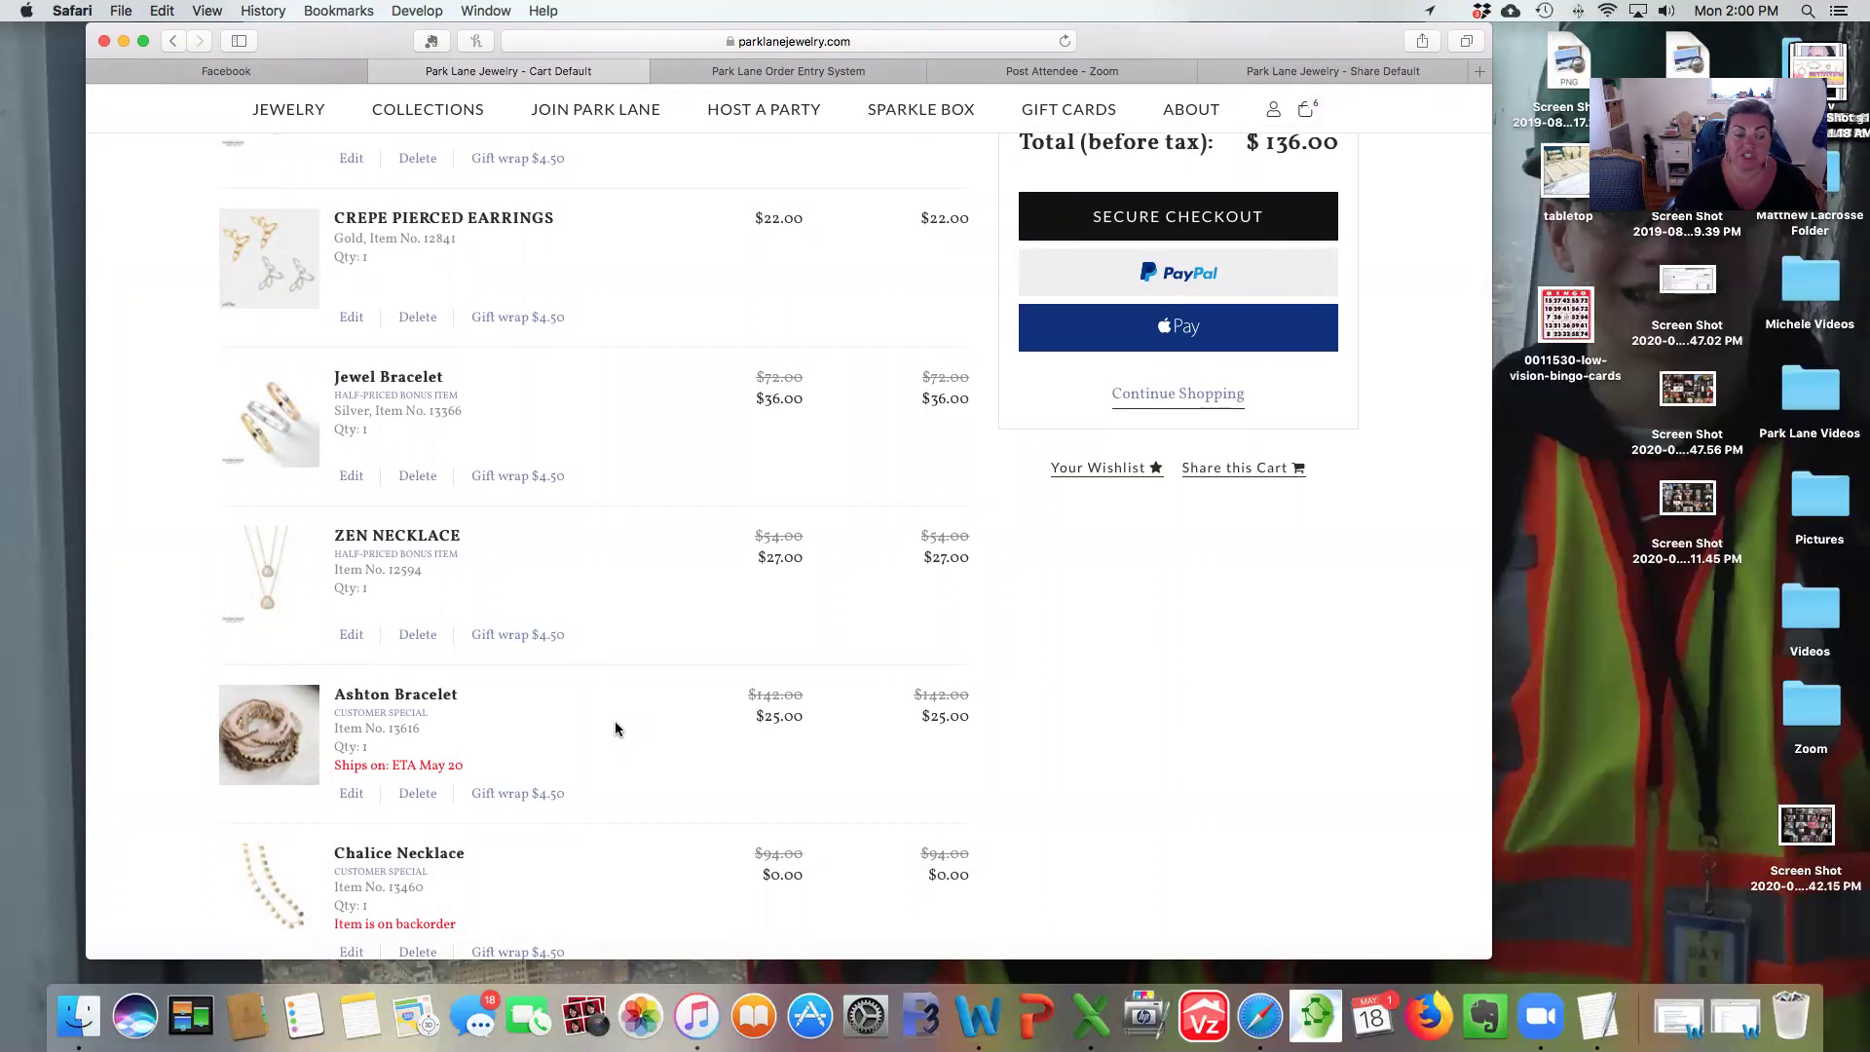
scroll(477, 434, up, 2)
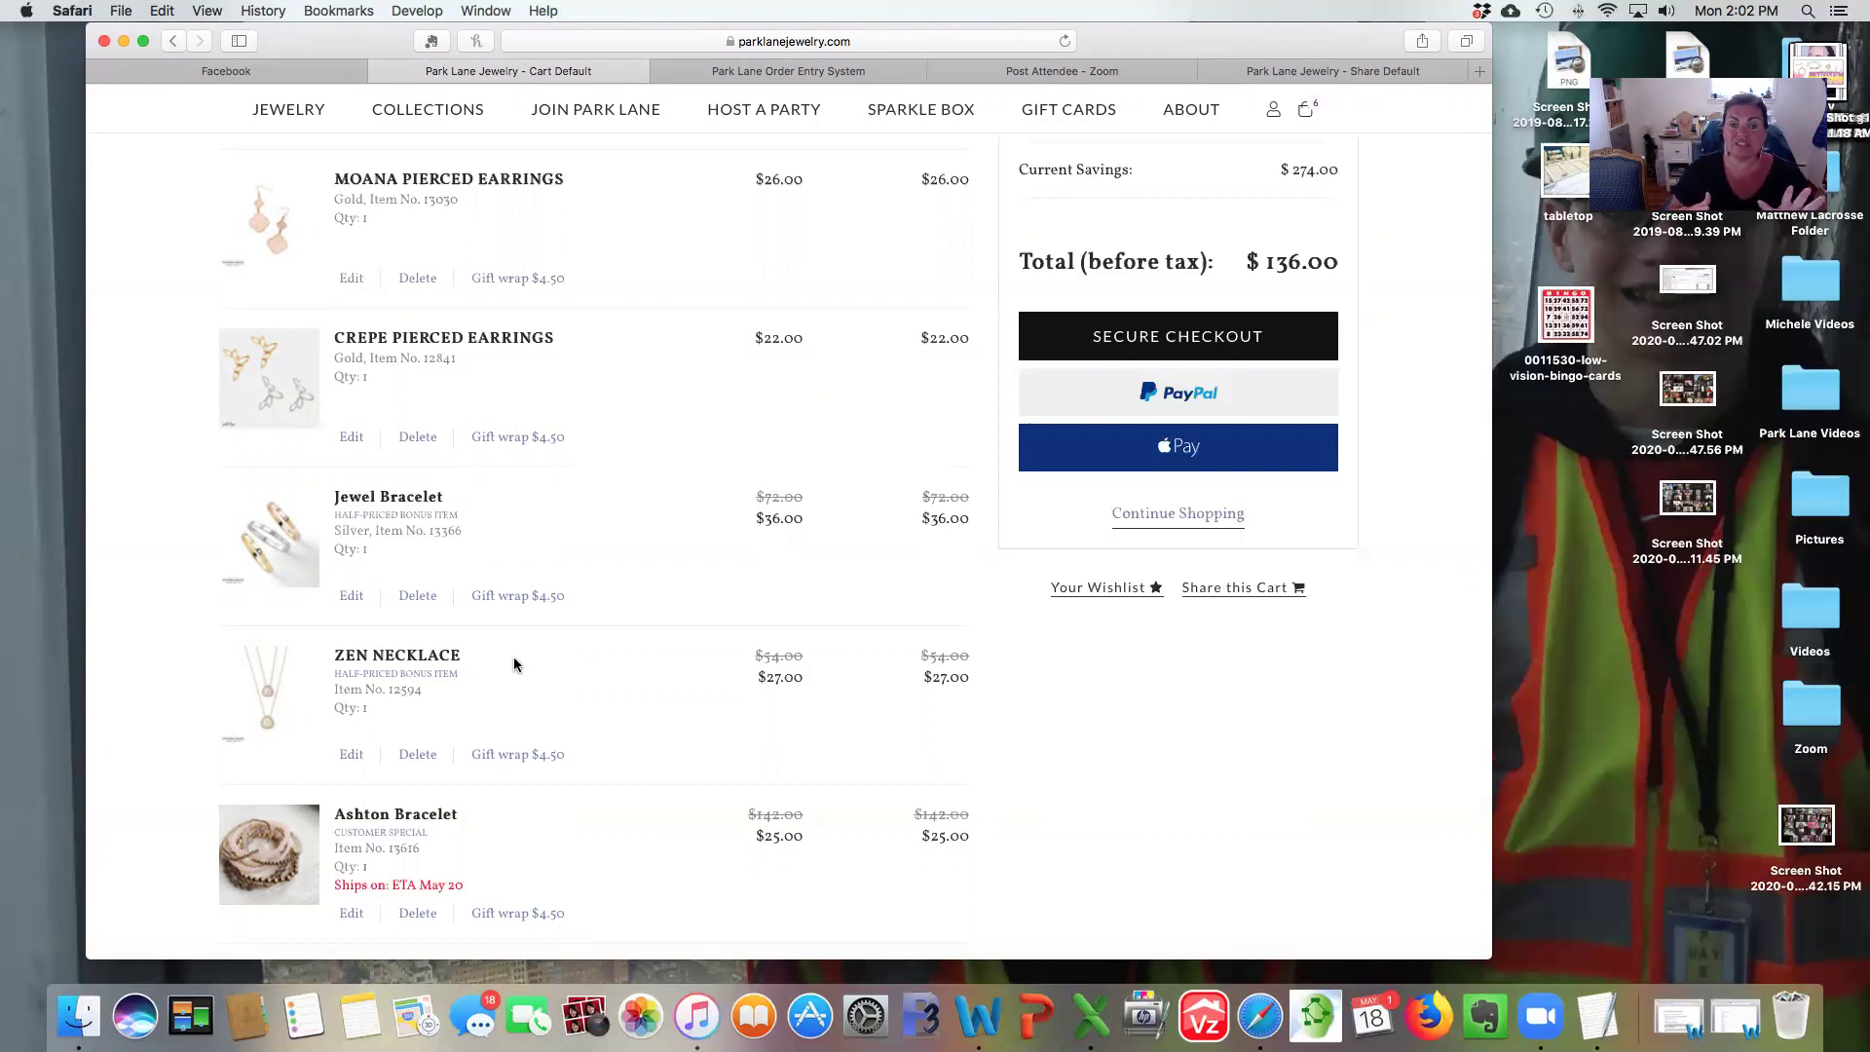
scroll(512, 657, up, 3)
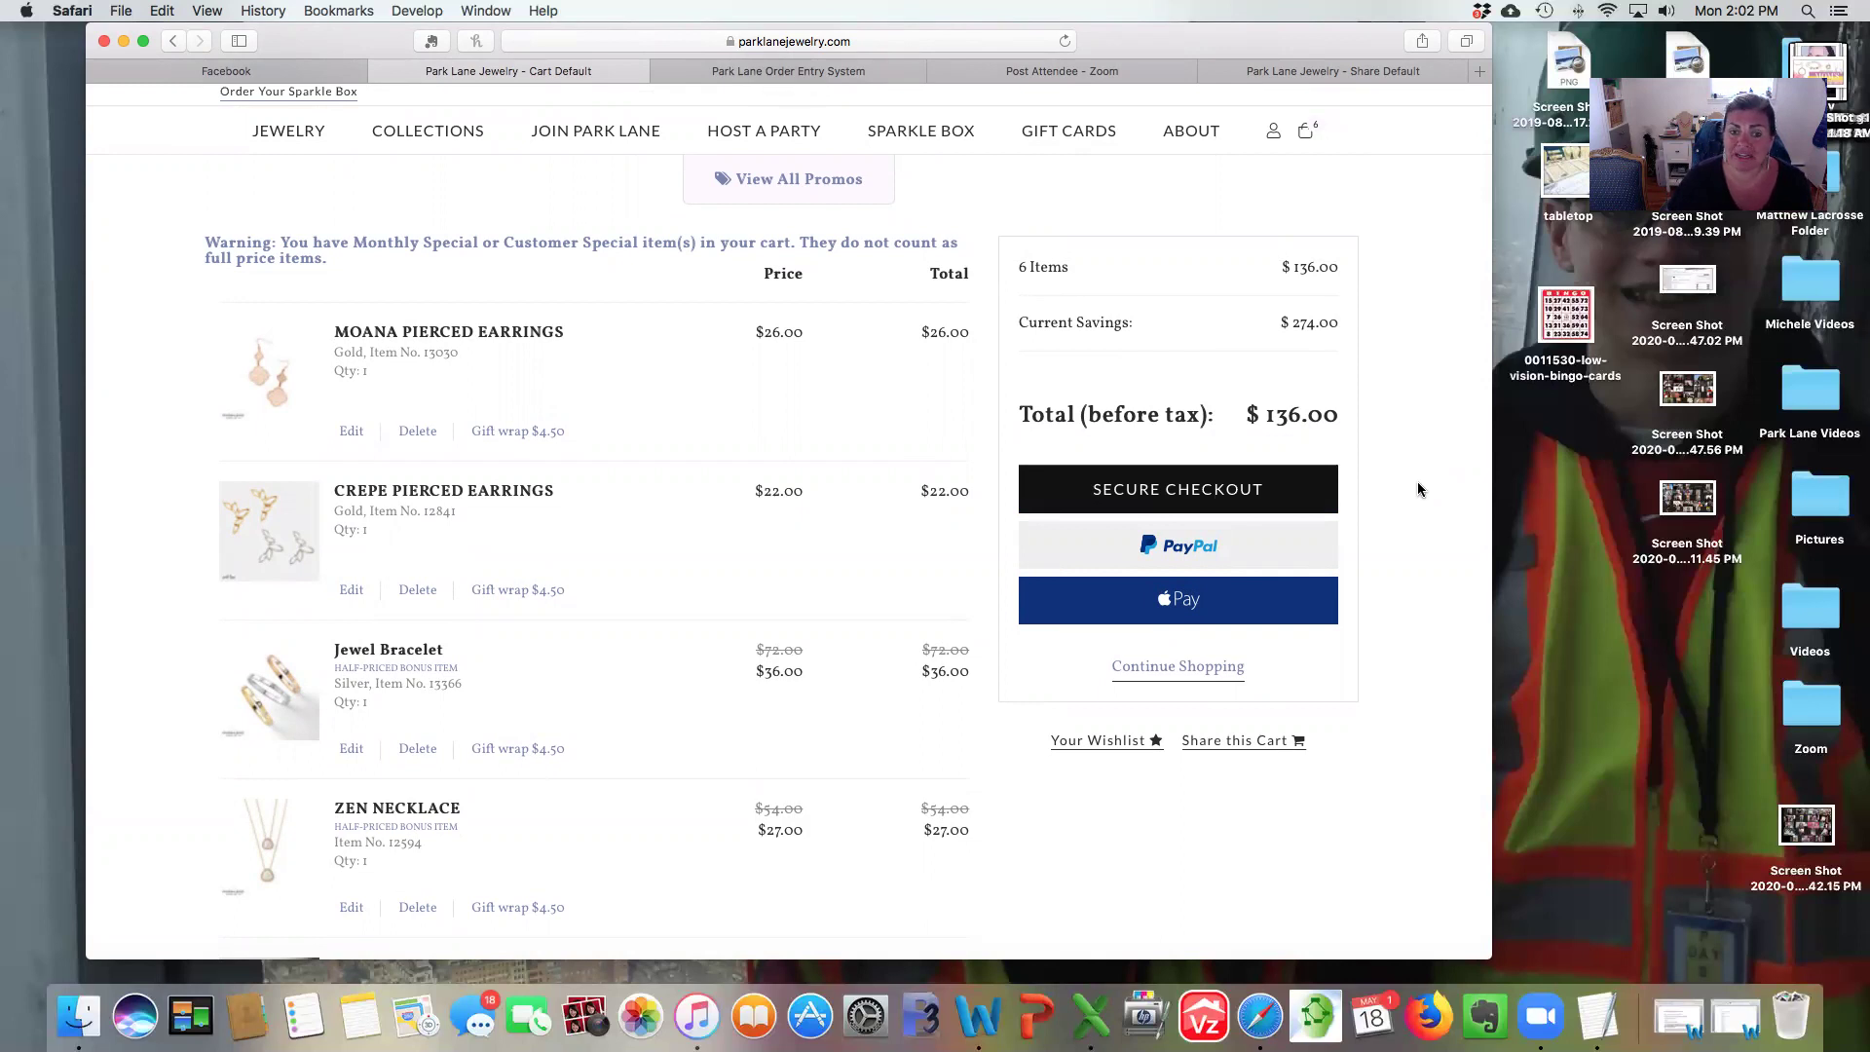
click(1150, 494)
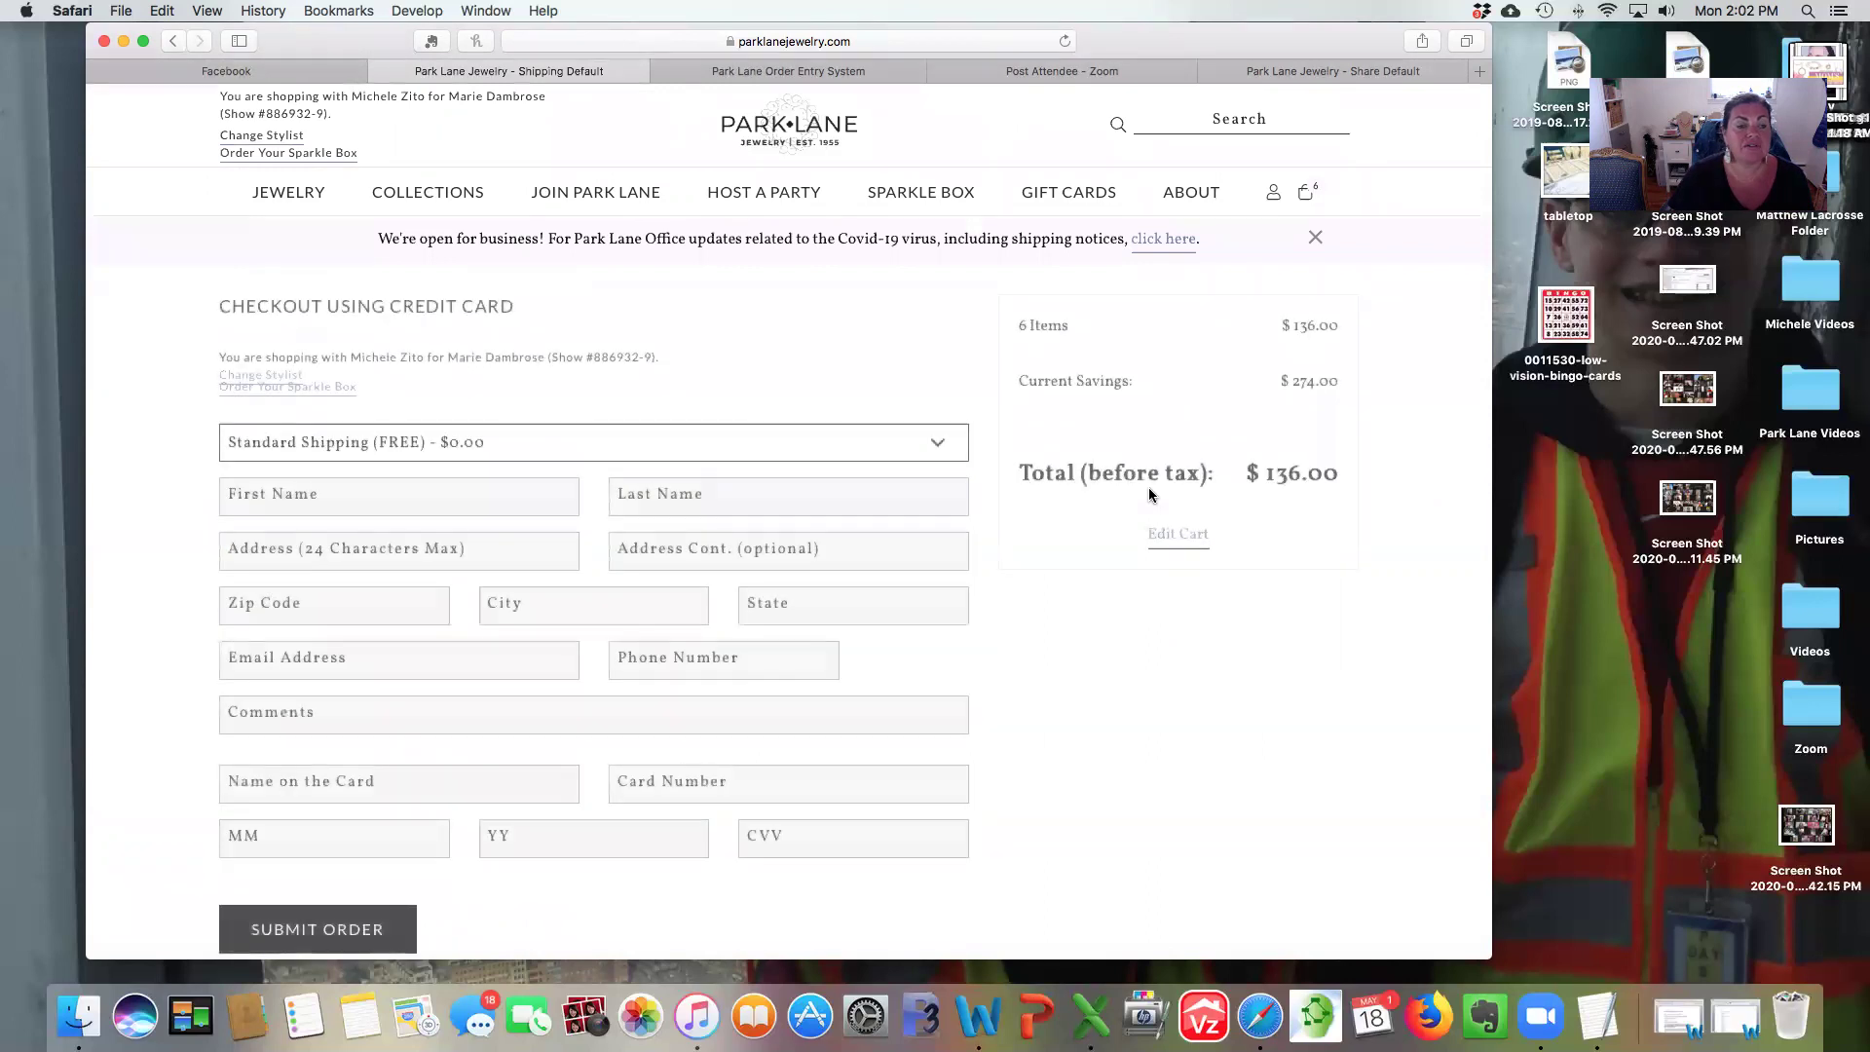
Scroll the empty credit-card checkout form down to Submit Order and back up.
scroll(1148, 489, down, 5)
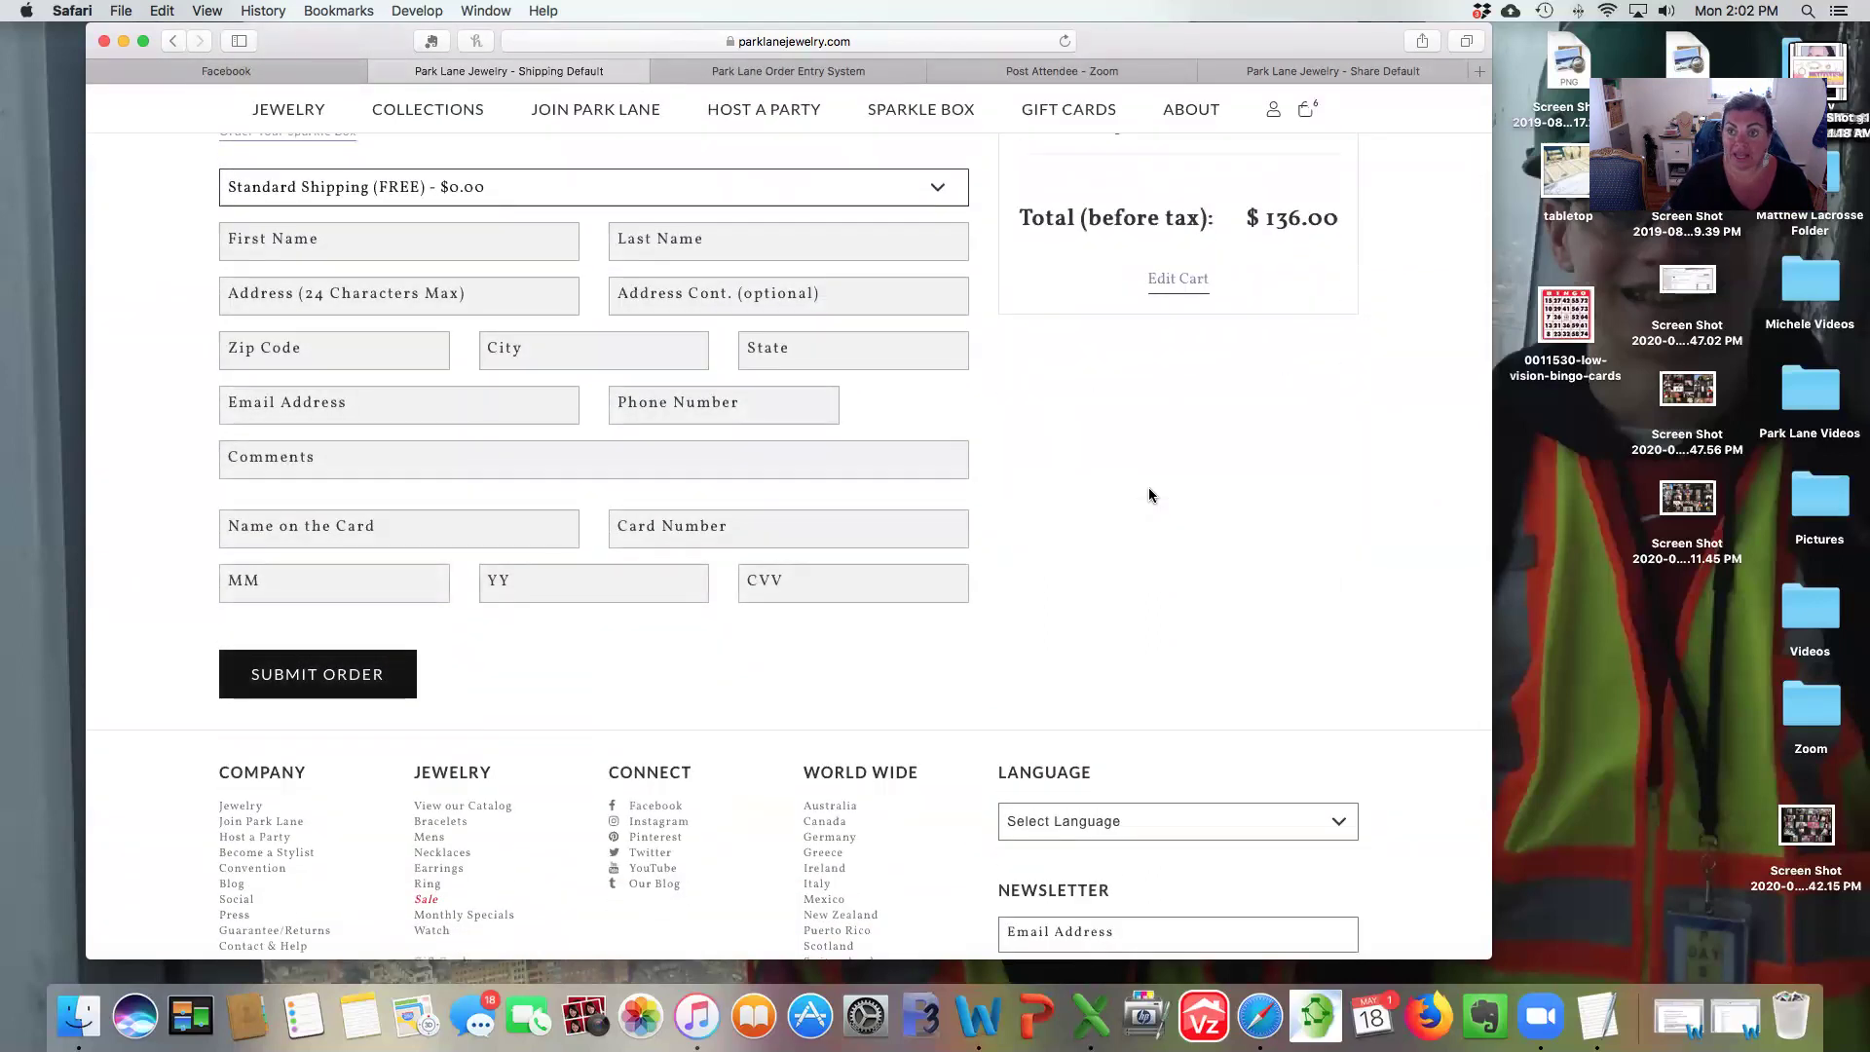
scroll(1148, 487, up, 4)
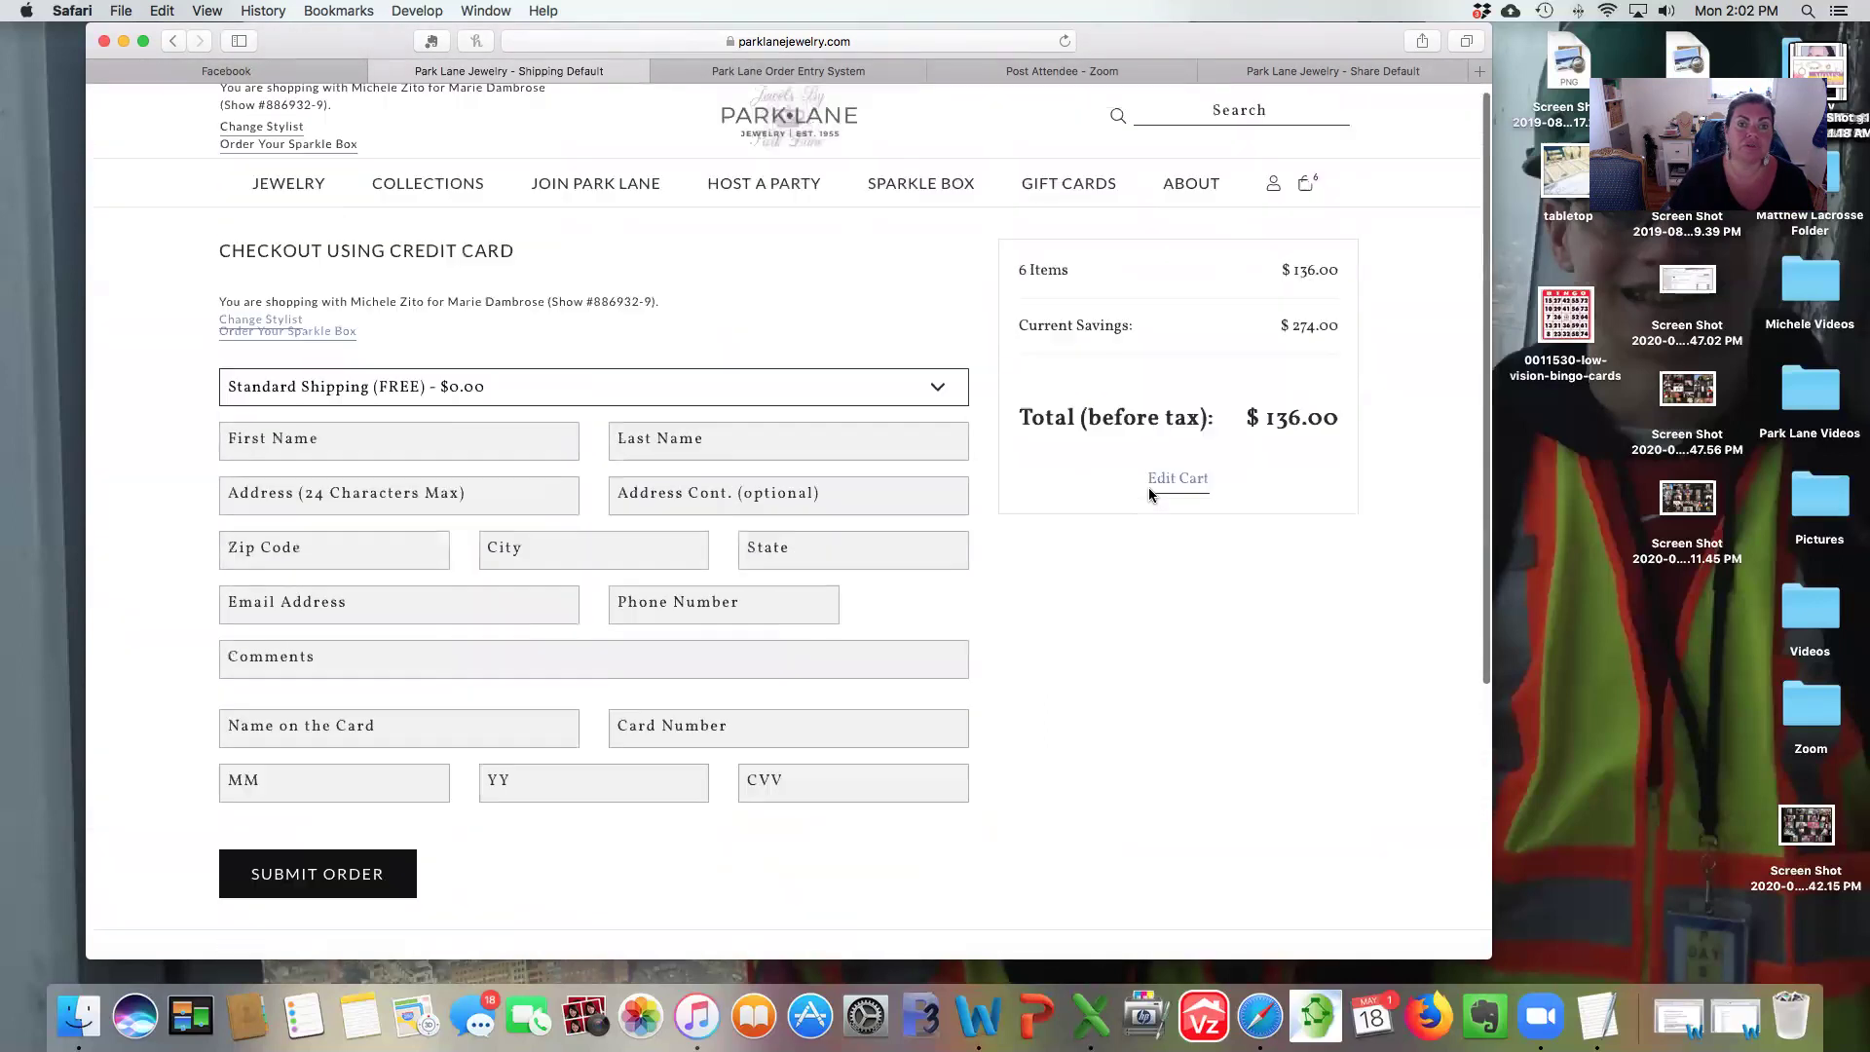